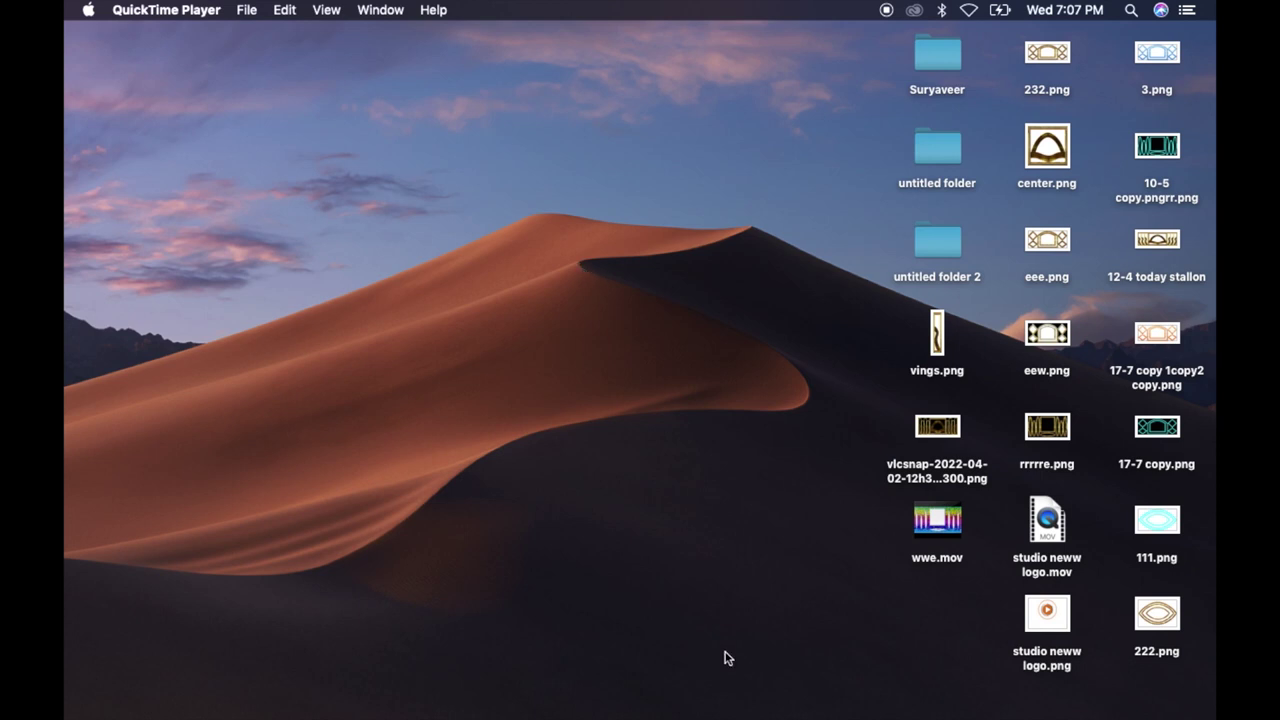
Launch Adobe Photoshop CC 2019 from Launchpad after closing the Other folder.
key(F4)
click(736, 611)
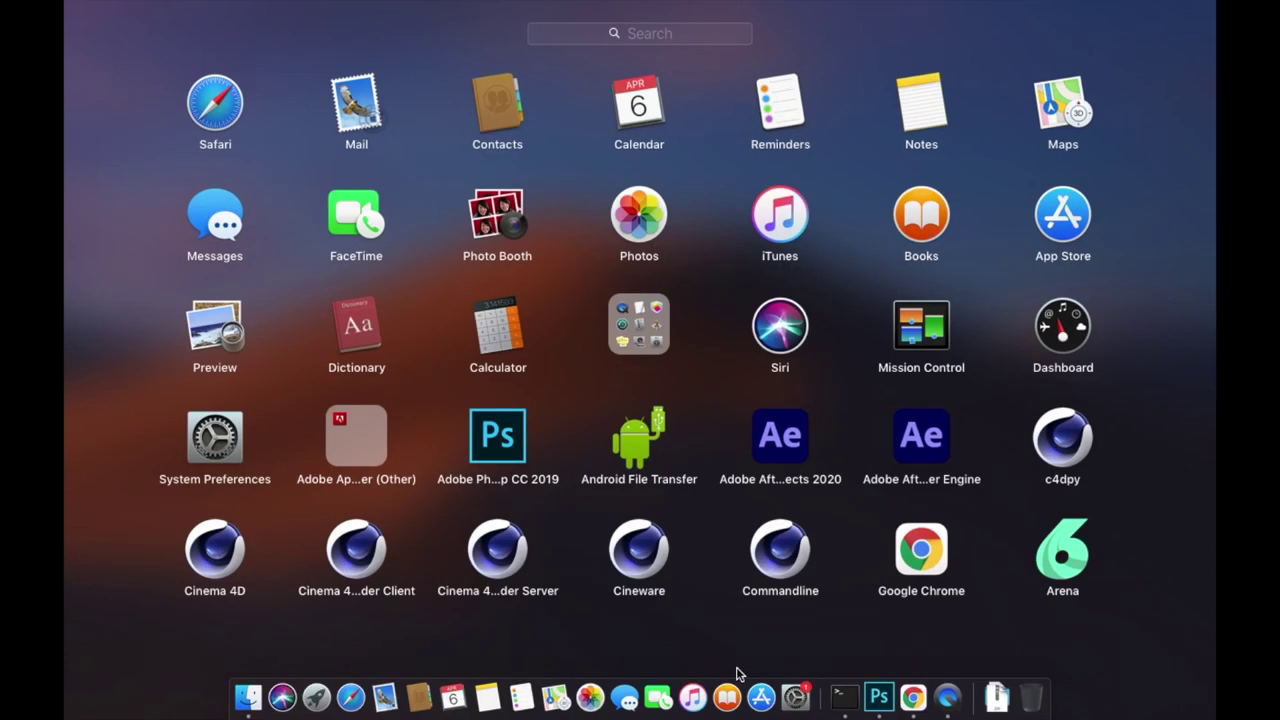
click(494, 436)
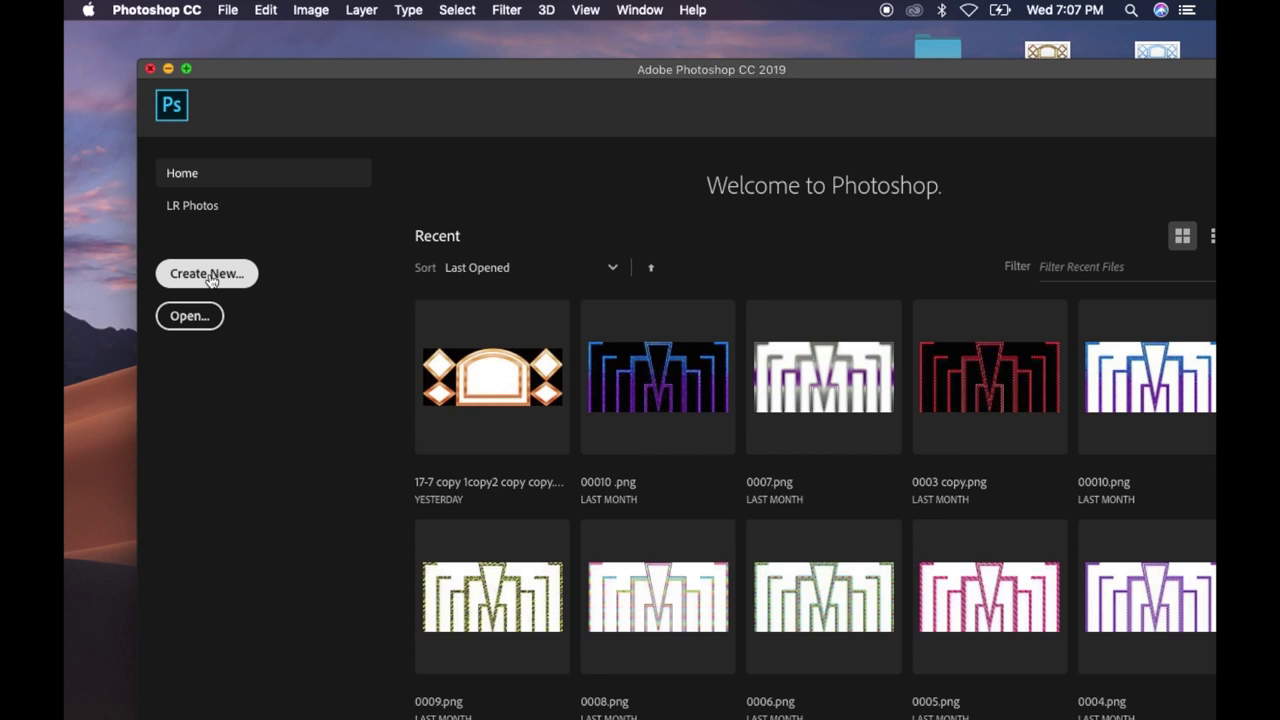
Create a 96 × 96 px Film & Video document, then move the window up-left.
click(210, 276)
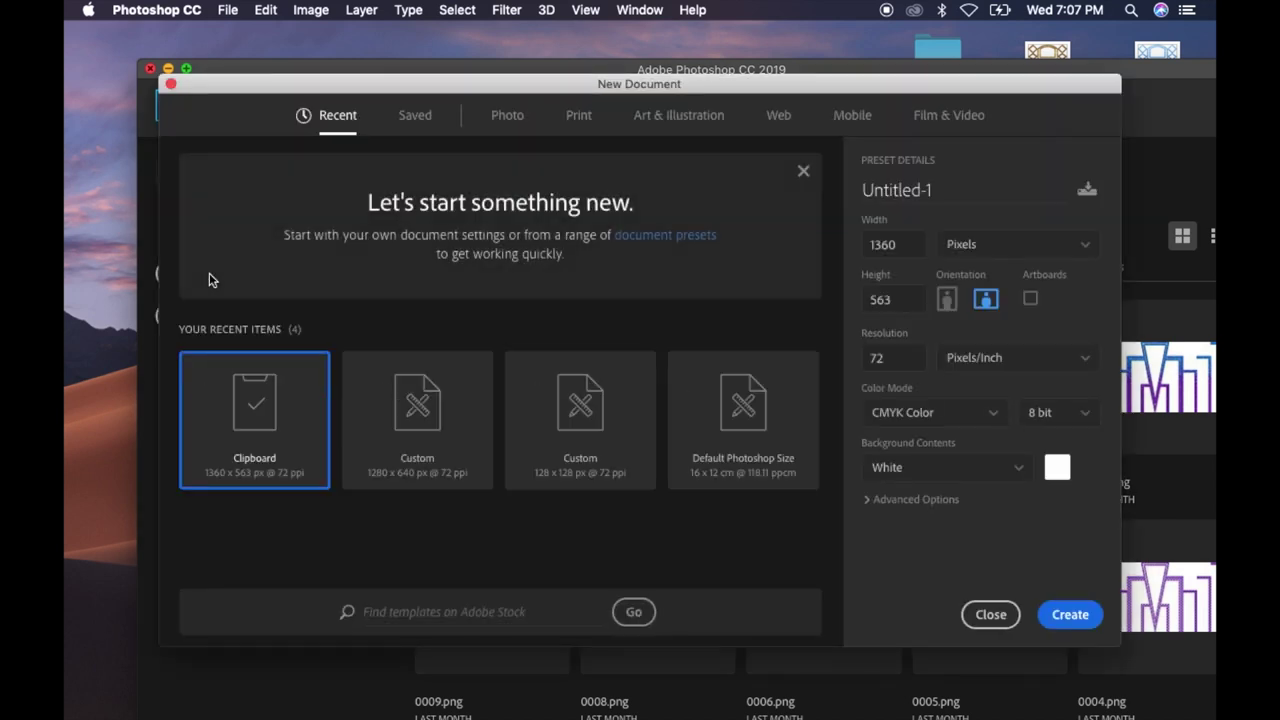
click(955, 120)
double_click(902, 243)
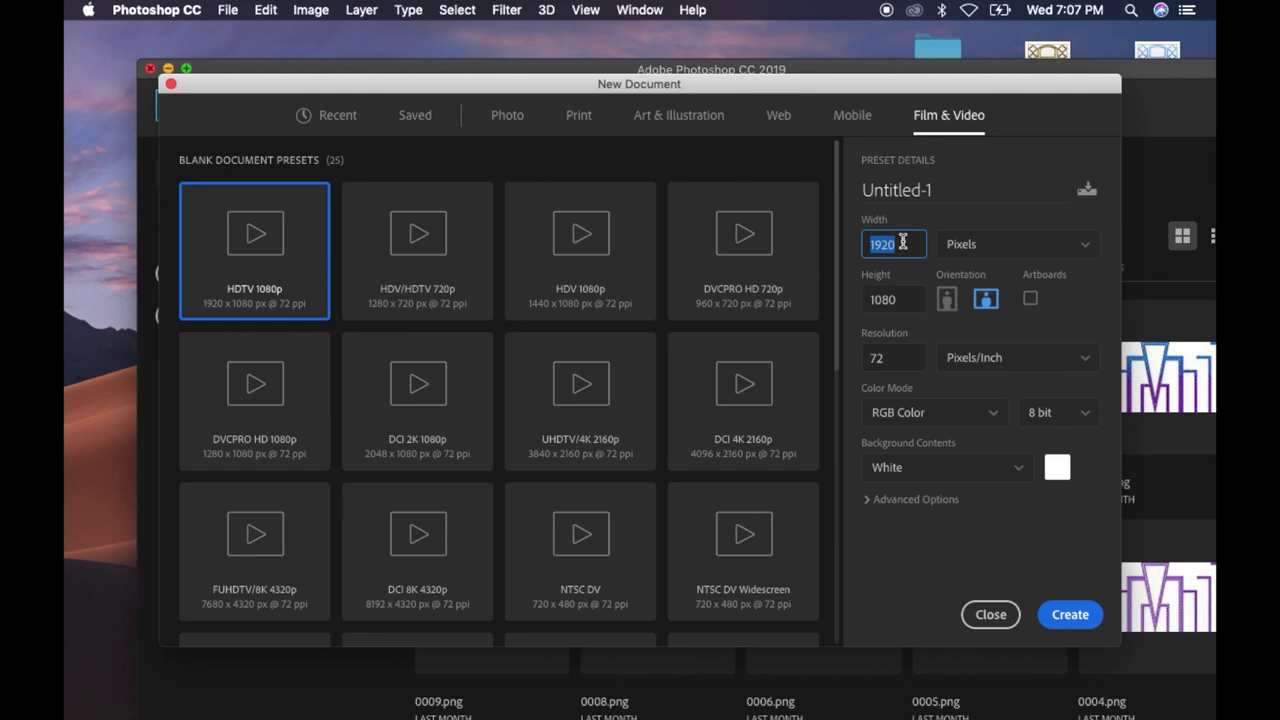
text(96)
double_click(908, 299)
text(96)
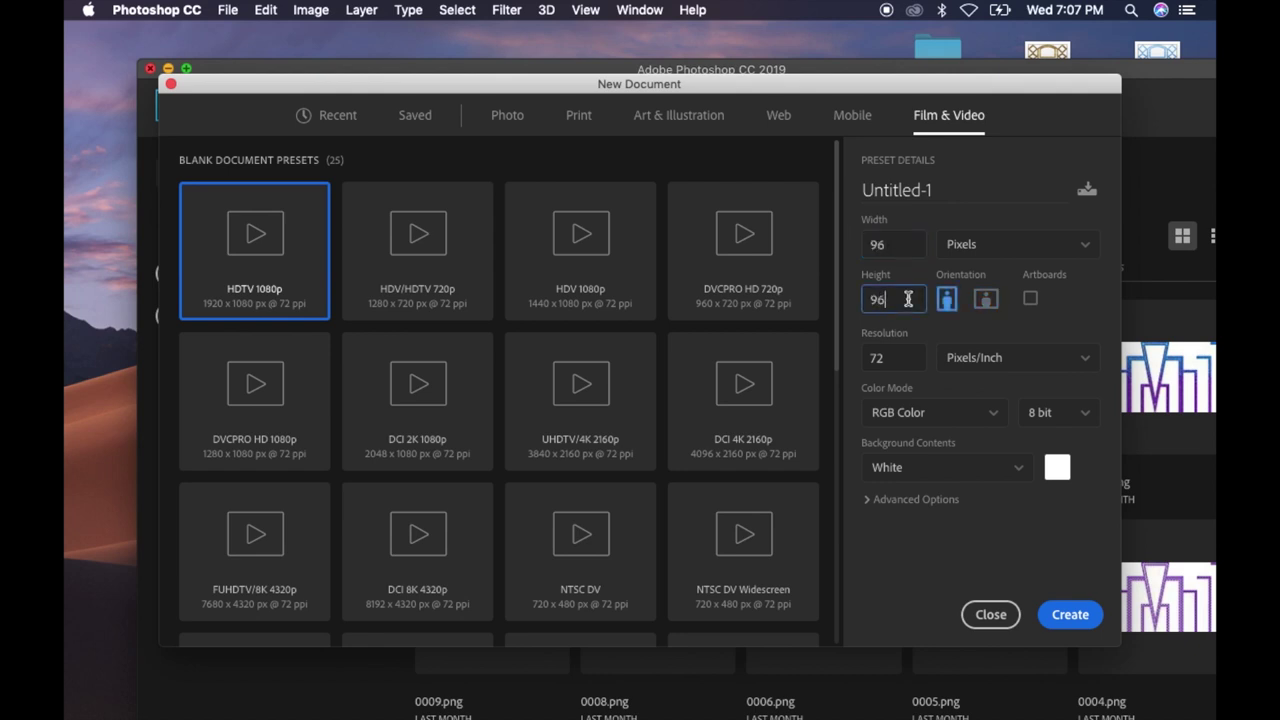
click(1073, 616)
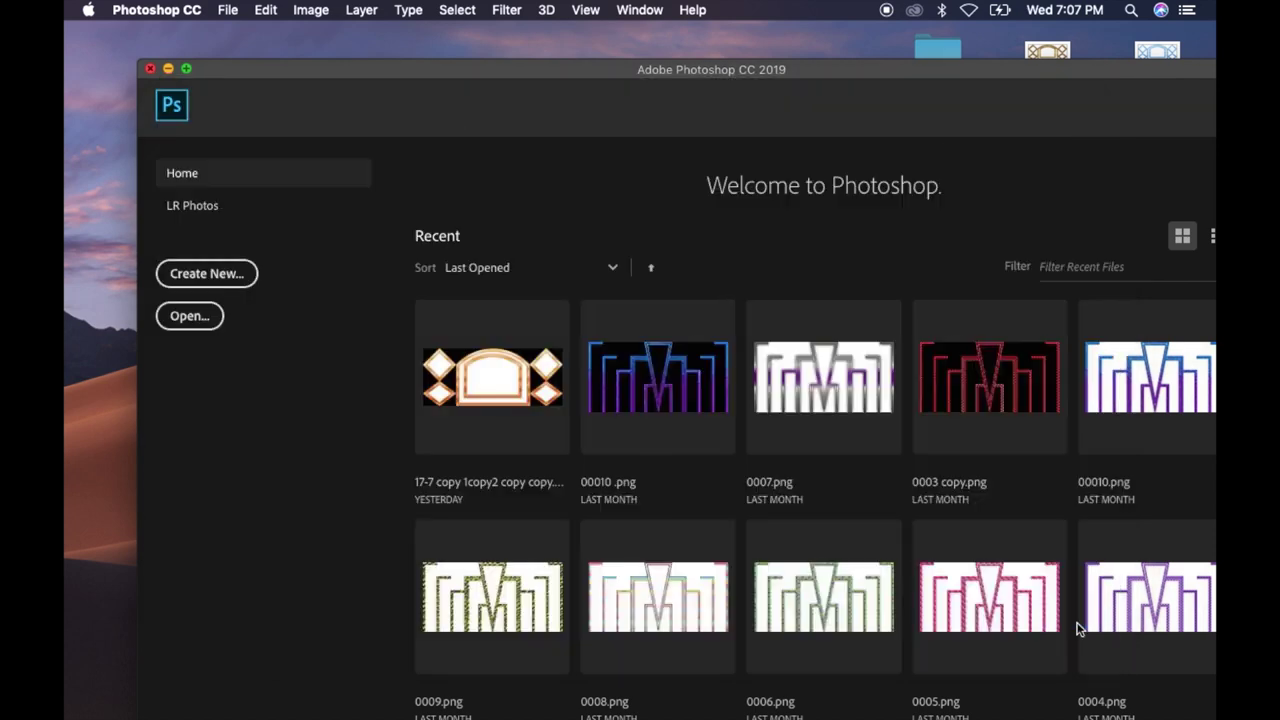
click(930, 70)
drag(930, 70, 802, 38)
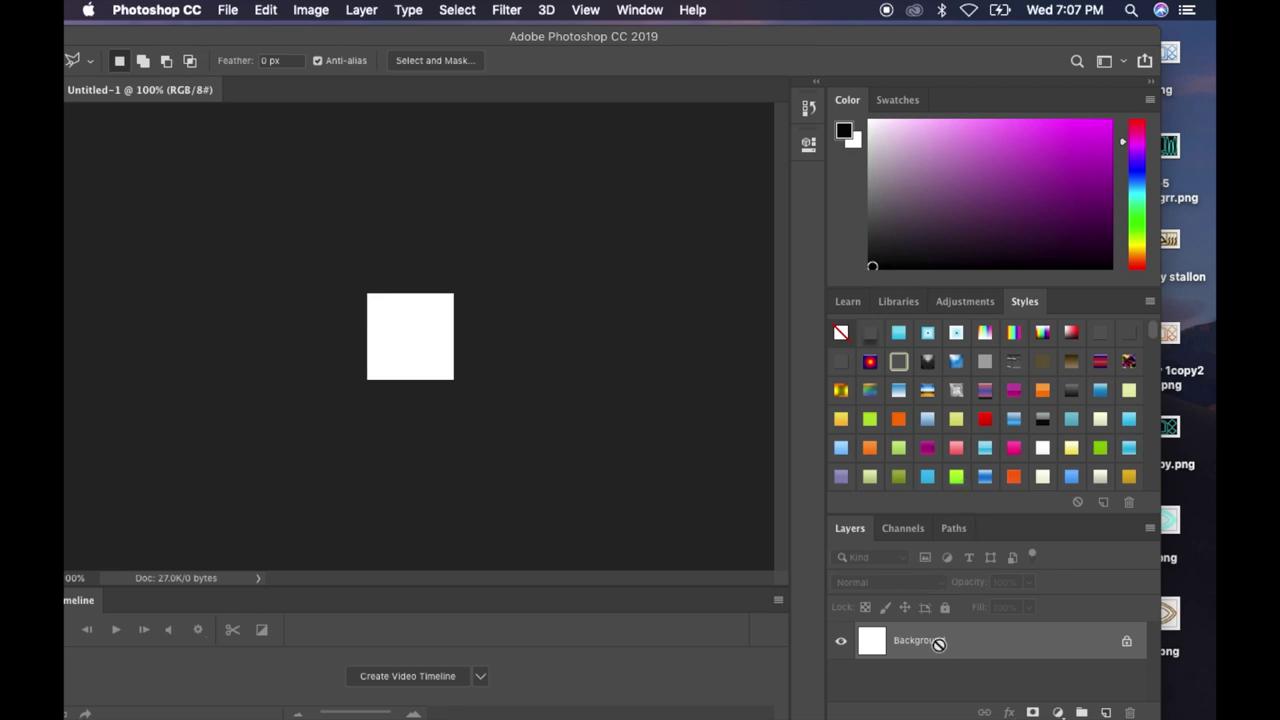
Add Layer 1 and give it a 1 px Inside black Stroke layer style.
key(ctrl+j)
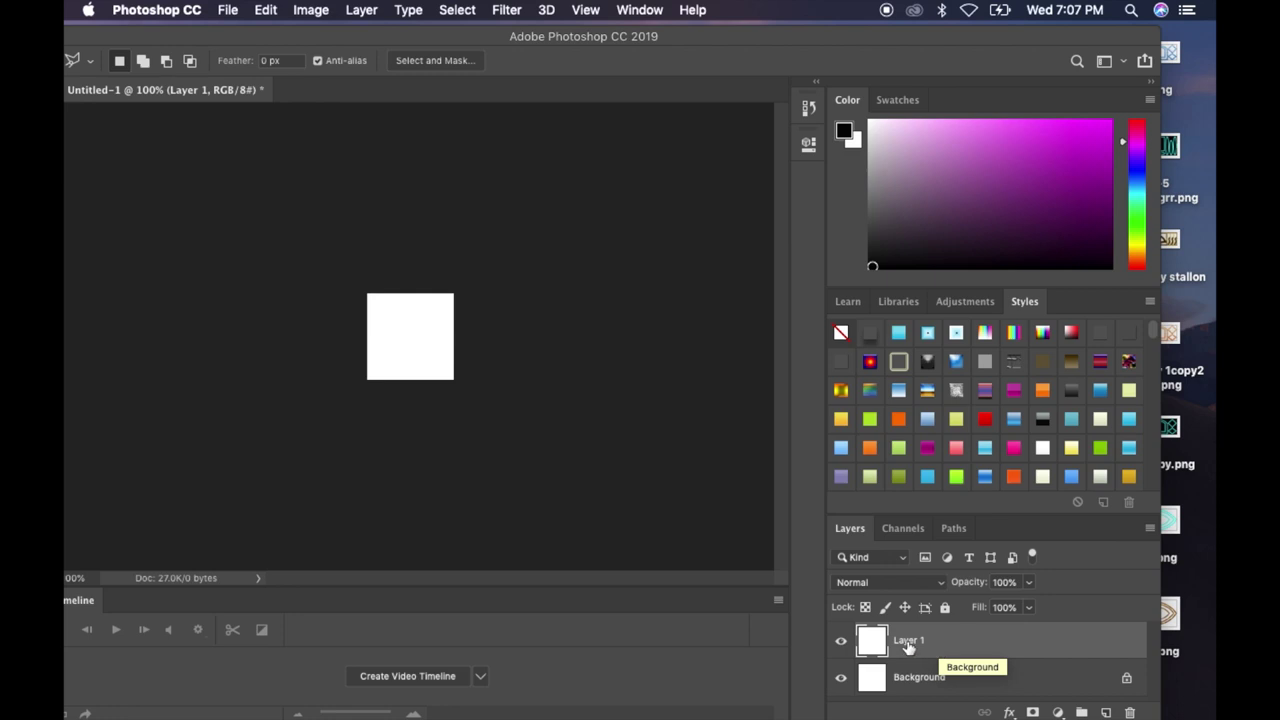
right_click(908, 647)
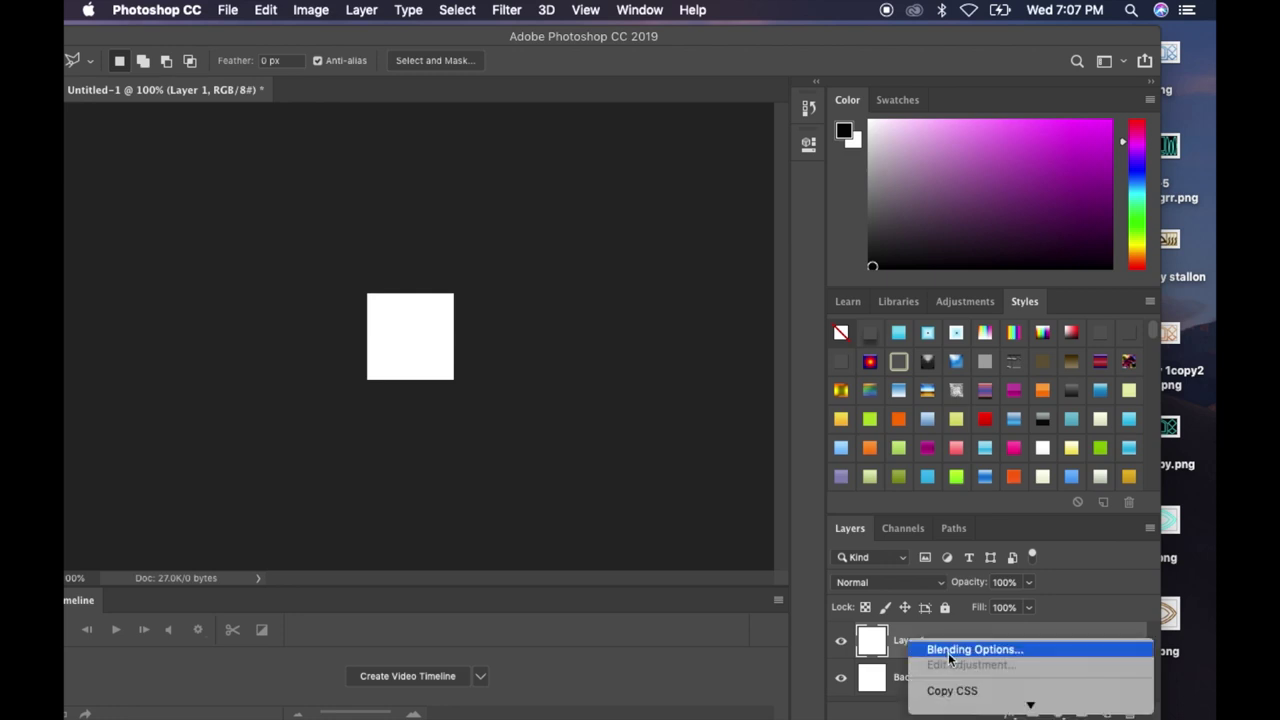
click(952, 650)
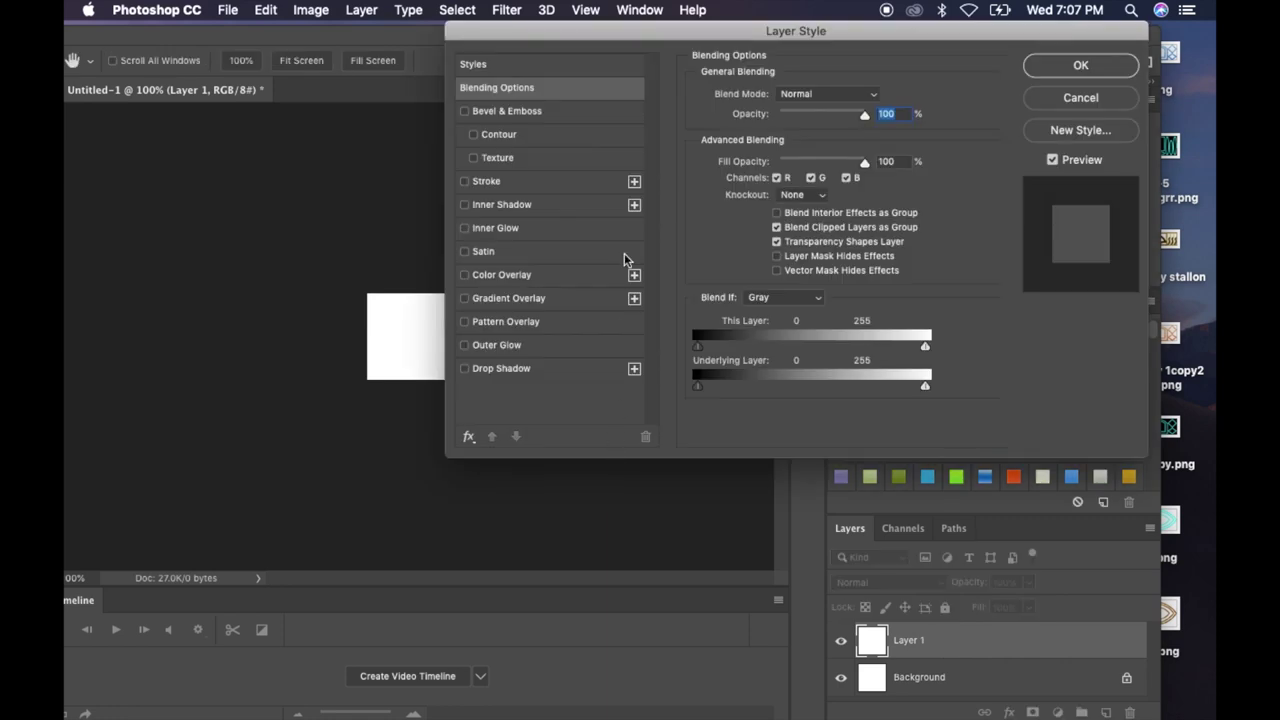
click(558, 181)
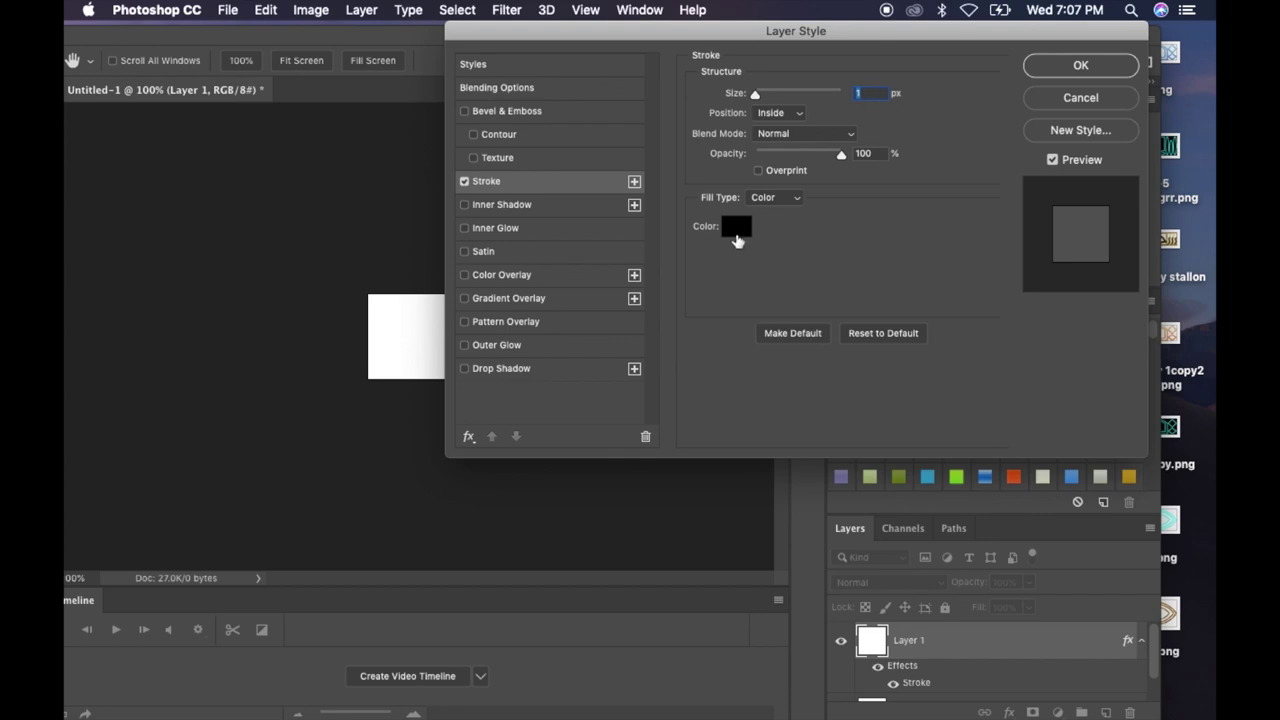
click(1066, 66)
drag(565, 37, 615, 37)
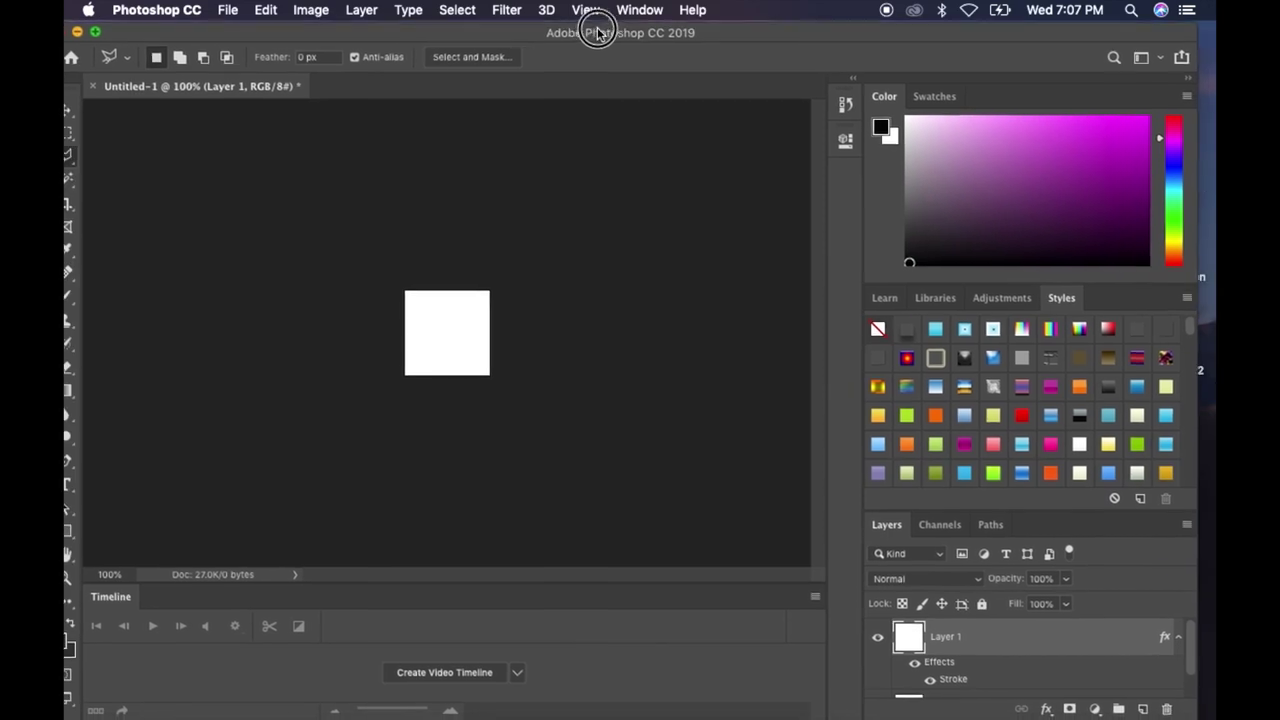
click(266, 12)
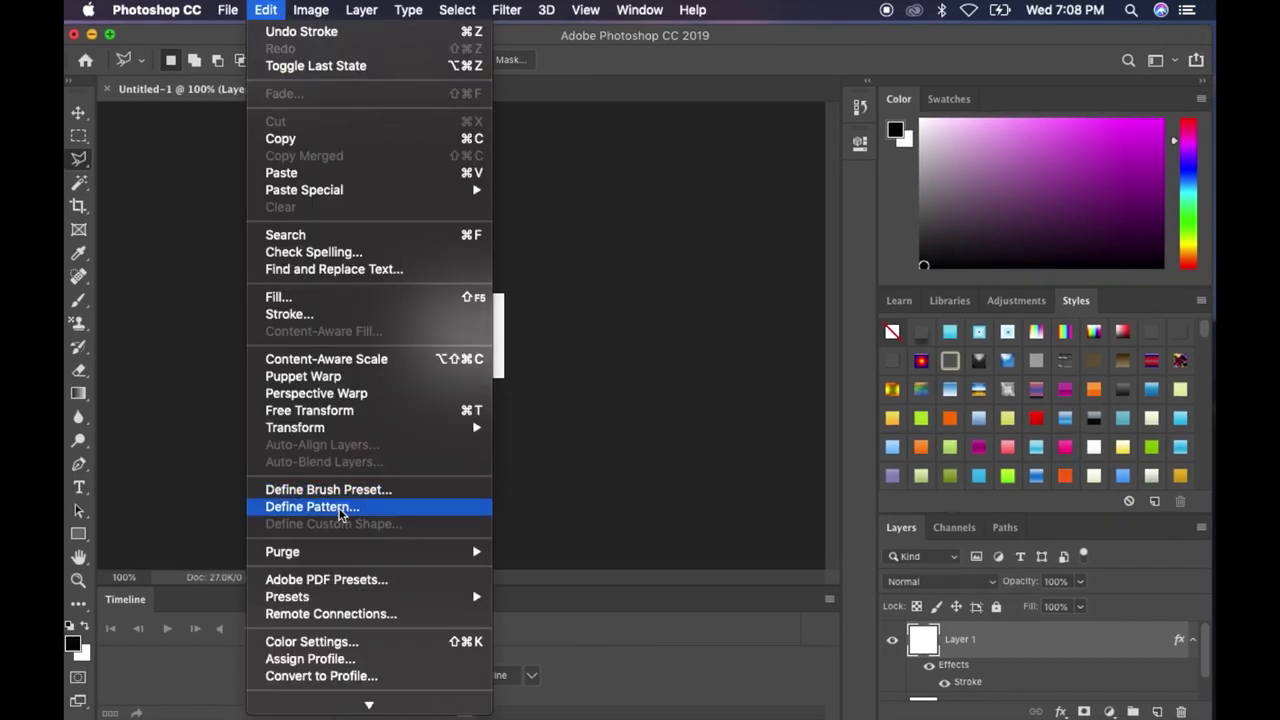
Define the stroked square as Pattern 2, then close Untitled-1 choosing Don't Save.
click(341, 509)
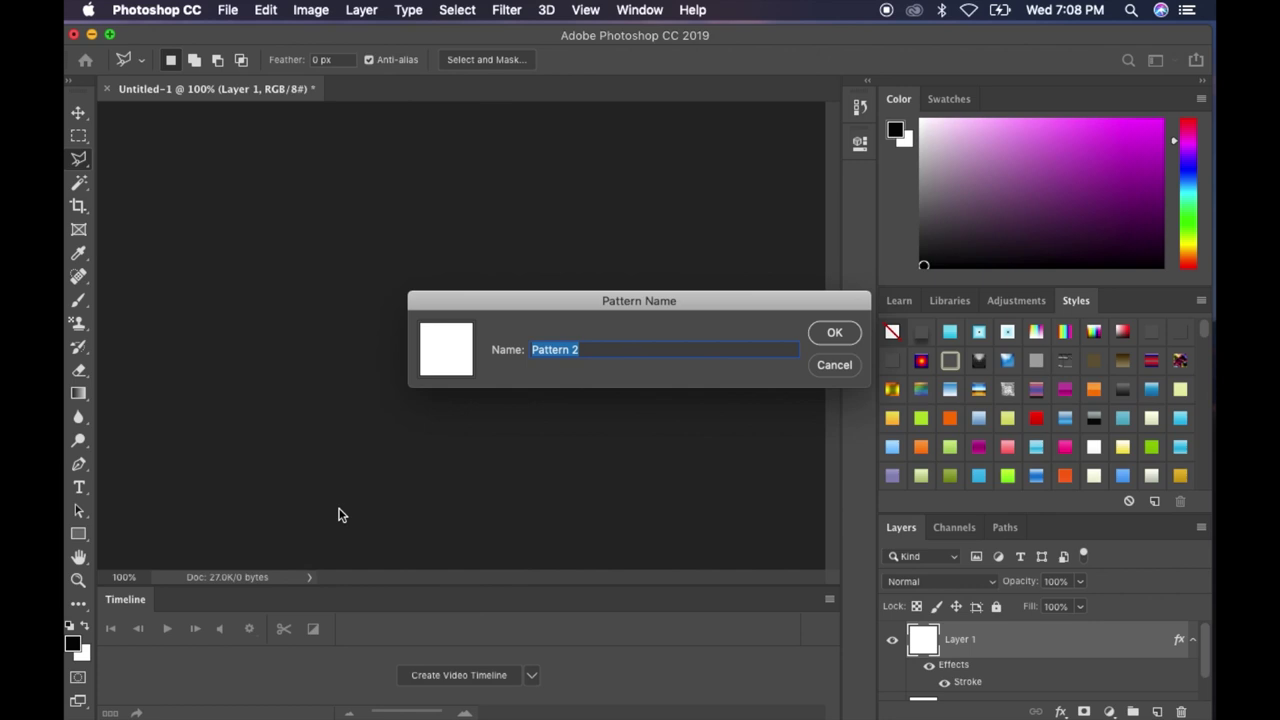
click(833, 335)
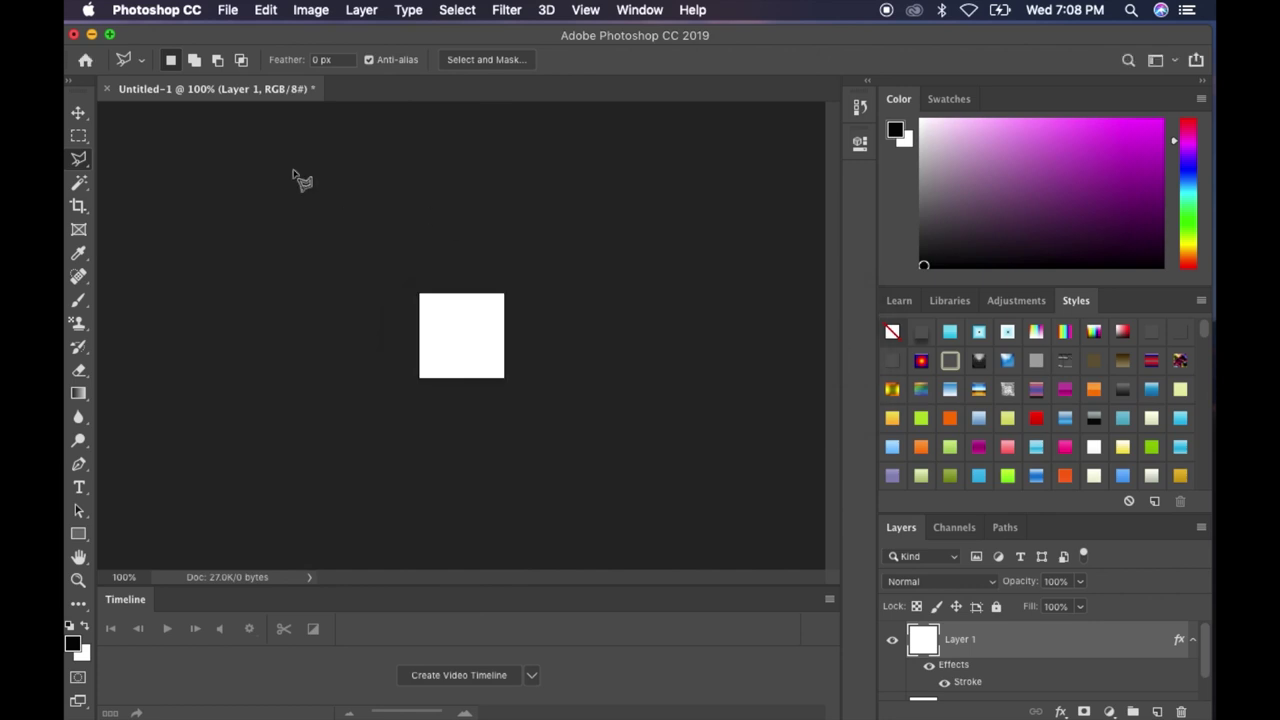
click(108, 89)
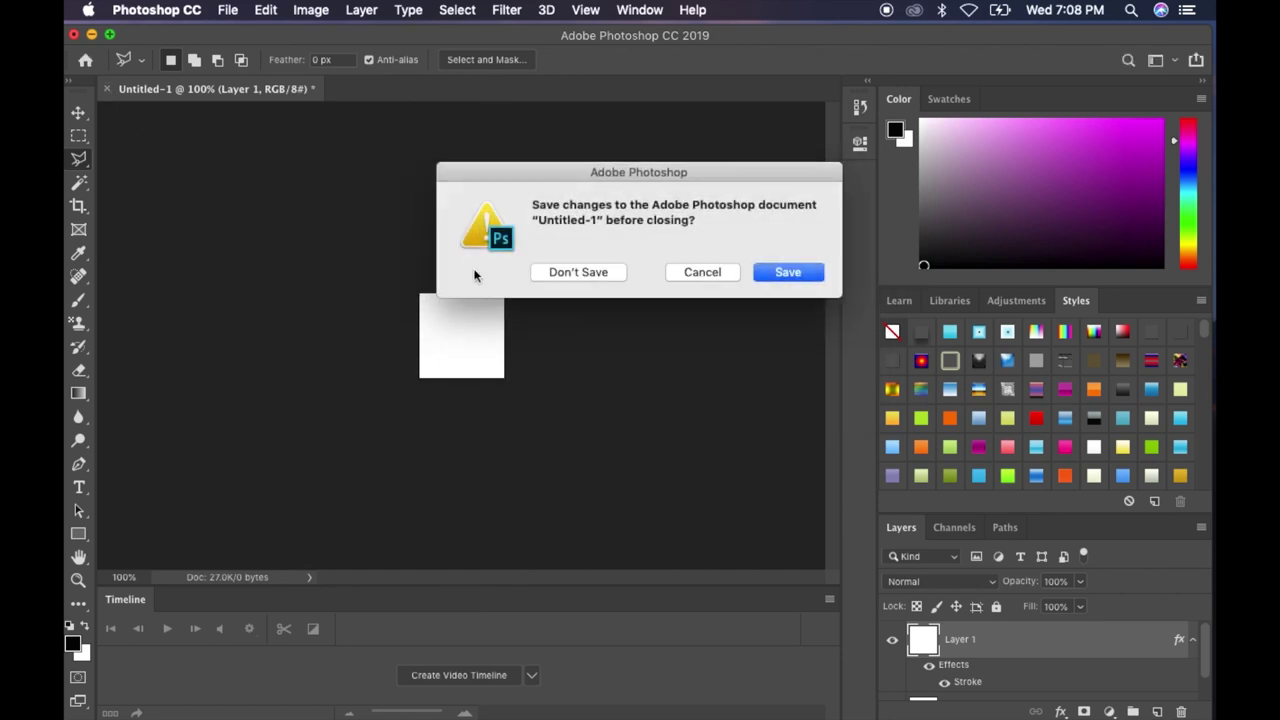
click(555, 281)
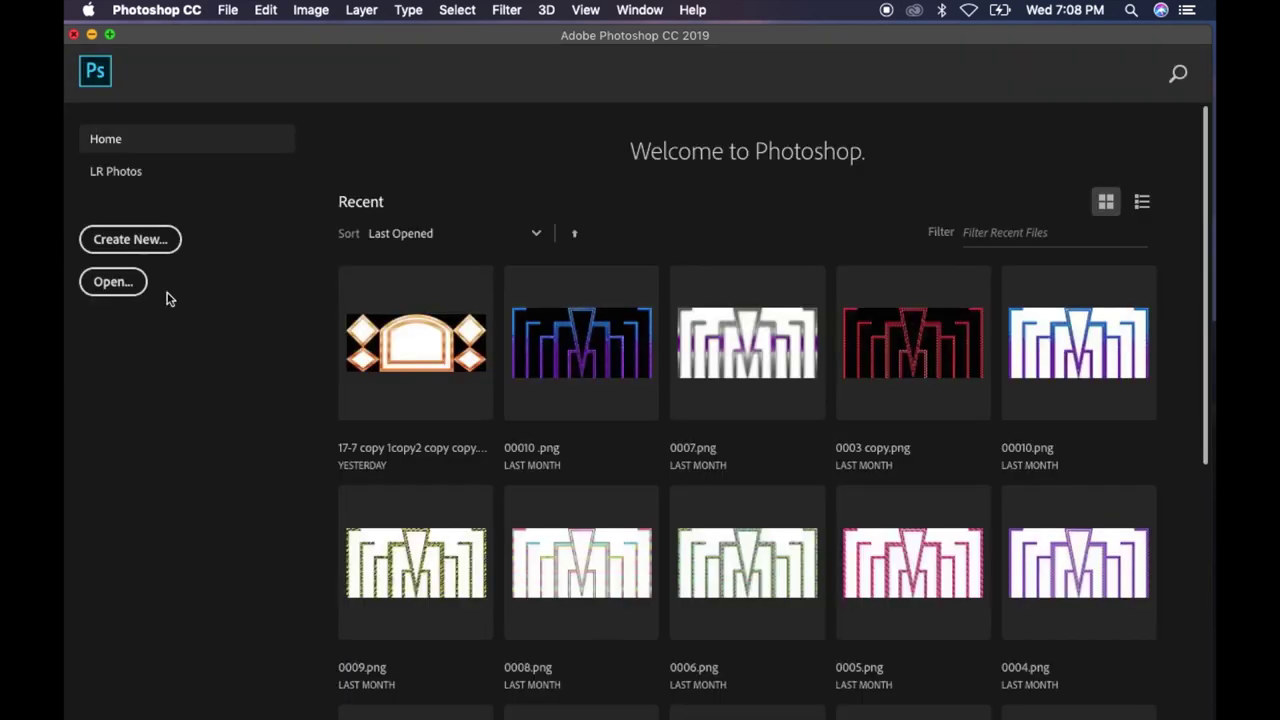
Create a 1920 × 480 px Film & Video document, re-entering height 480 after the preset switch.
click(139, 248)
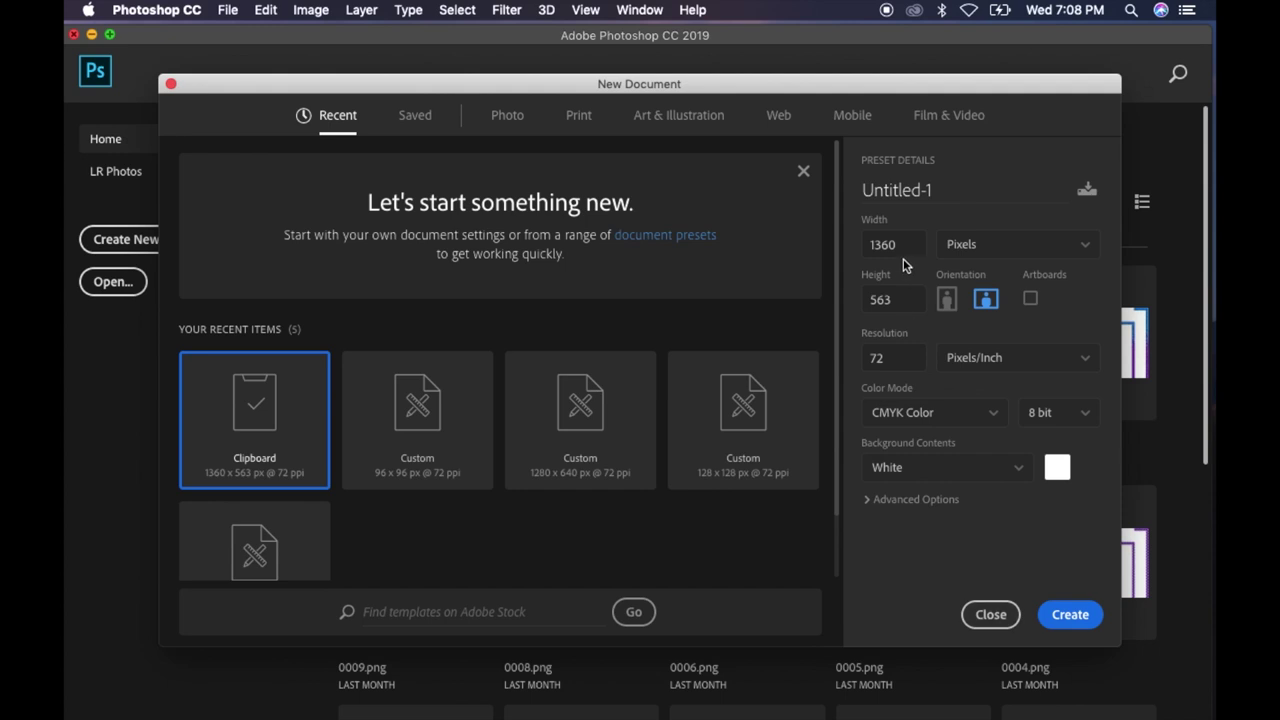
double_click(908, 243)
text(1920)
double_click(901, 303)
text(48)
text(0)
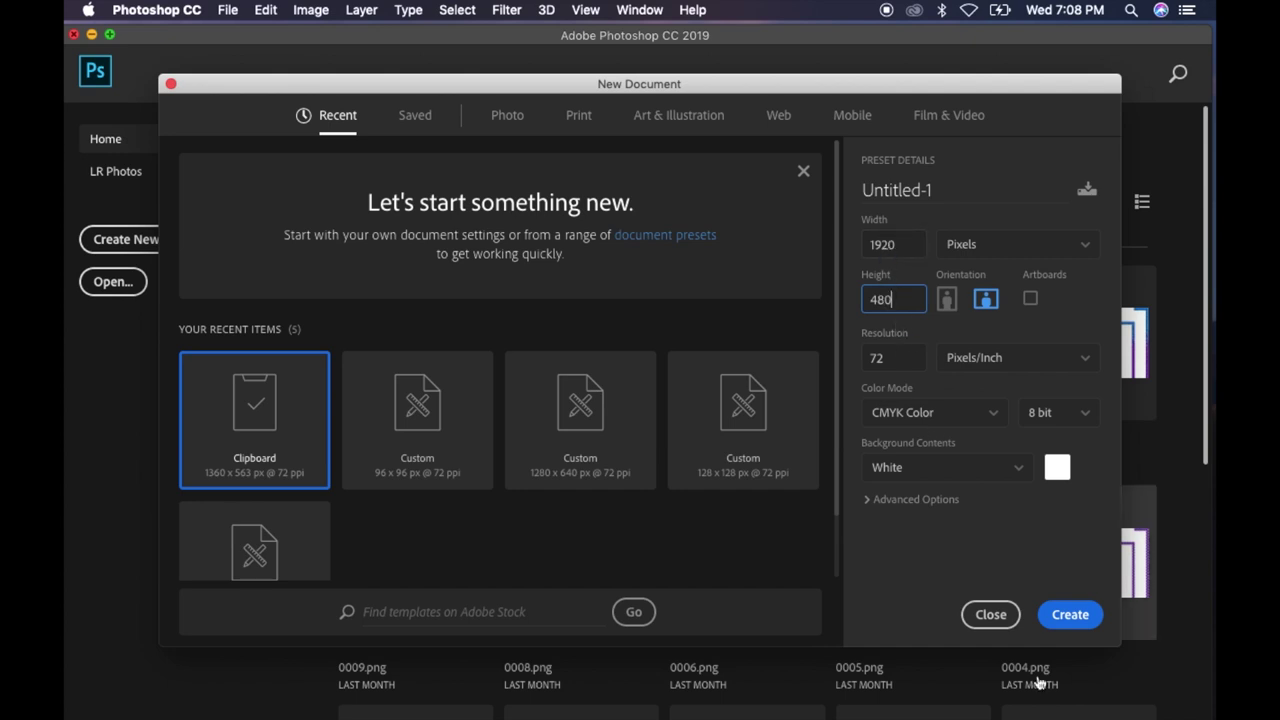
click(964, 125)
double_click(907, 304)
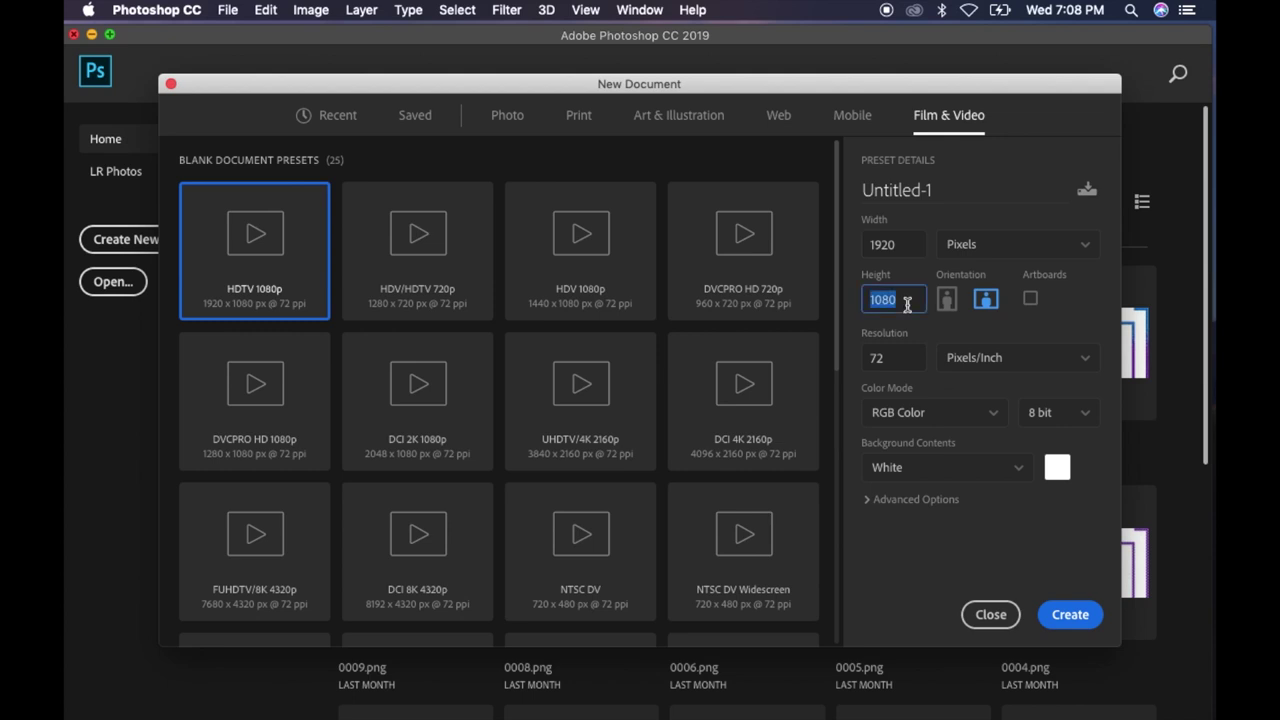
text(480)
click(1069, 612)
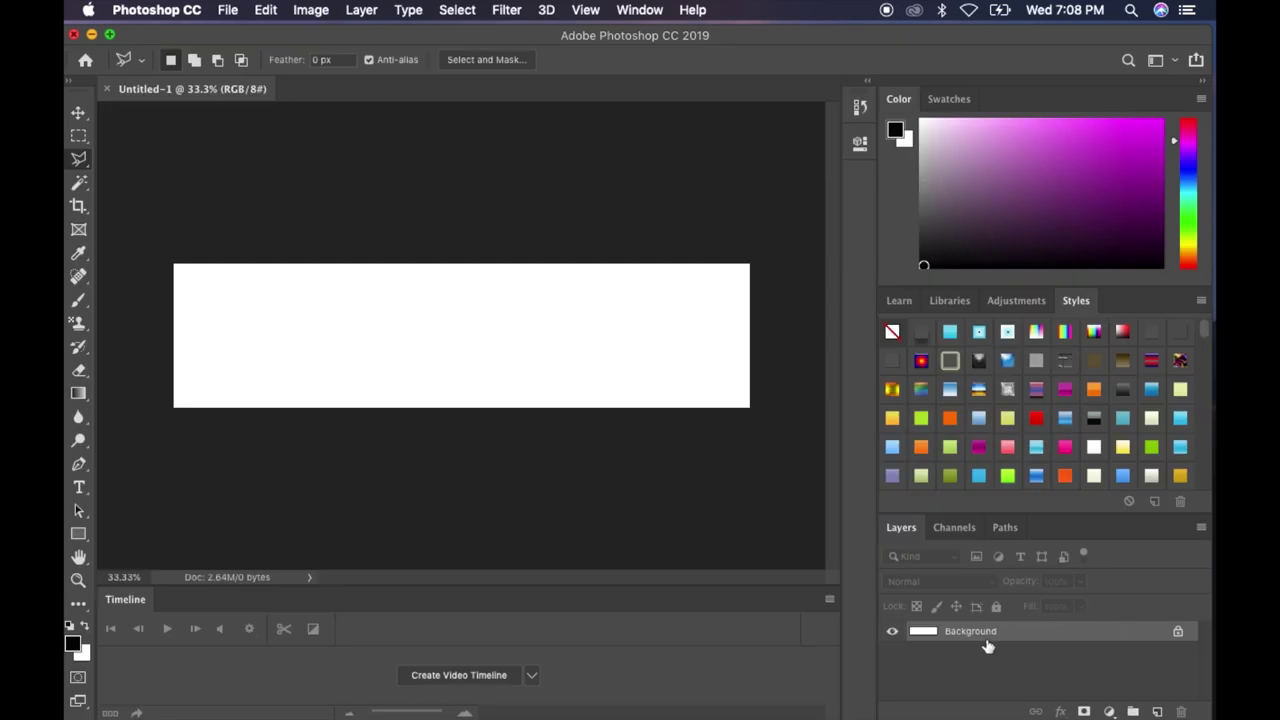
Add Layer 1 and apply a Pattern Overlay using the saved outlined-square pattern.
key(alt+shift+super+n)
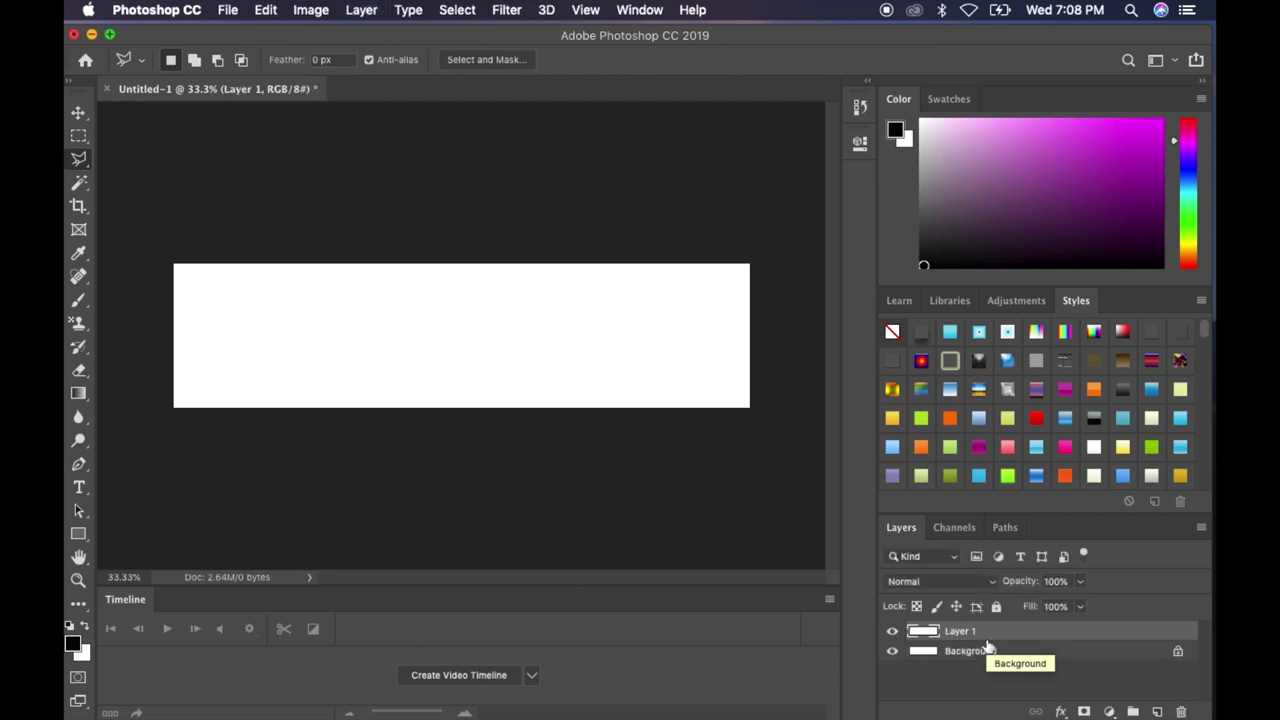
right_click(970, 631)
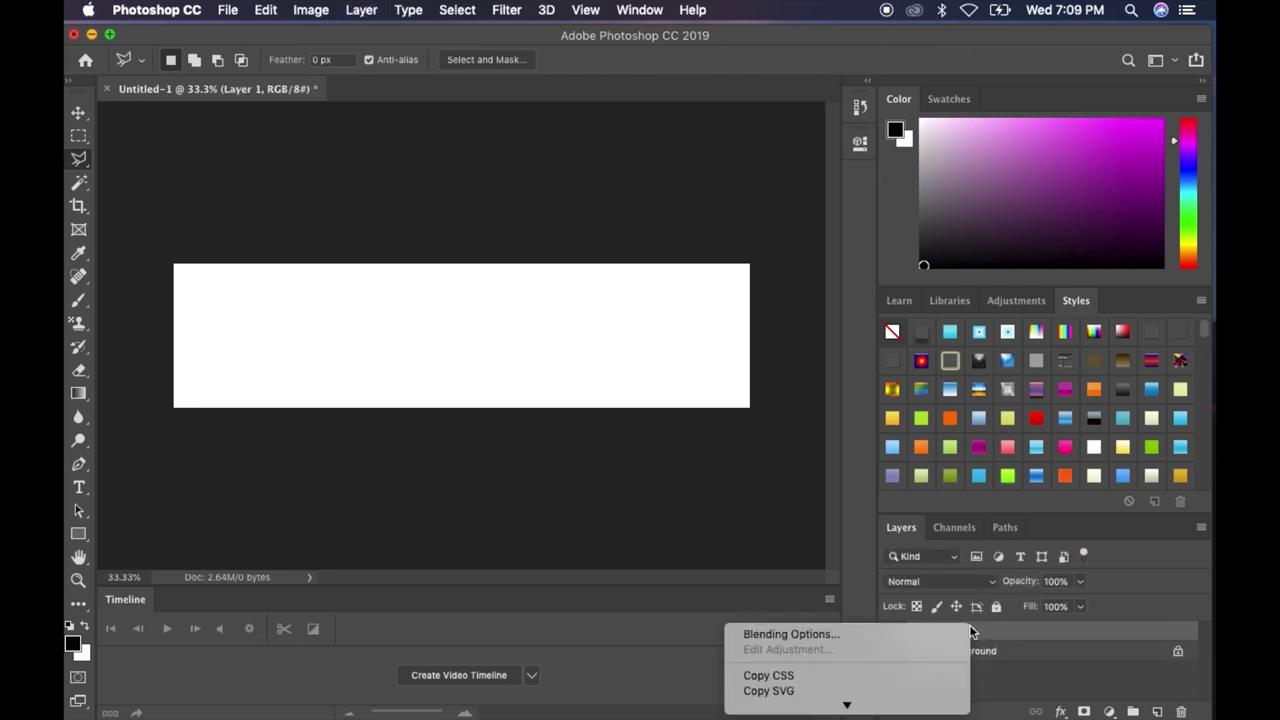
click(910, 631)
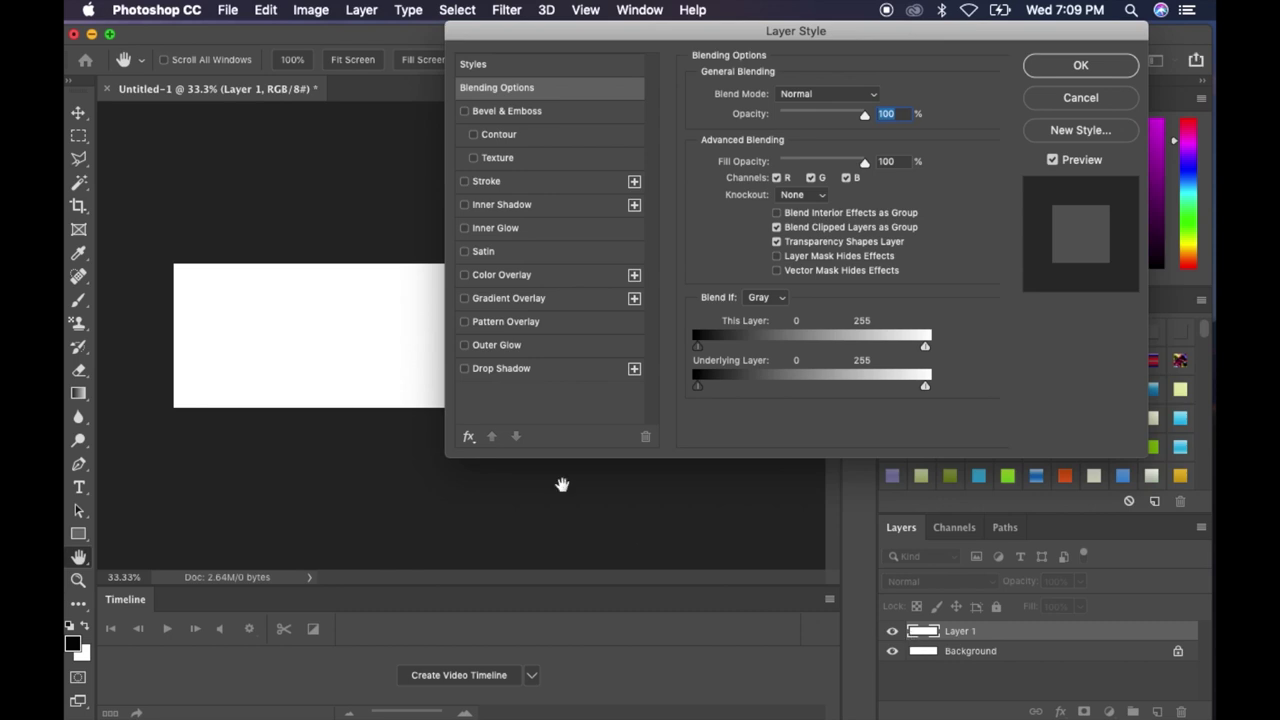
click(571, 322)
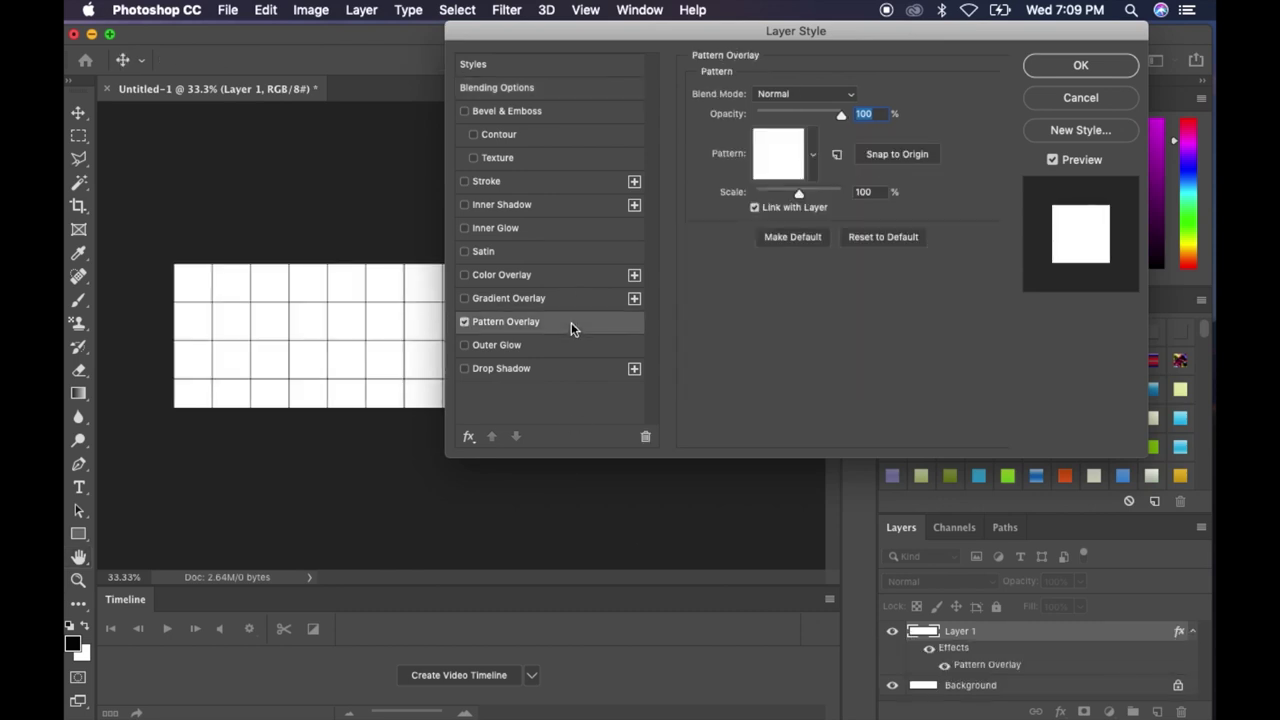
click(813, 155)
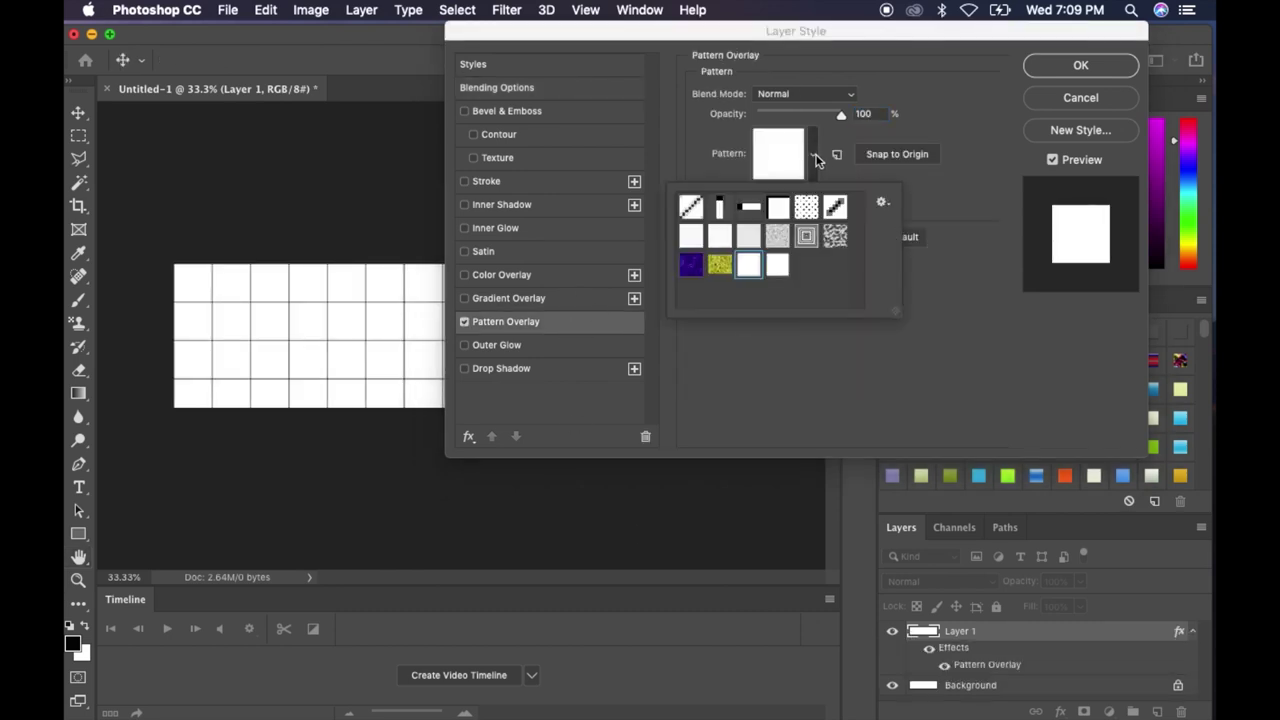
click(780, 267)
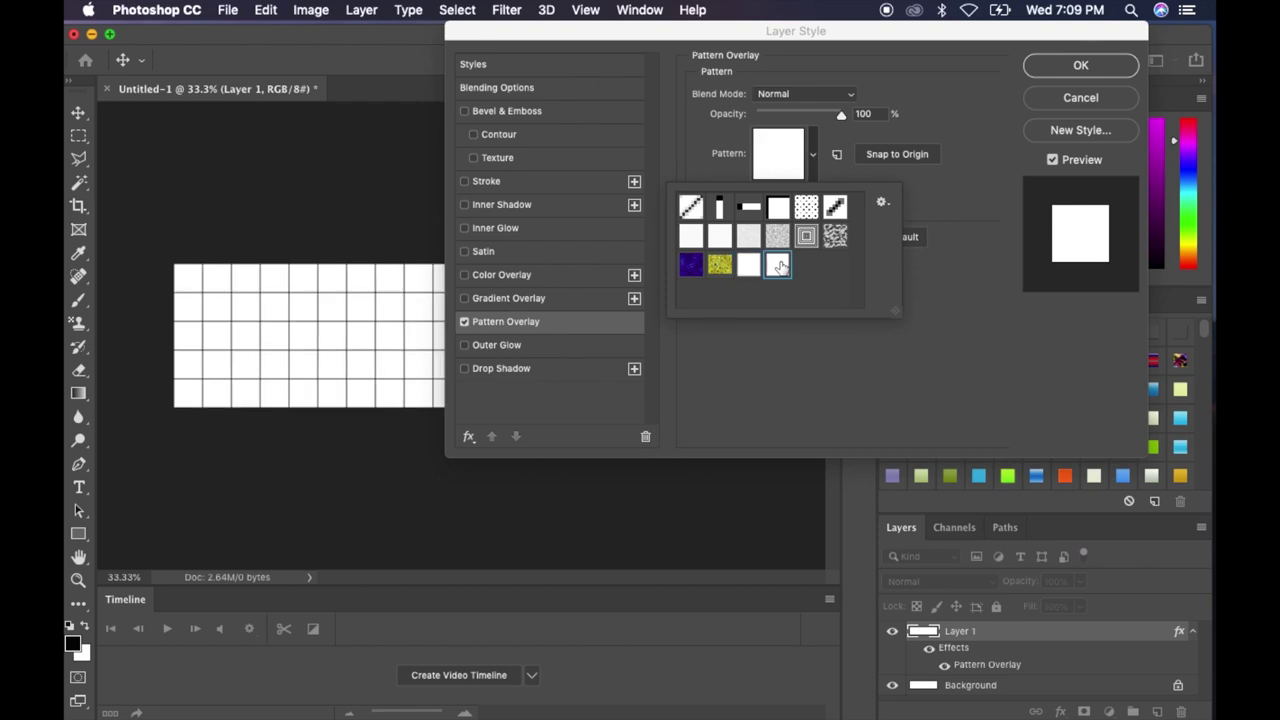
click(1078, 64)
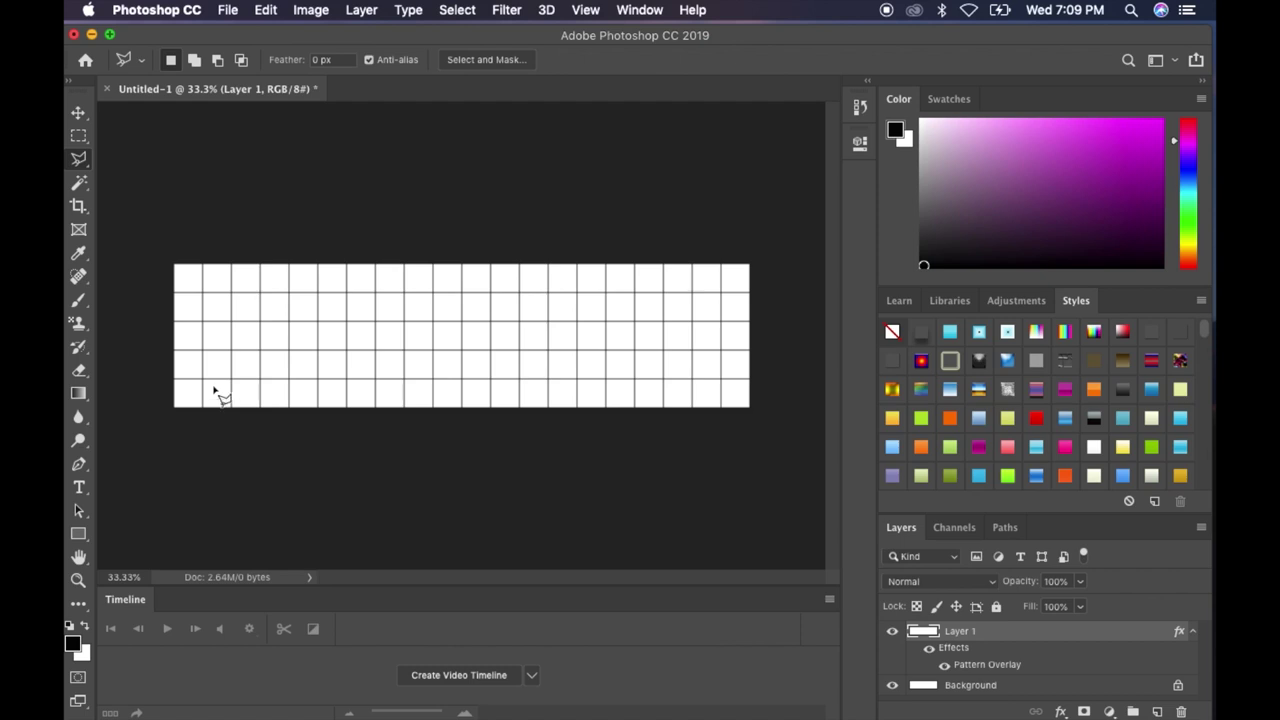
Save the banner as 20-5.png on the Desktop, then close the layered document unsaved.
click(230, 10)
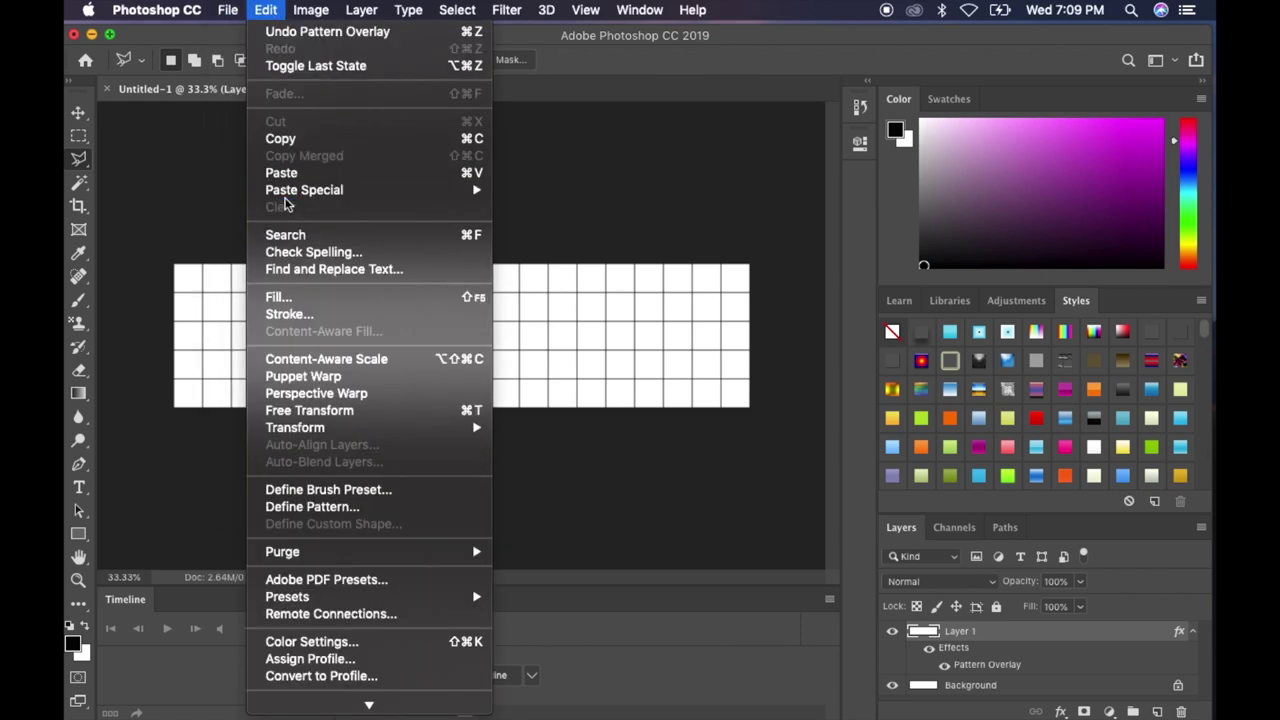
mouse_move(228, 10)
click(252, 198)
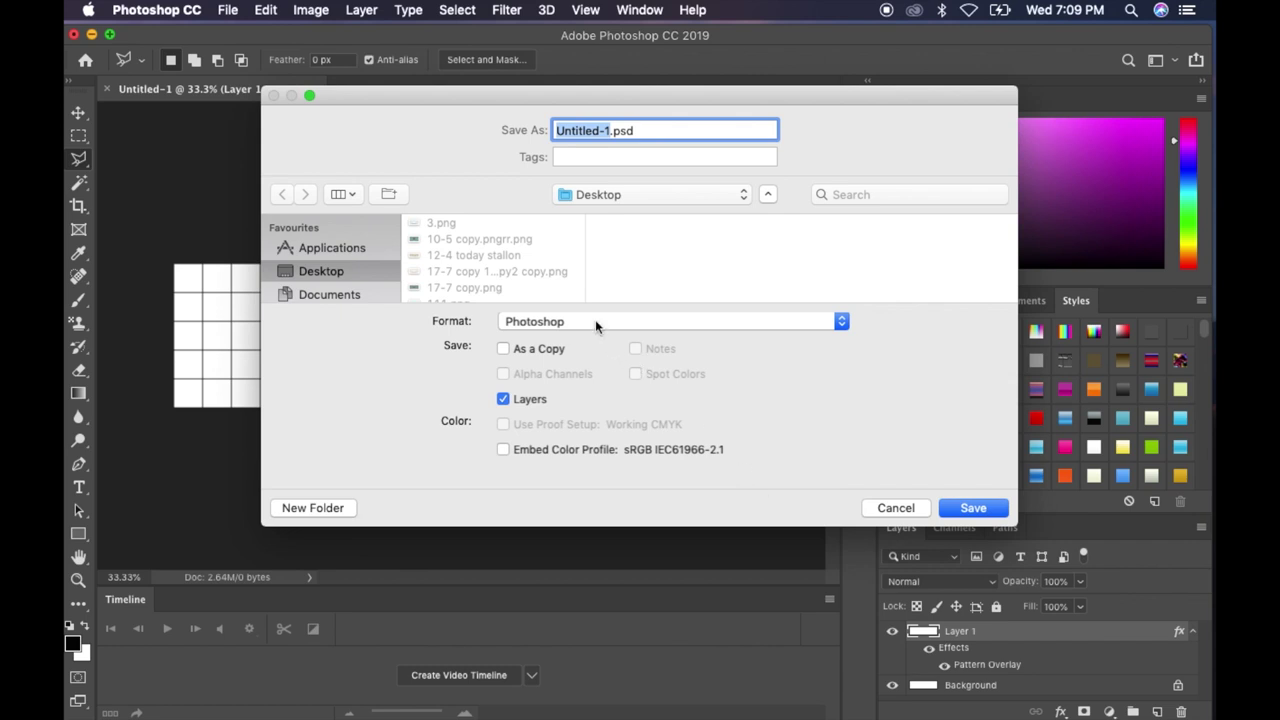
click(595, 321)
click(550, 565)
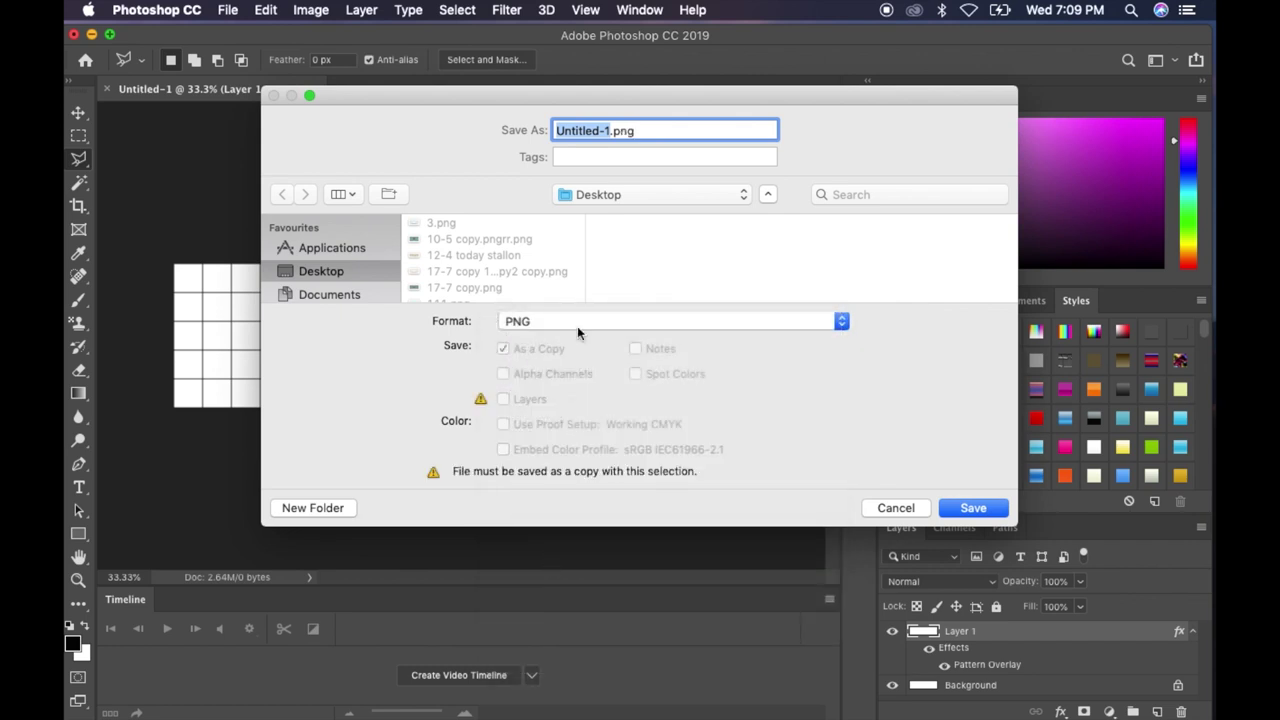
text(20)
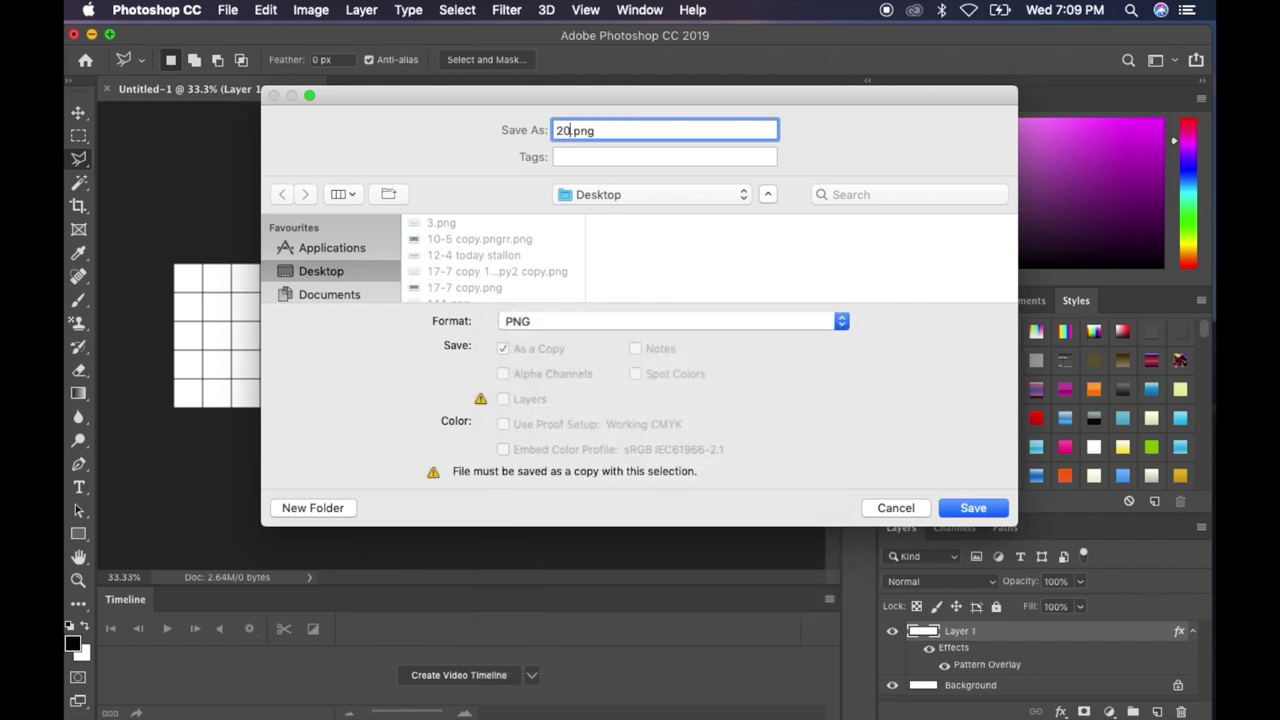
text(-)
text(5)
click(969, 507)
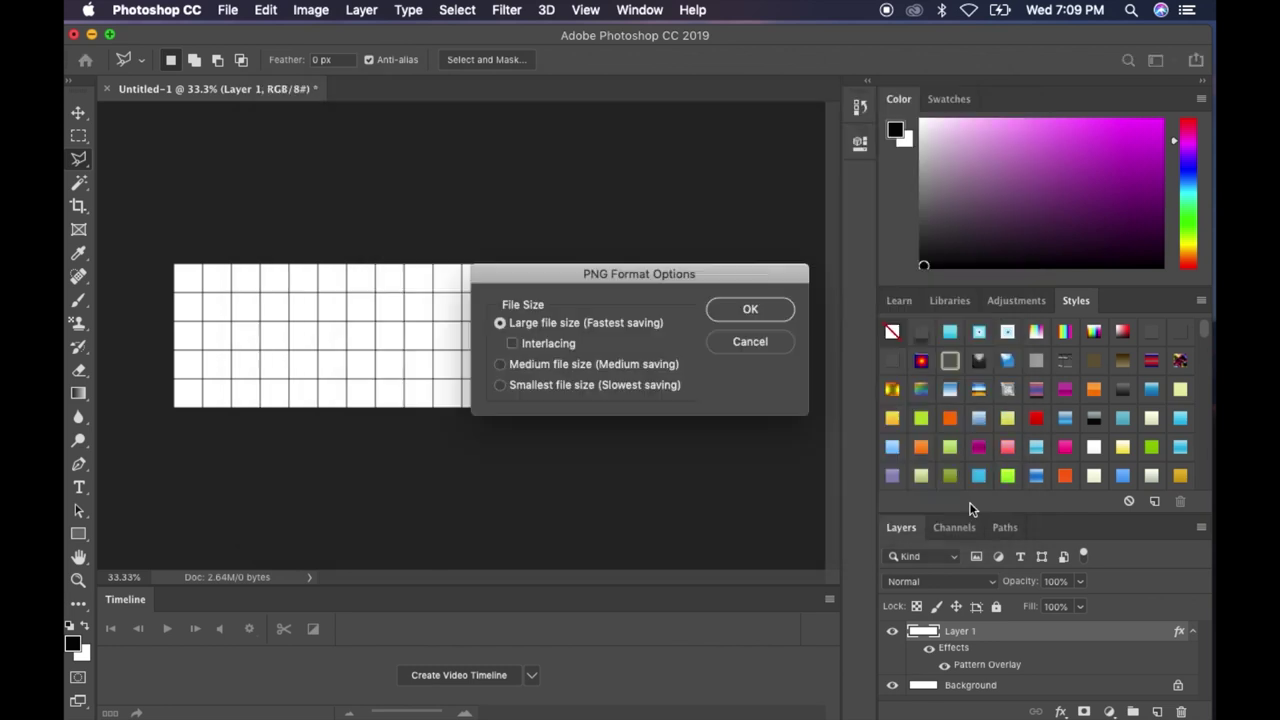
click(742, 314)
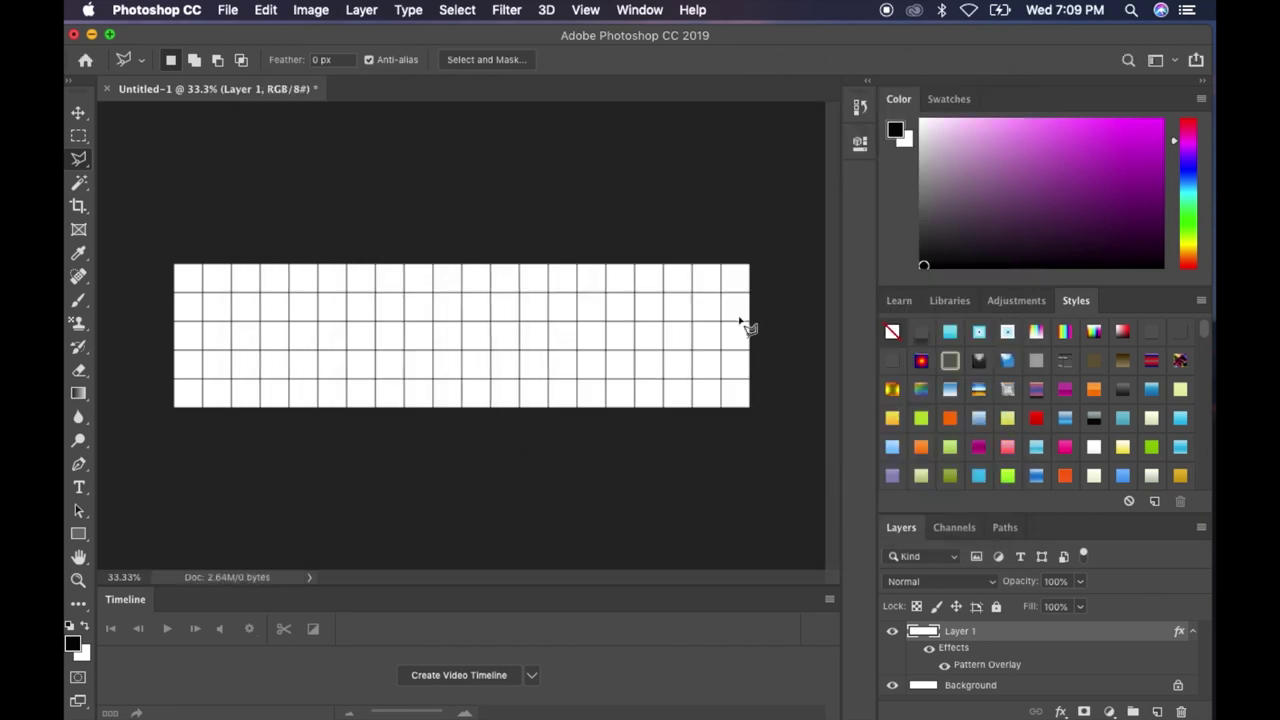
click(109, 88)
click(589, 265)
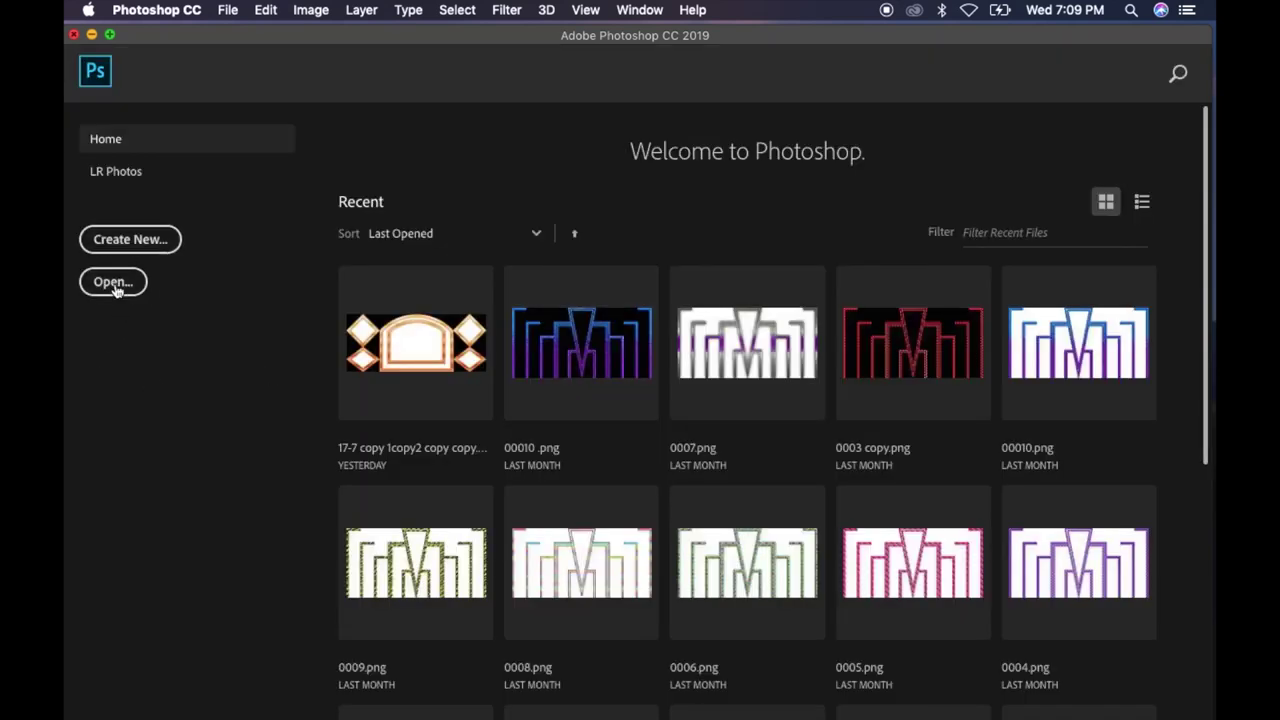
Open 20-5.png from the Desktop and nudge the window slightly right.
click(113, 282)
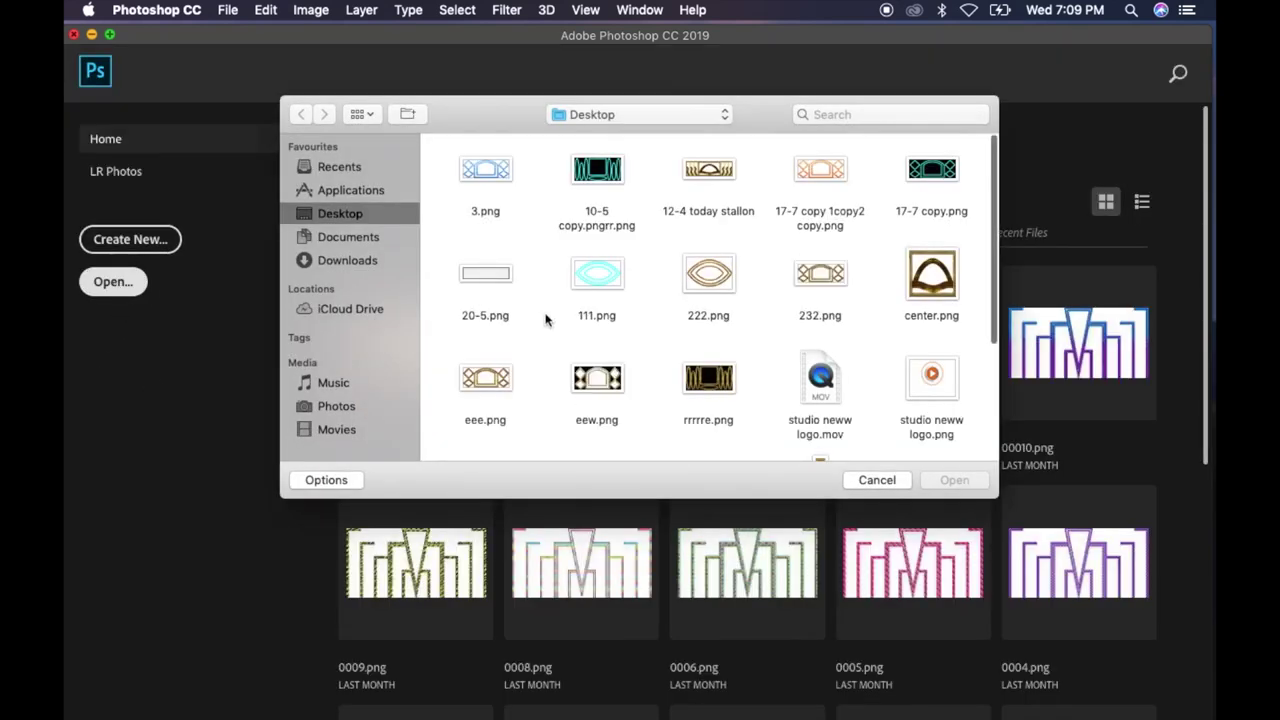
click(504, 285)
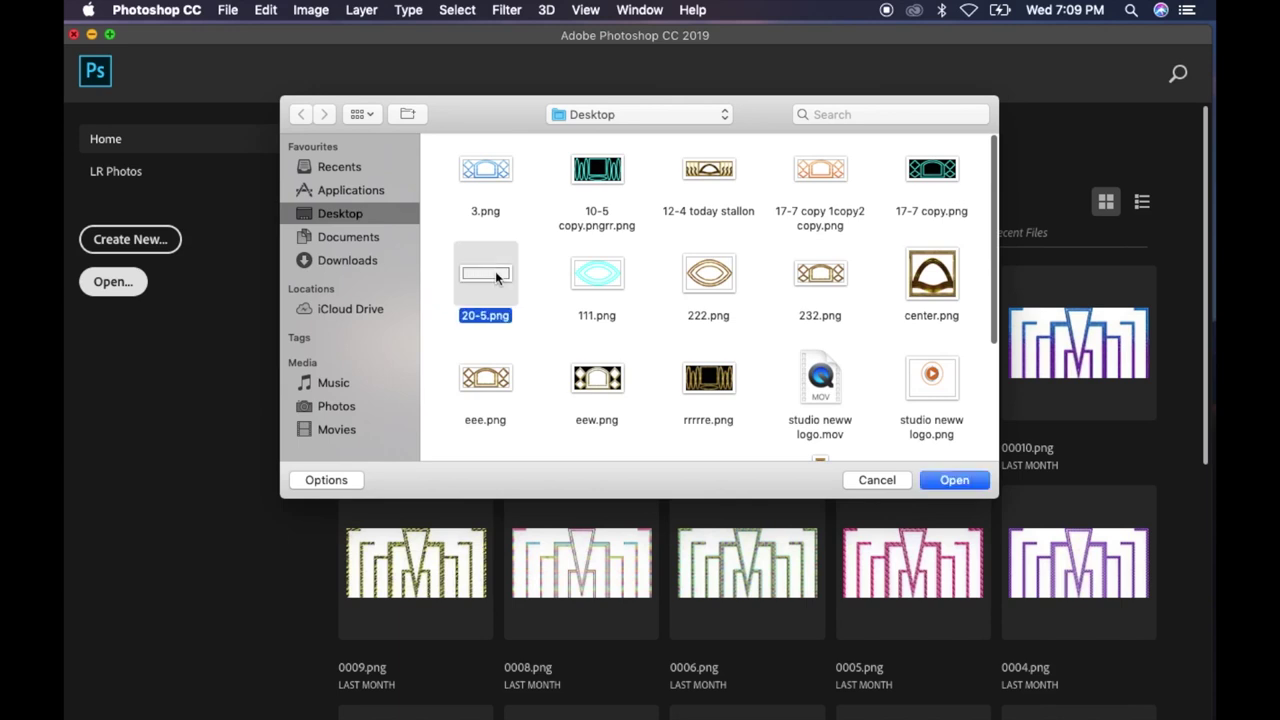
click(949, 480)
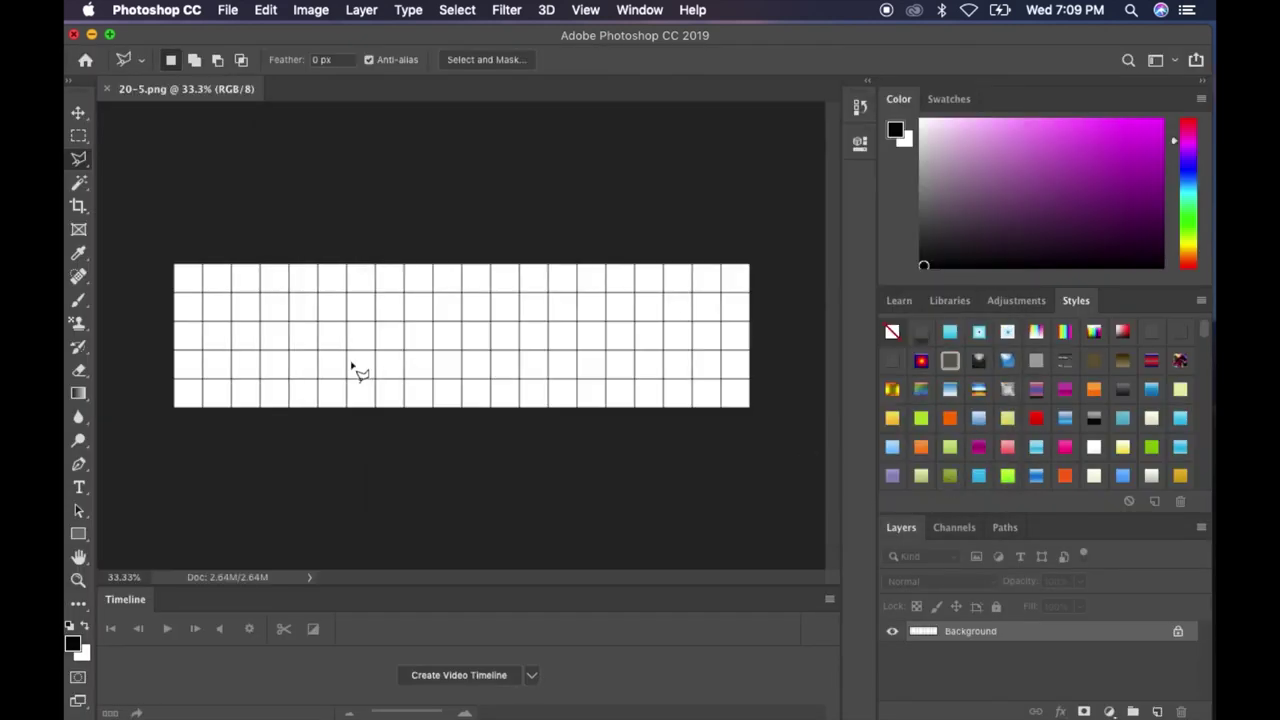
drag(327, 35, 380, 31)
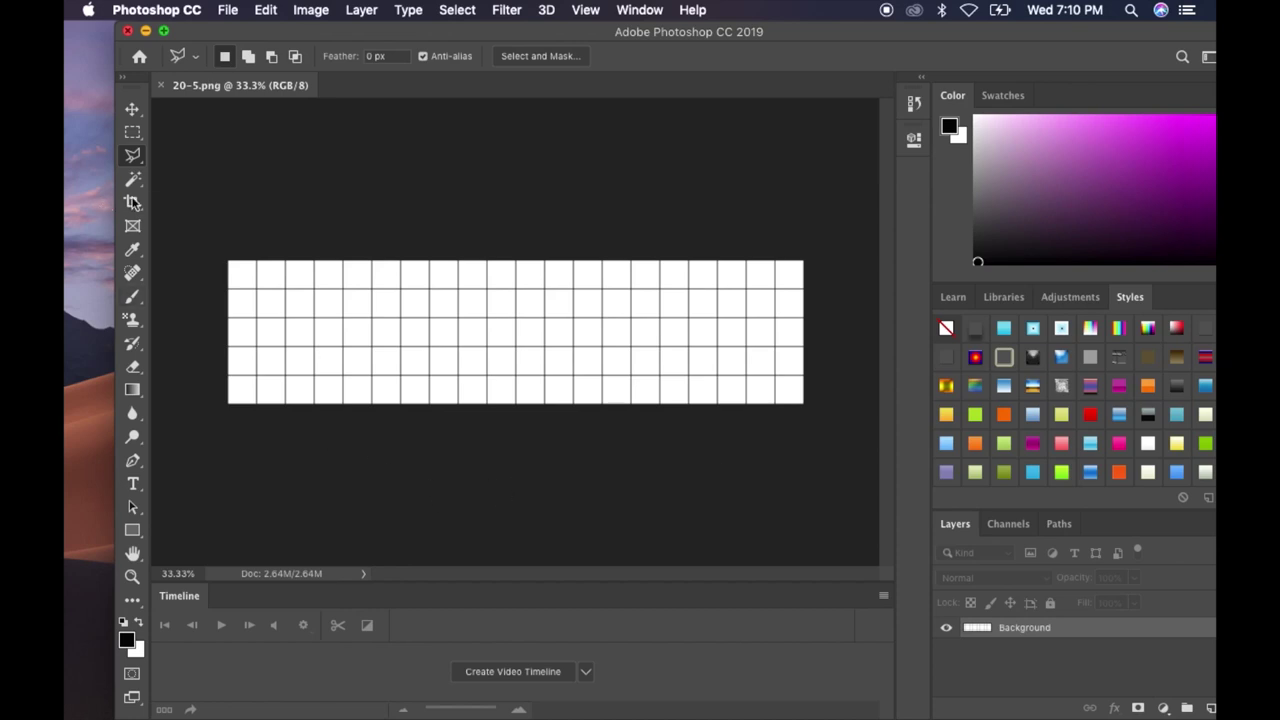
Select the lower cells of the rightmost column with the Magic Wand.
click(137, 185)
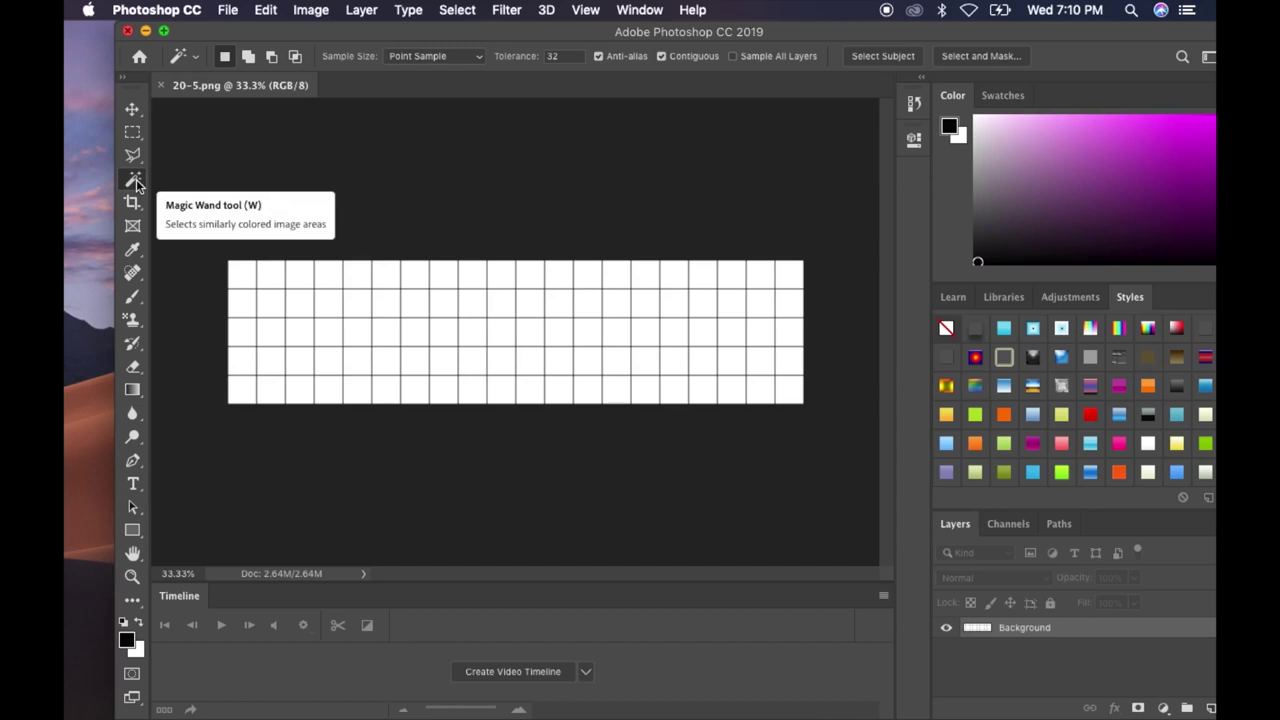
click(789, 393)
shift+click(793, 362)
Finish selecting the rightmost column and add the leftmost column's cells.
shift+click(794, 334)
shift+click(794, 305)
key(shift)
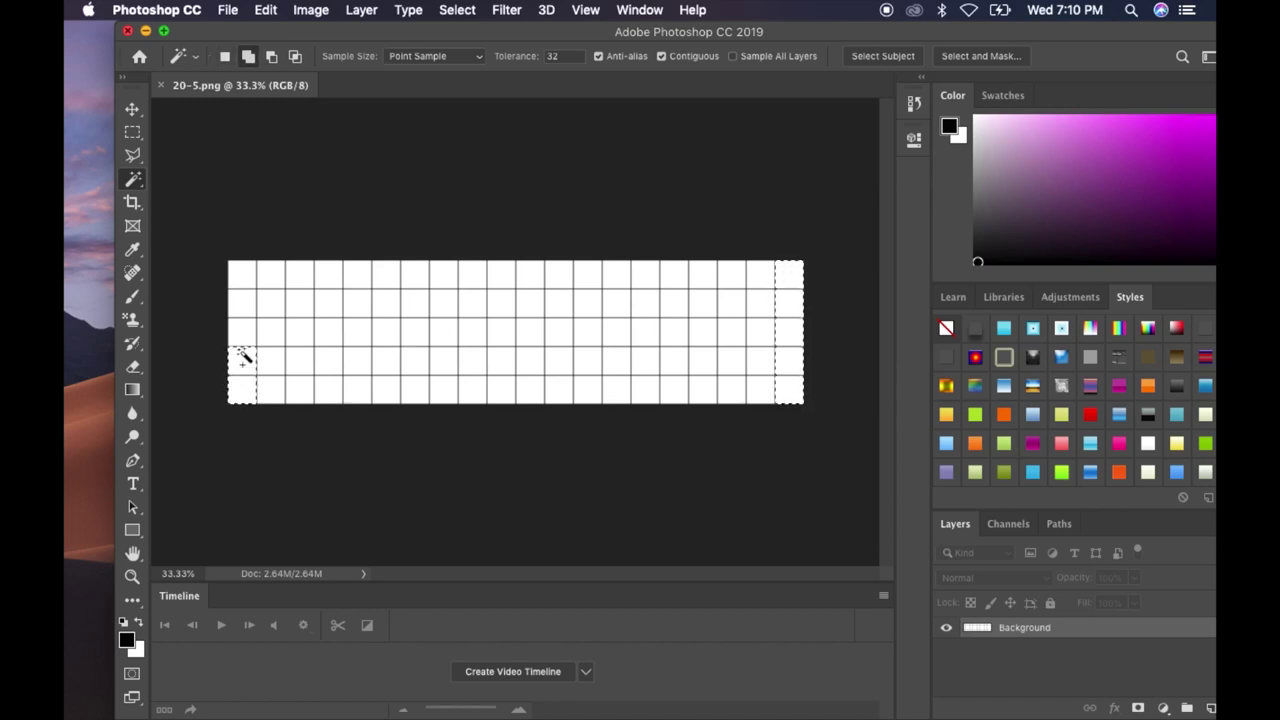
click(240, 314)
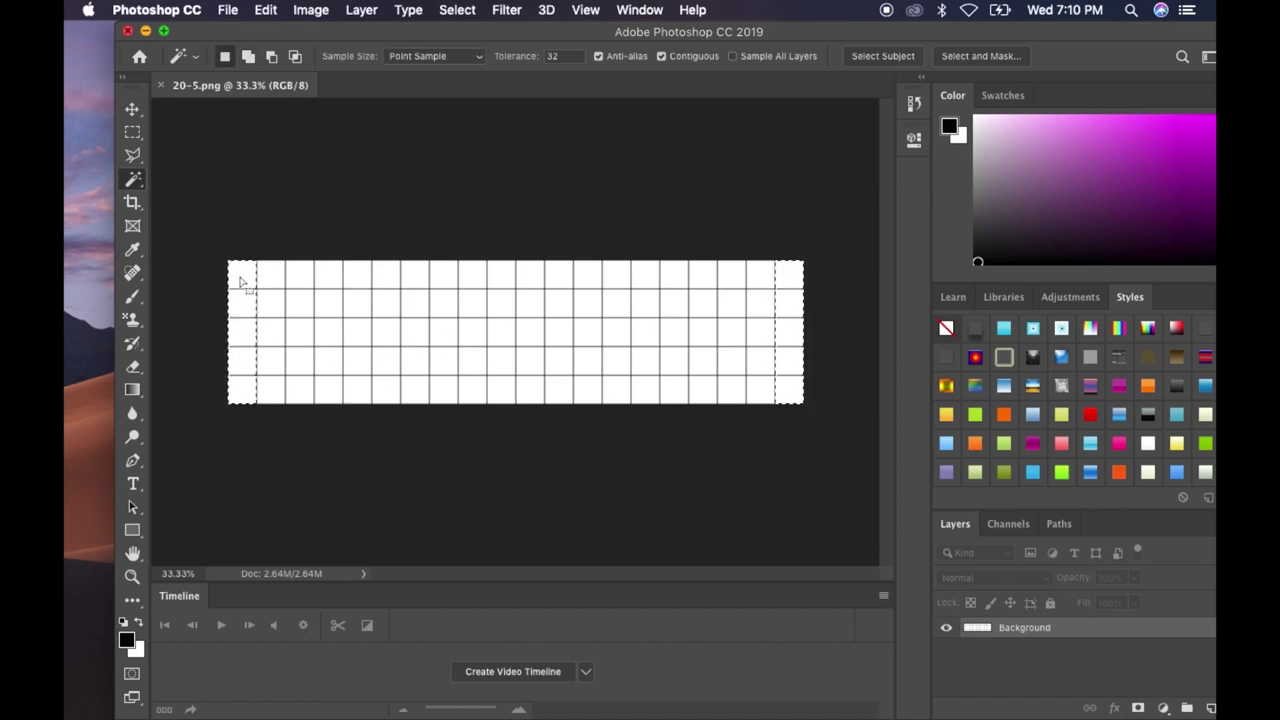
Fill both outer columns with magenta ef0bf7 and deselect.
click(128, 641)
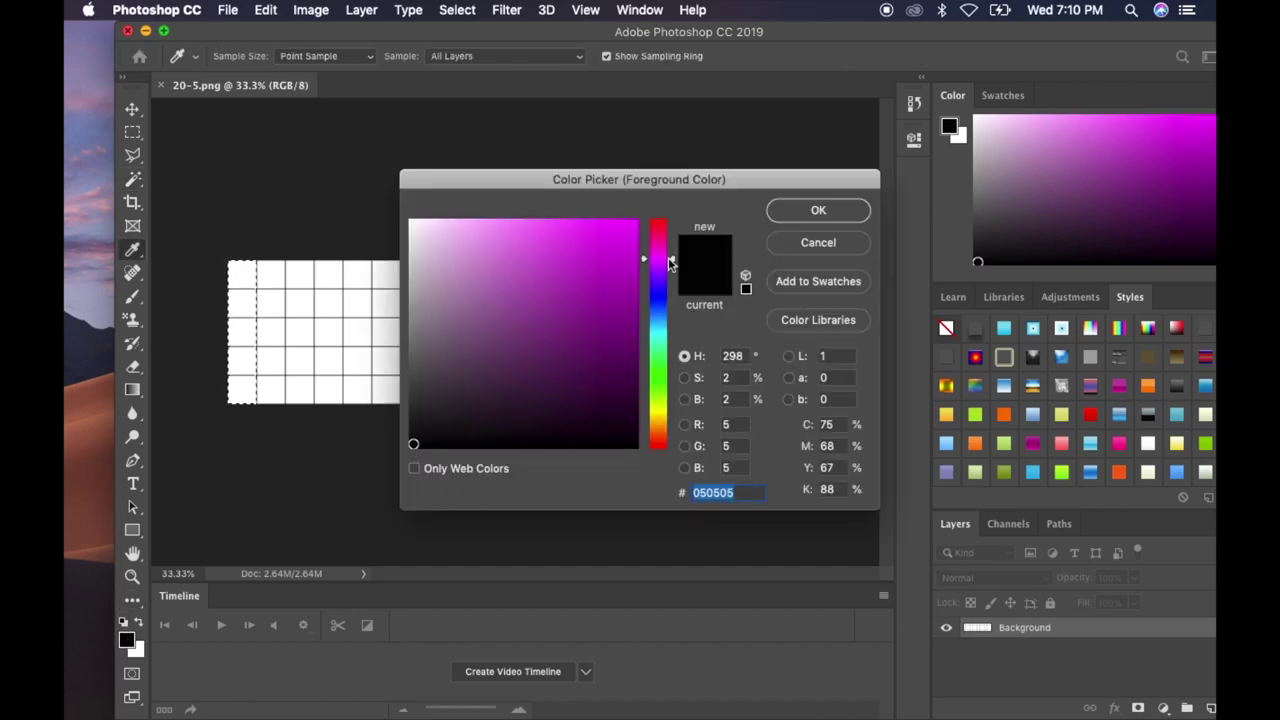
click(628, 226)
click(818, 211)
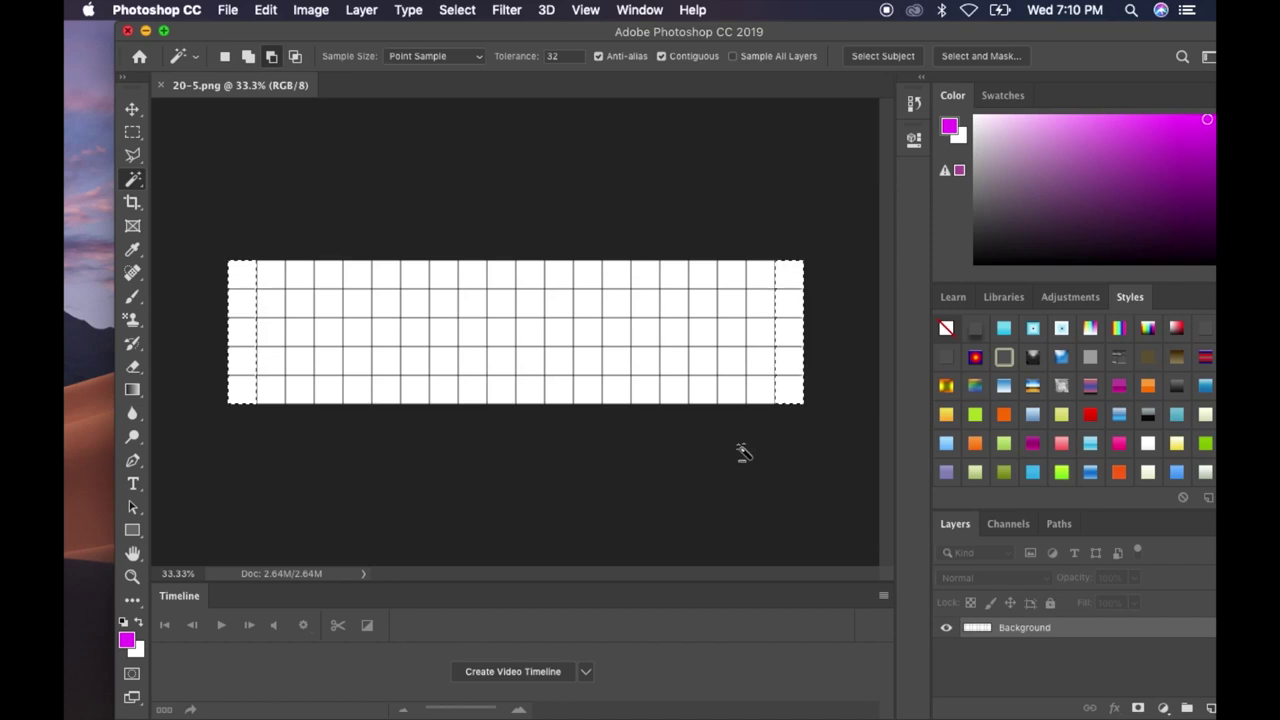
key(alt+BackSpace)
key(super+d)
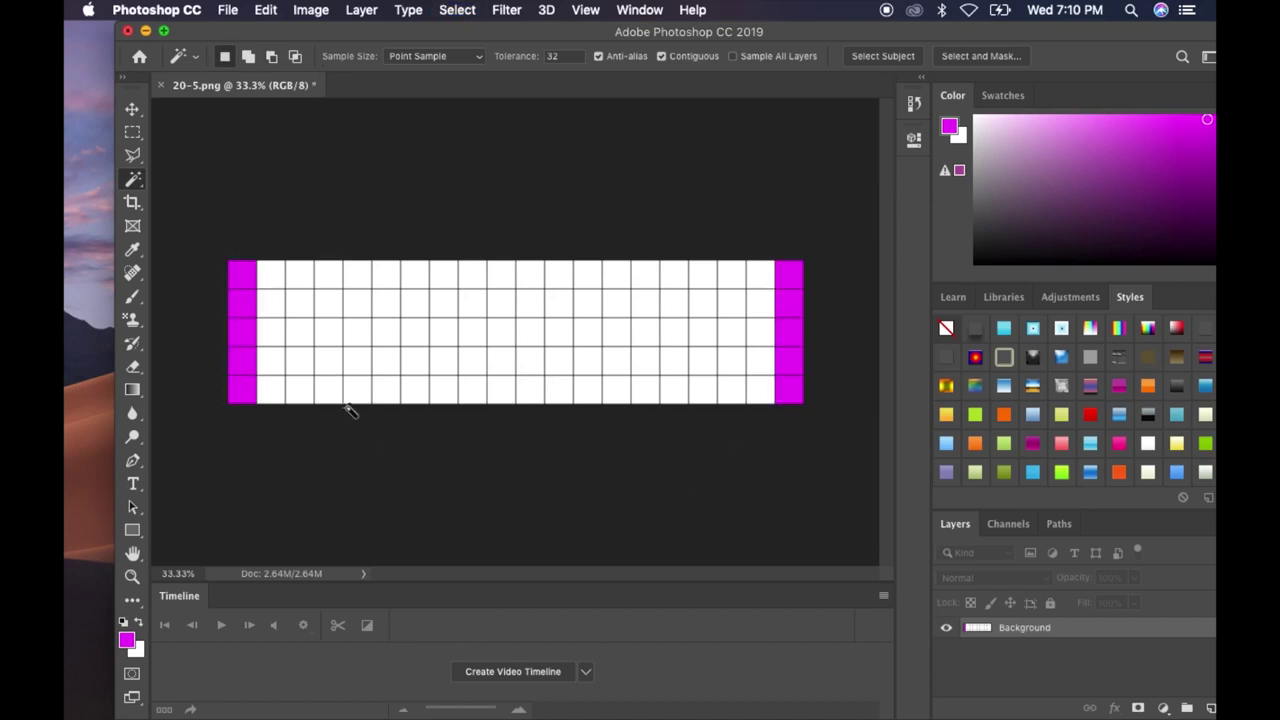
Magic Wand-select the lower cells of the second and second-to-last columns.
shift+click(274, 335)
shift+click(274, 360)
shift+click(277, 395)
shift+click(762, 310)
shift+click(760, 340)
shift+click(766, 365)
shift+click(765, 390)
Fill the selected cells with blue foreground colour and deselect.
click(126, 640)
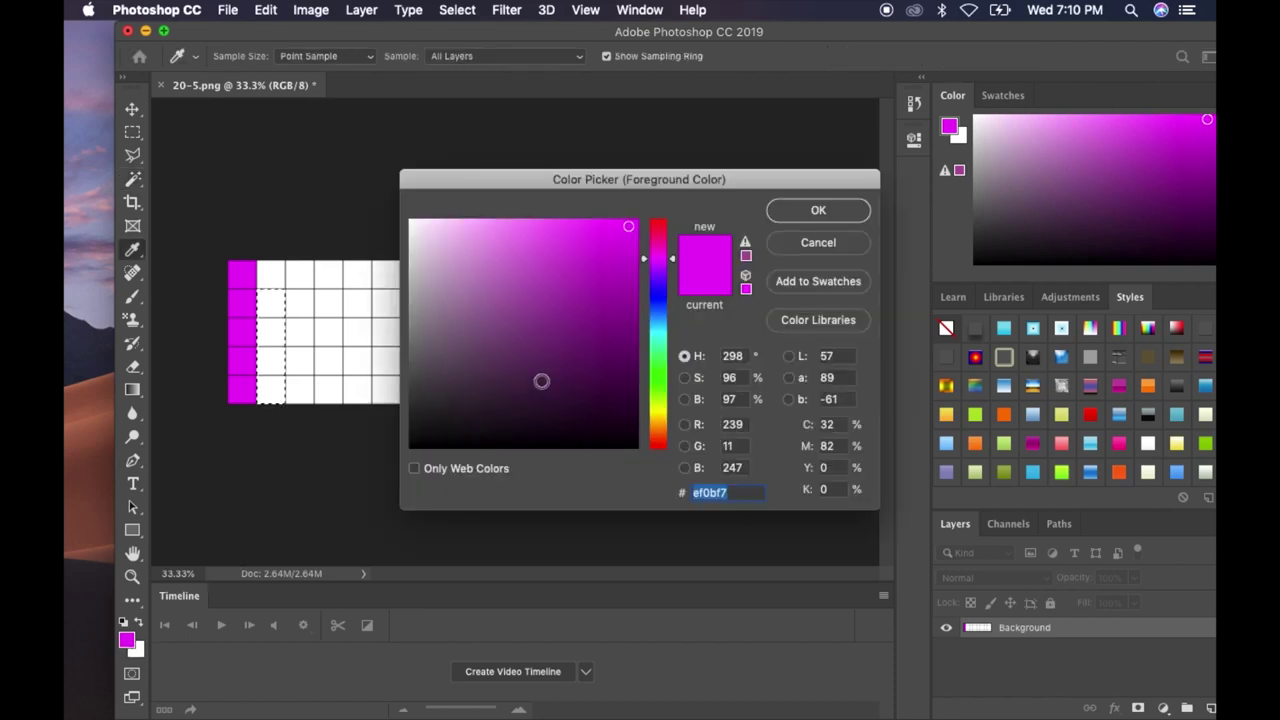
click(658, 292)
click(818, 210)
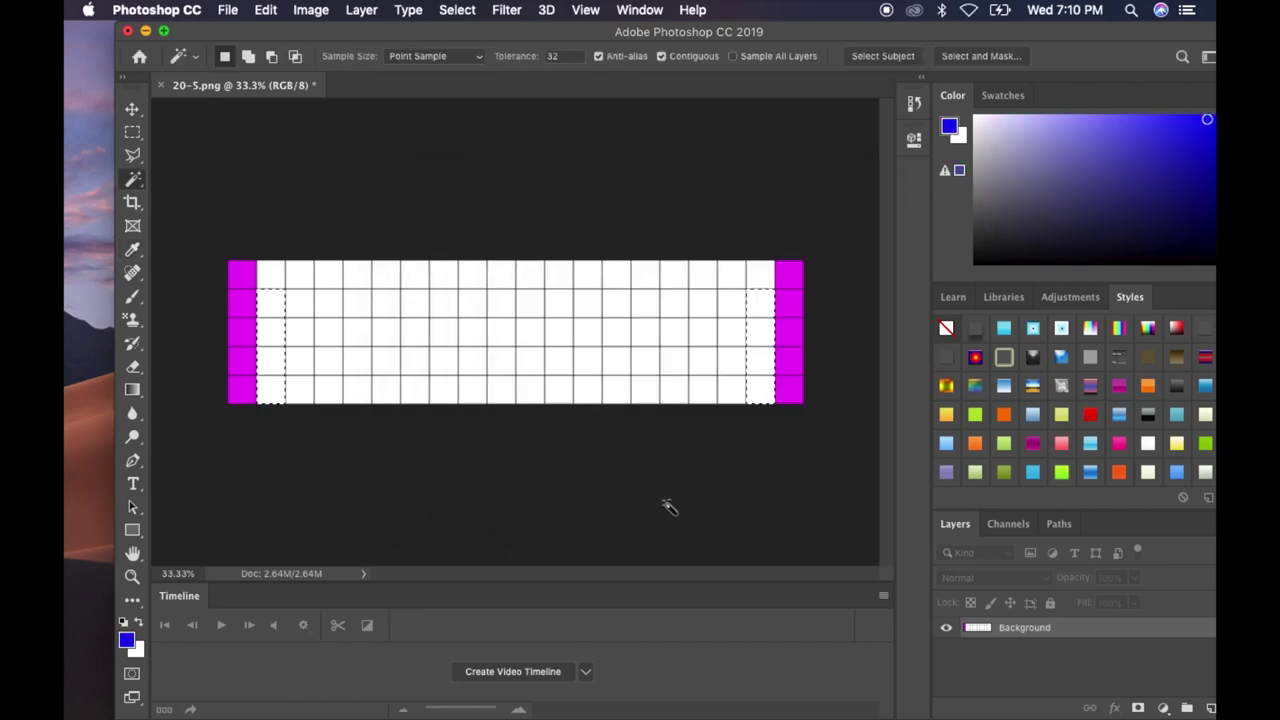
key(alt+BackSpace)
key(super+d)
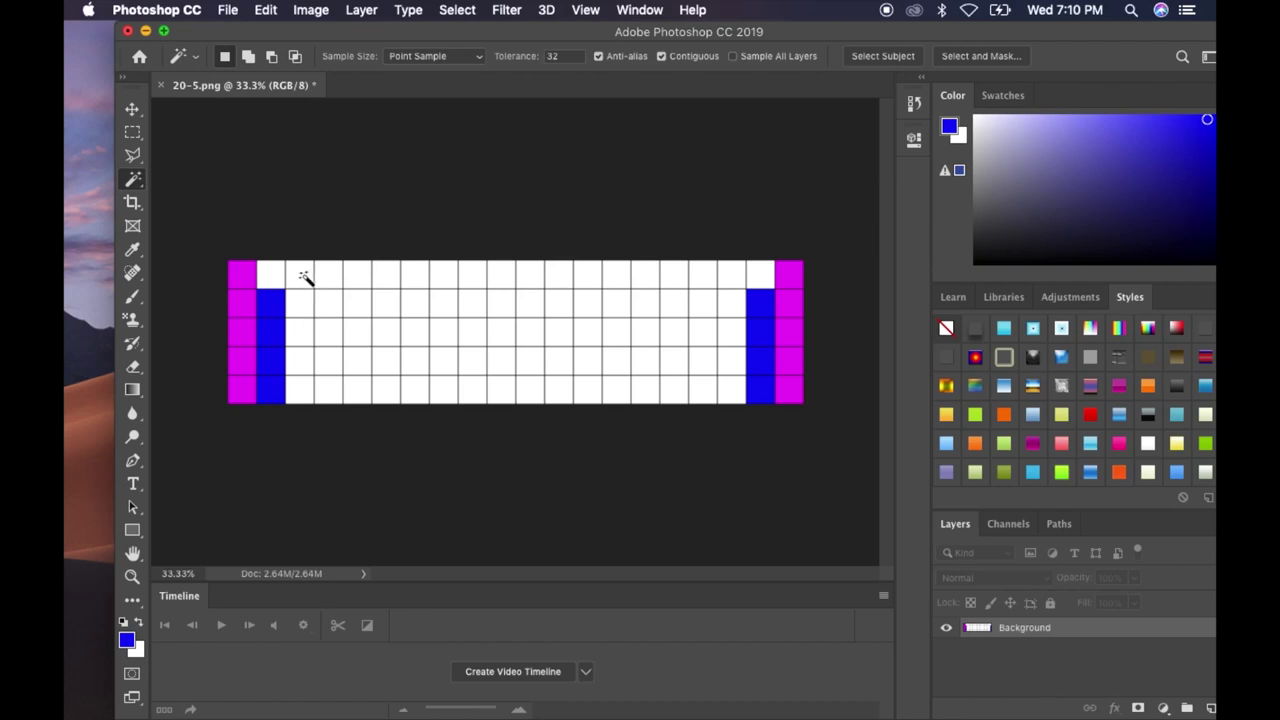
Select the third and third-to-last white columns, top to bottom, with the Magic Wand.
shift+click(309, 314)
shift+click(309, 337)
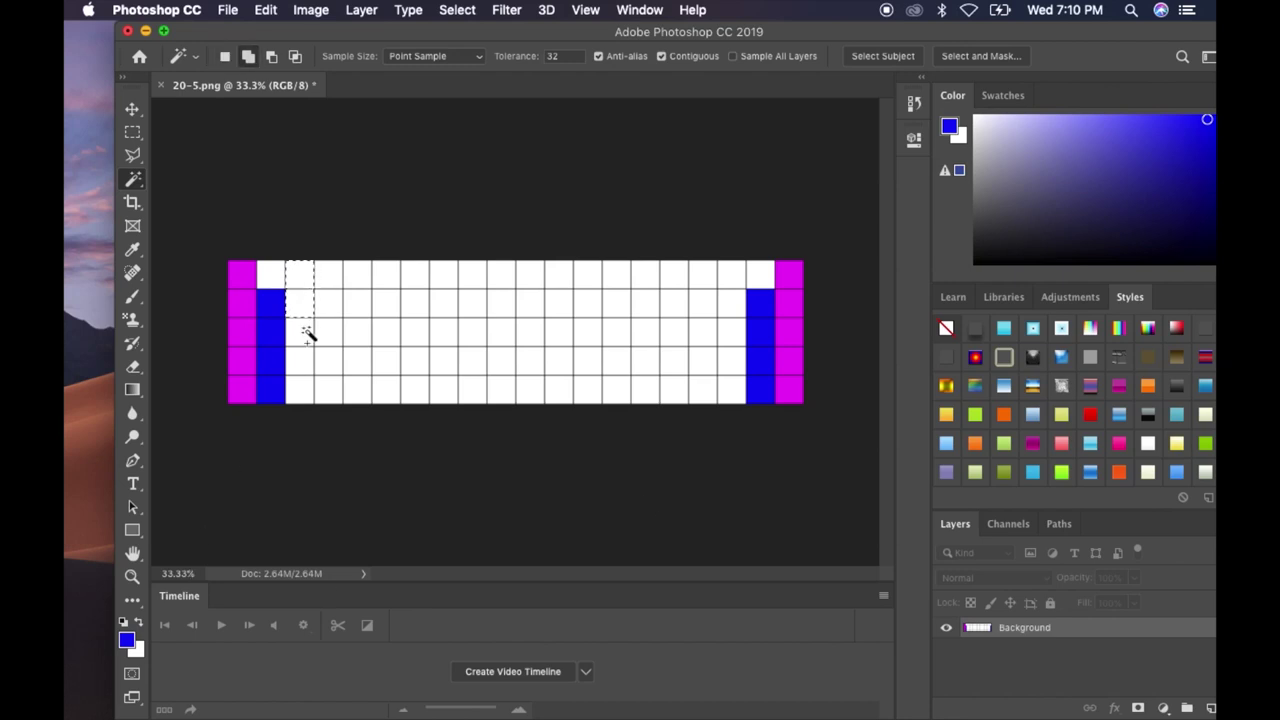
shift+click(304, 389)
shift+click(729, 284)
shift+click(731, 308)
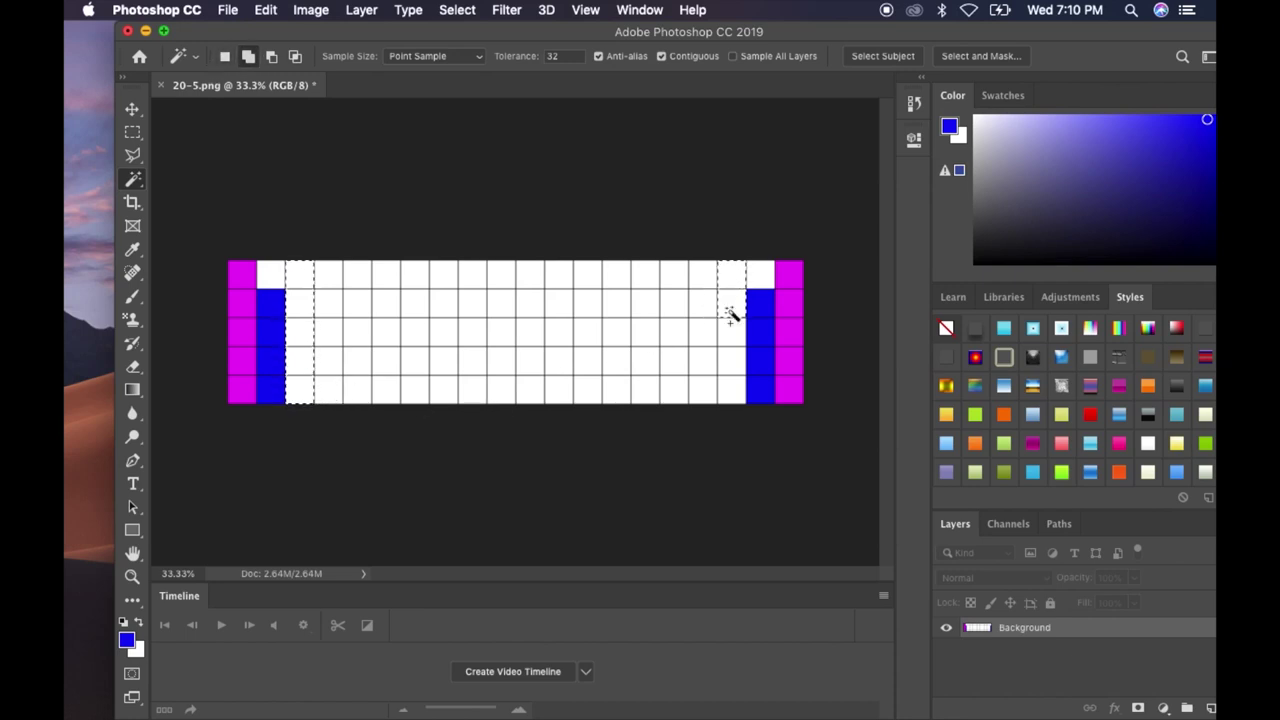
shift+click(731, 337)
shift+click(731, 368)
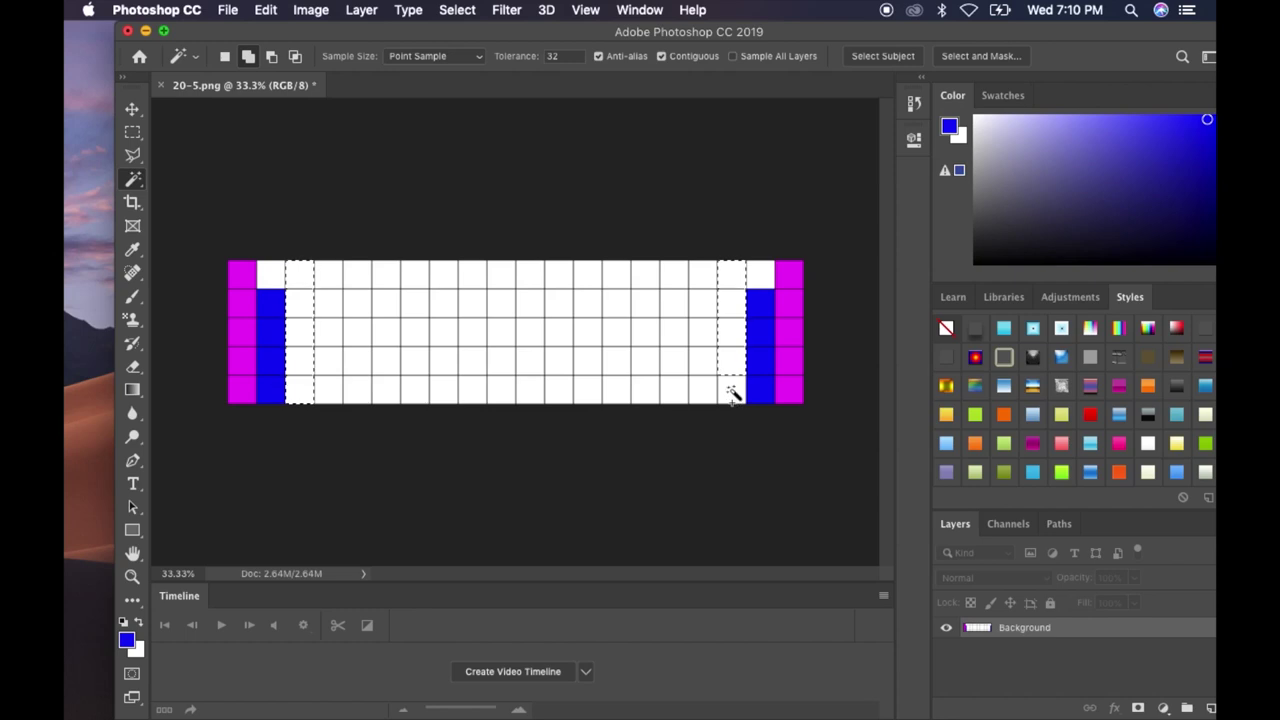
shift+click(734, 393)
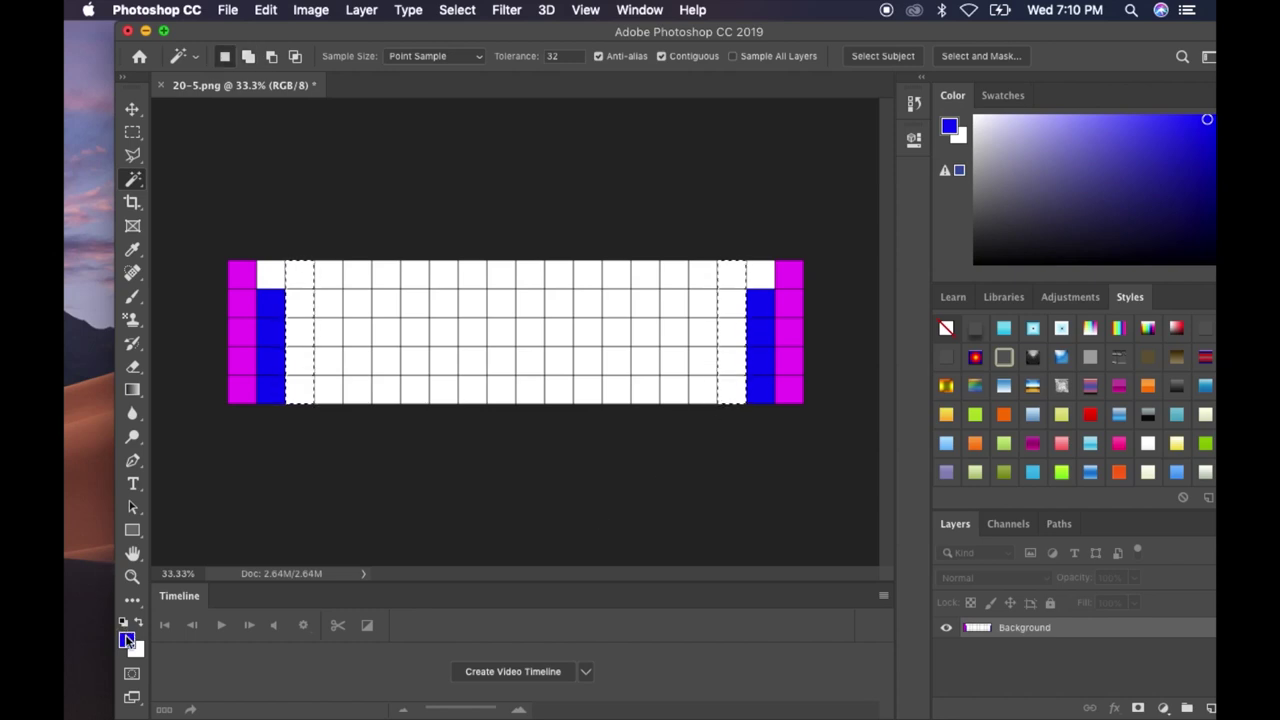
Fill both selected columns with light cyan, then deselect.
click(127, 640)
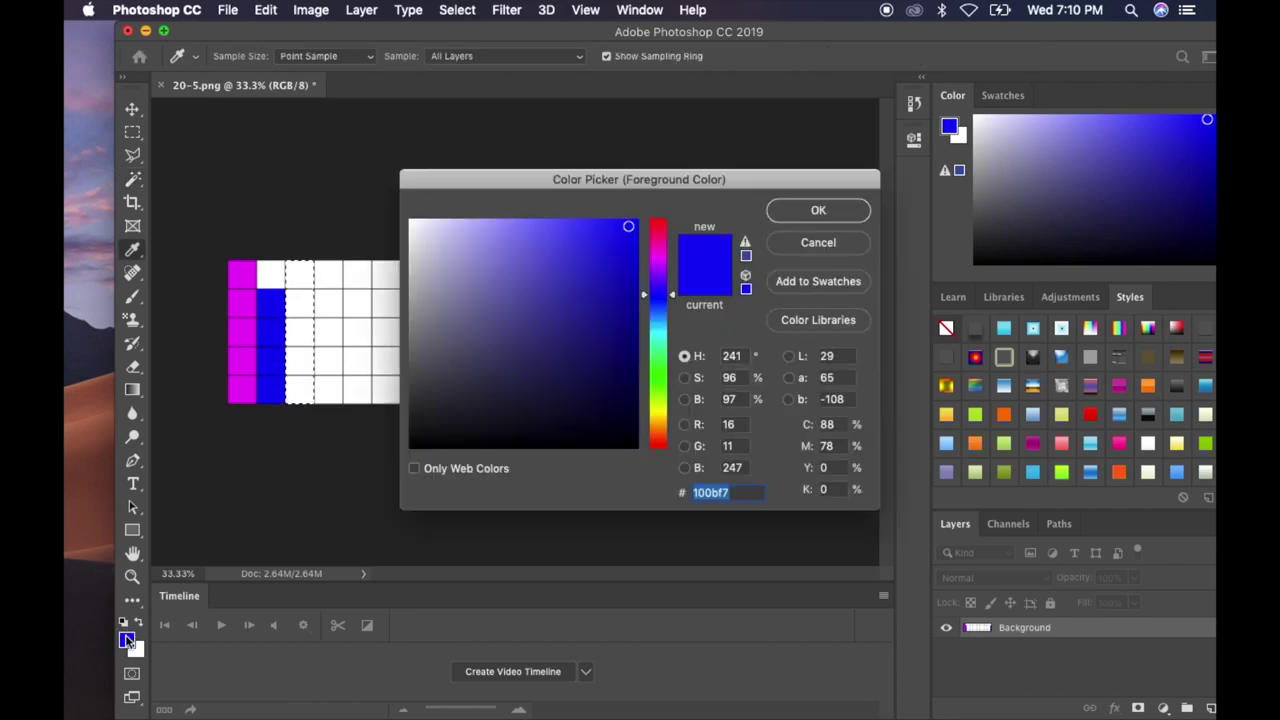
click(660, 326)
click(818, 211)
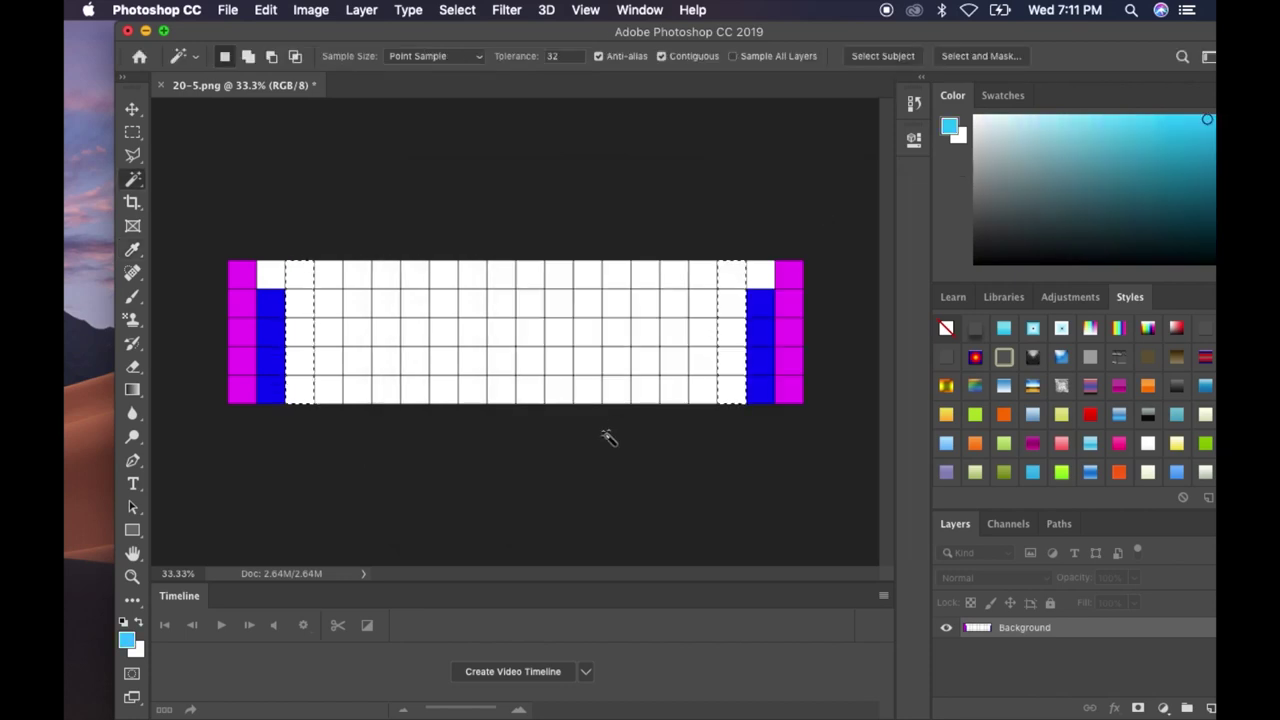
key(alt+BackSpace)
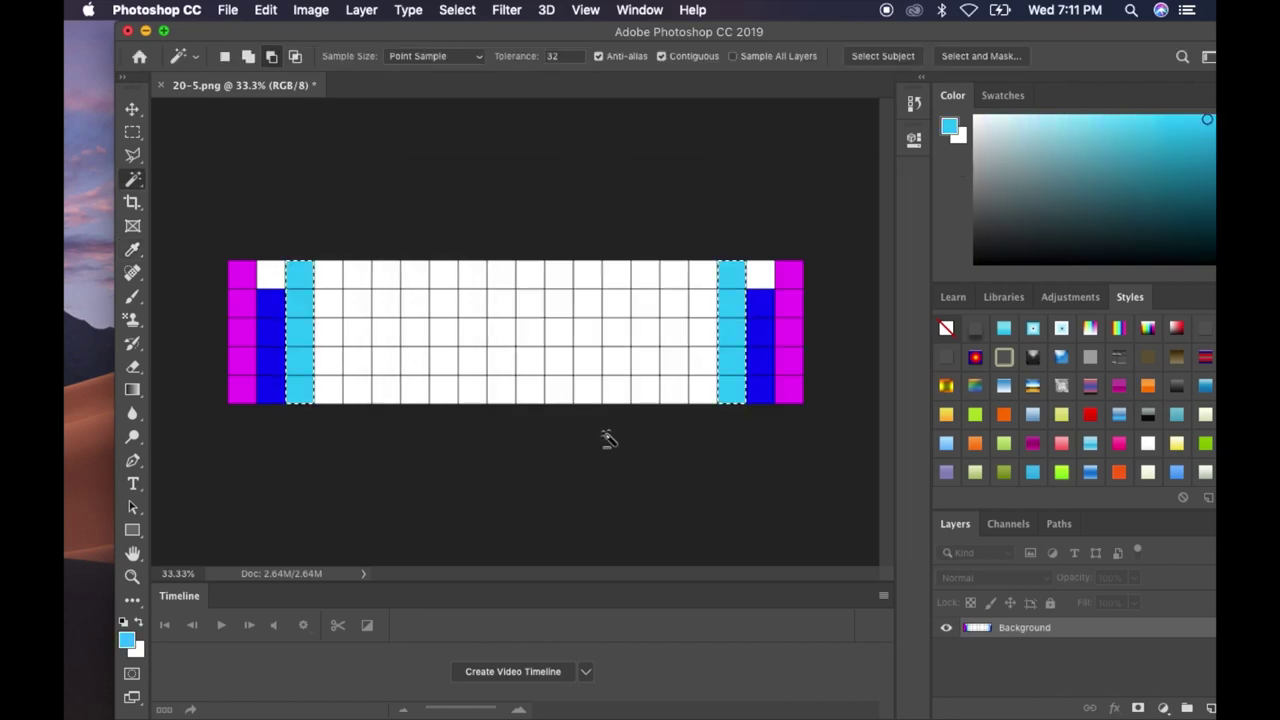
key(super+d)
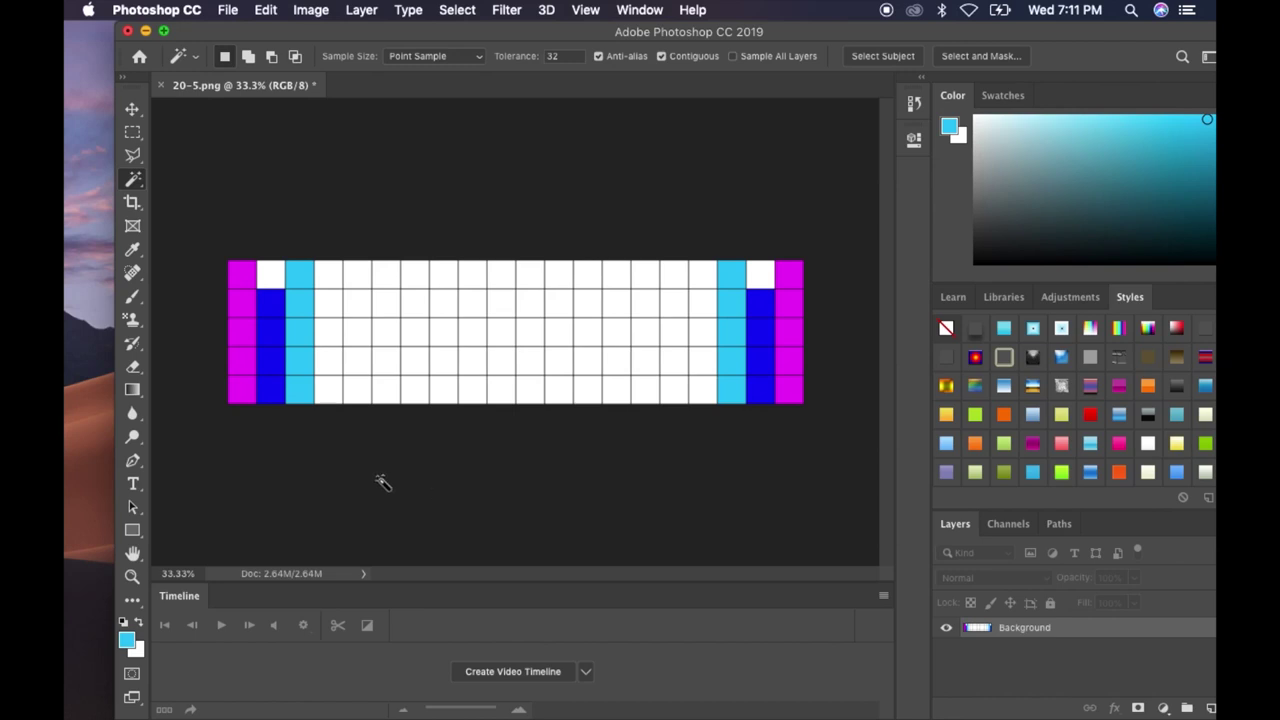
Select the lower four white cells of the fourth and fourth-to-last columns.
click(337, 311)
shift+click(338, 334)
shift+click(337, 362)
shift+click(334, 389)
shift+click(711, 306)
shift+click(709, 337)
shift+click(709, 371)
shift+click(707, 388)
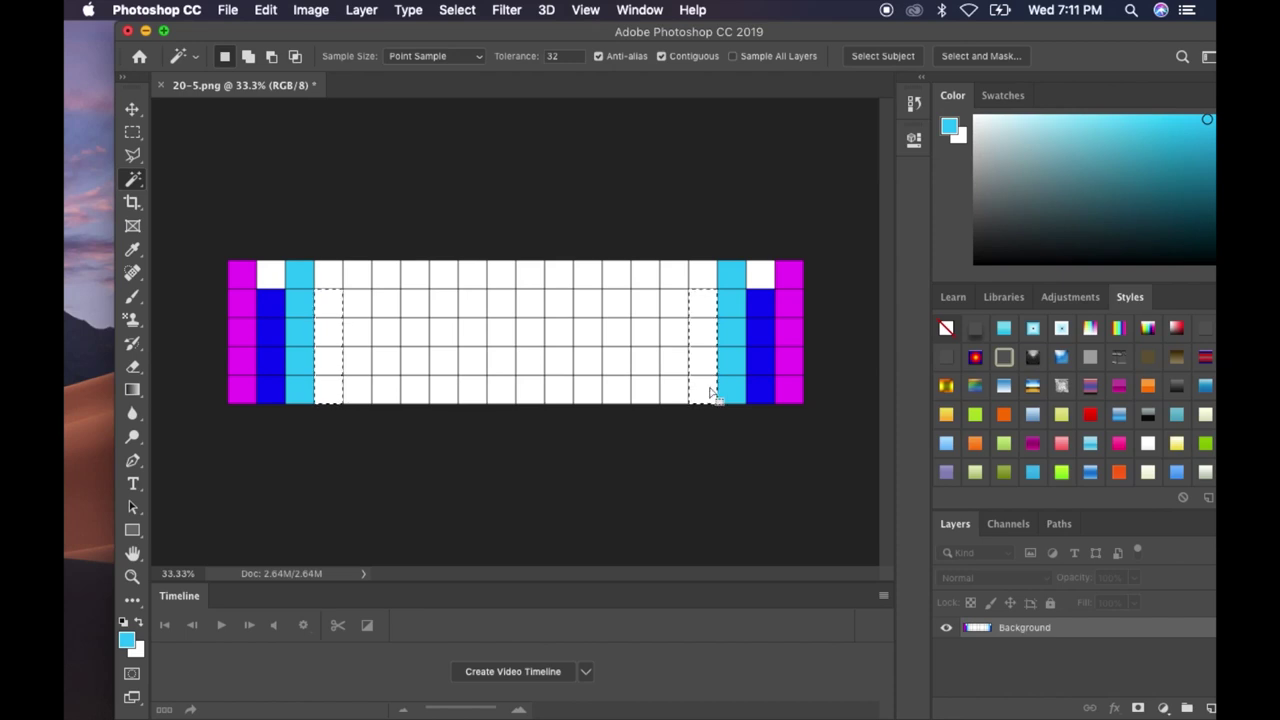
Fill the selected cells with bright green and clear the selection.
click(127, 642)
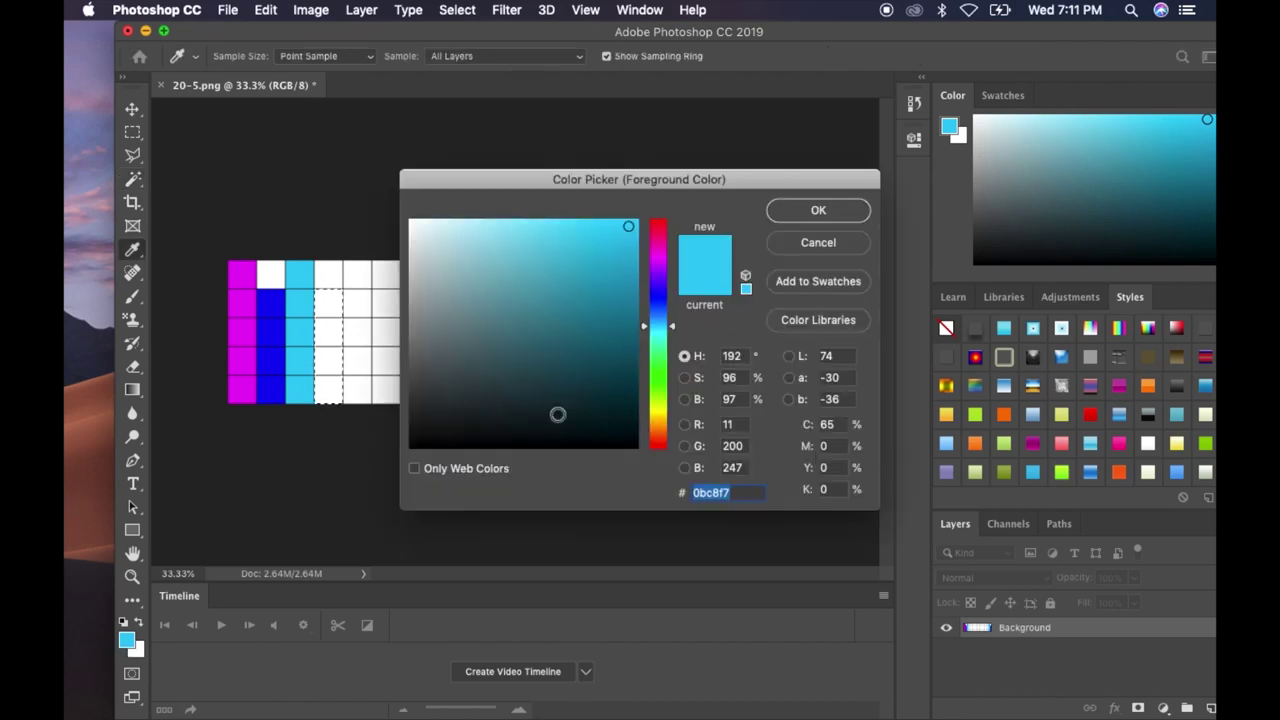
click(661, 360)
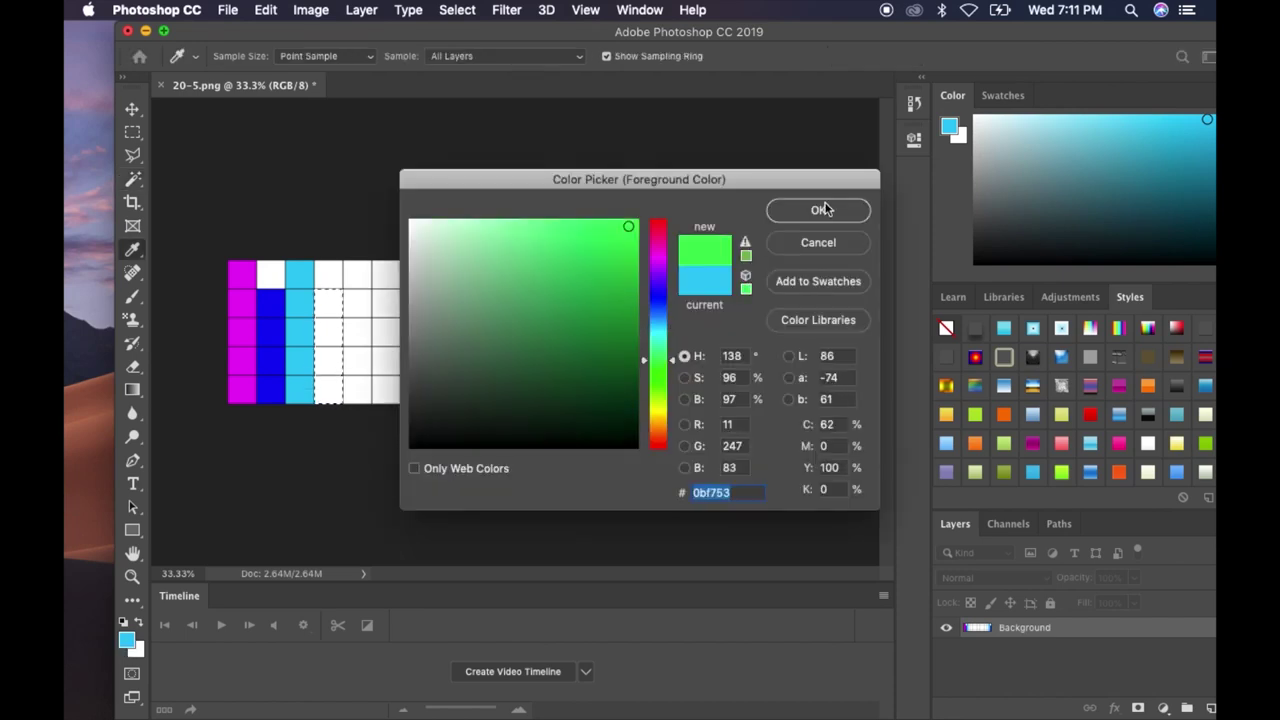
click(820, 209)
key(alt+BackSpace)
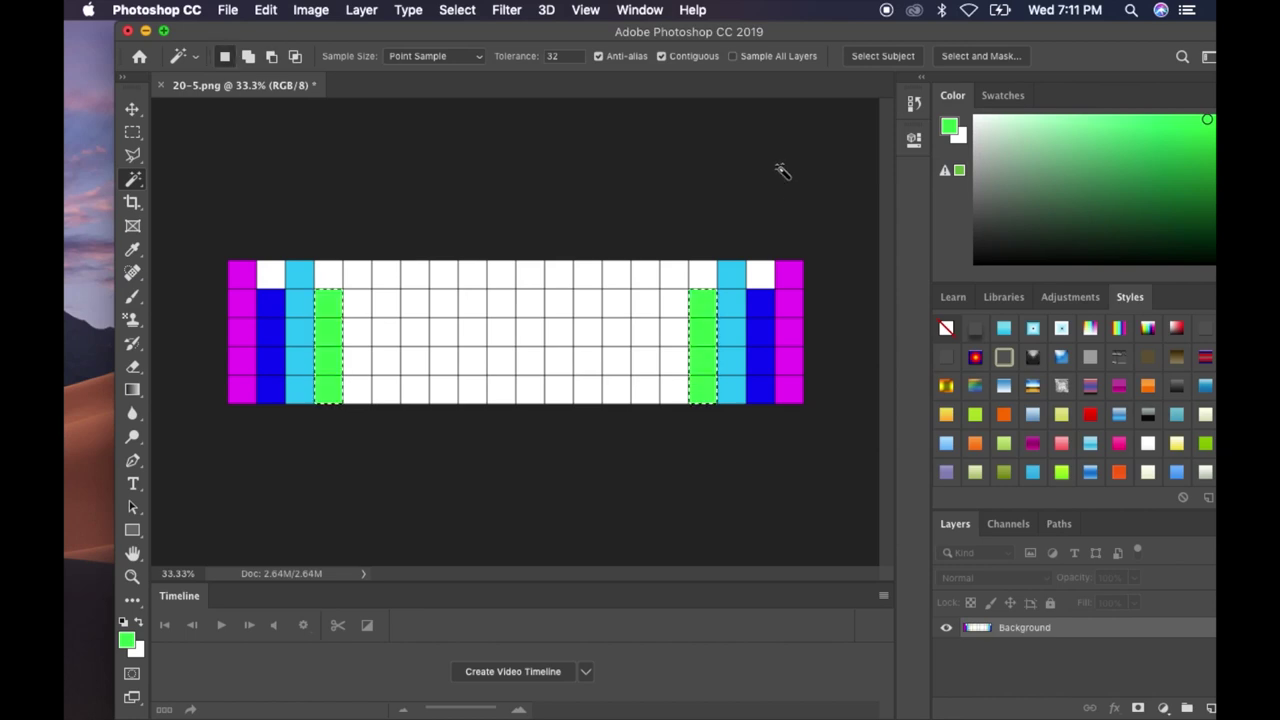
click(787, 178)
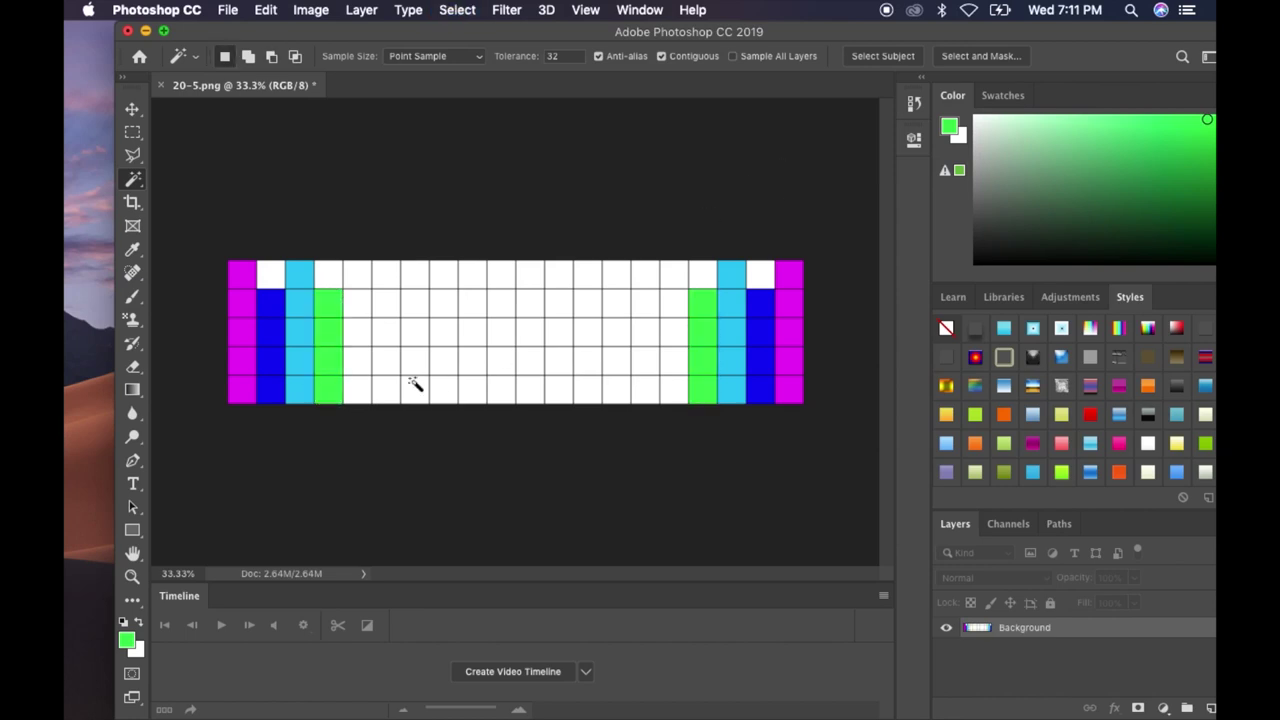
Begin selecting the interior's top-row white cells, then abandon and clear that selection.
click(358, 273)
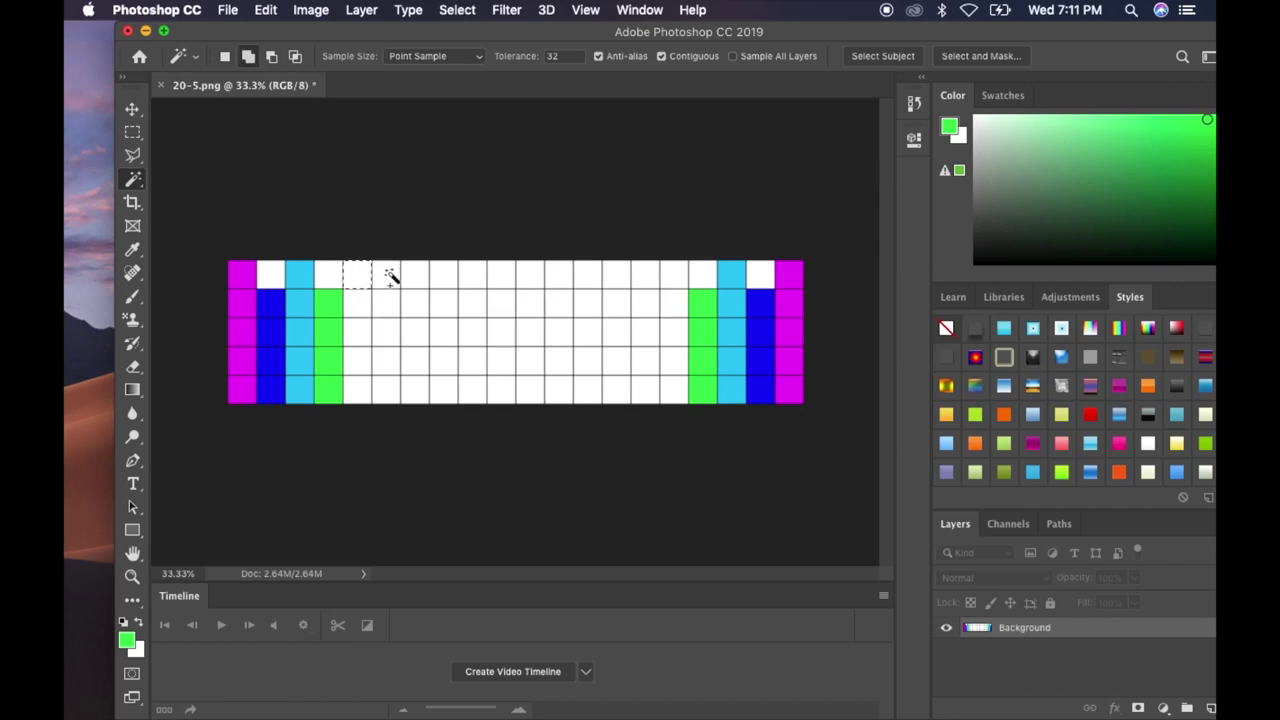
click(423, 281)
click(480, 280)
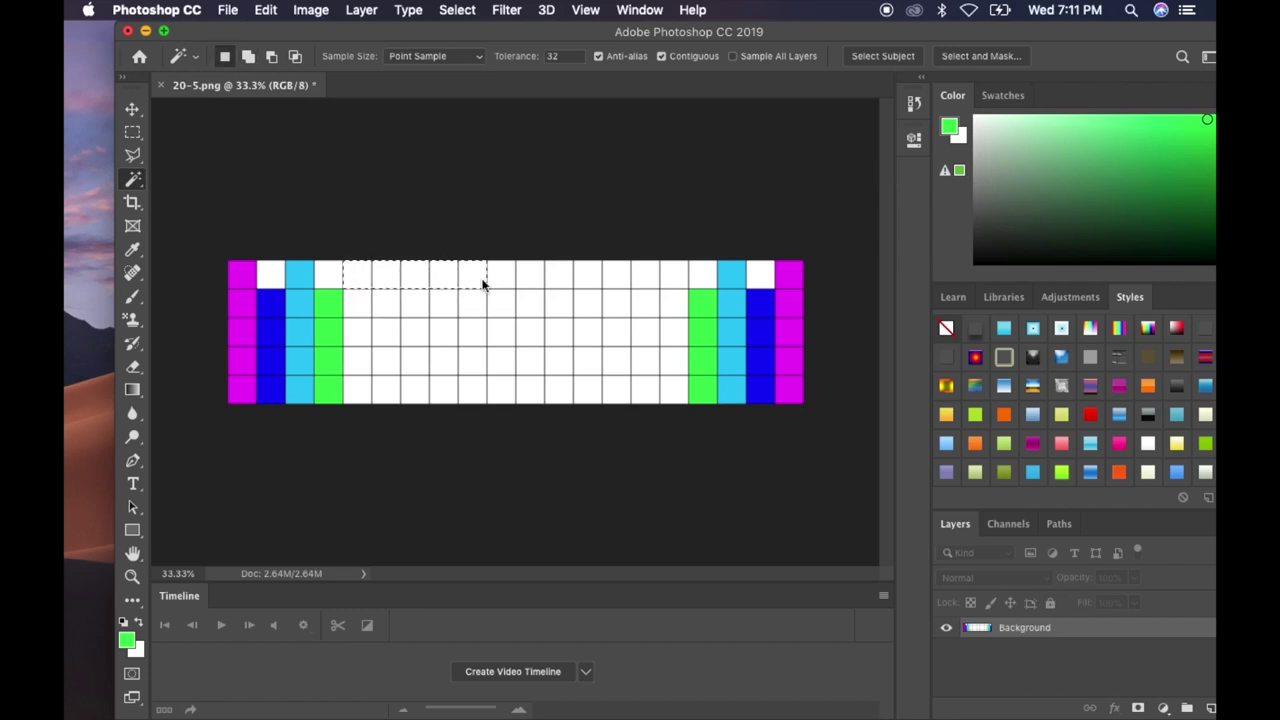
click(508, 280)
click(556, 282)
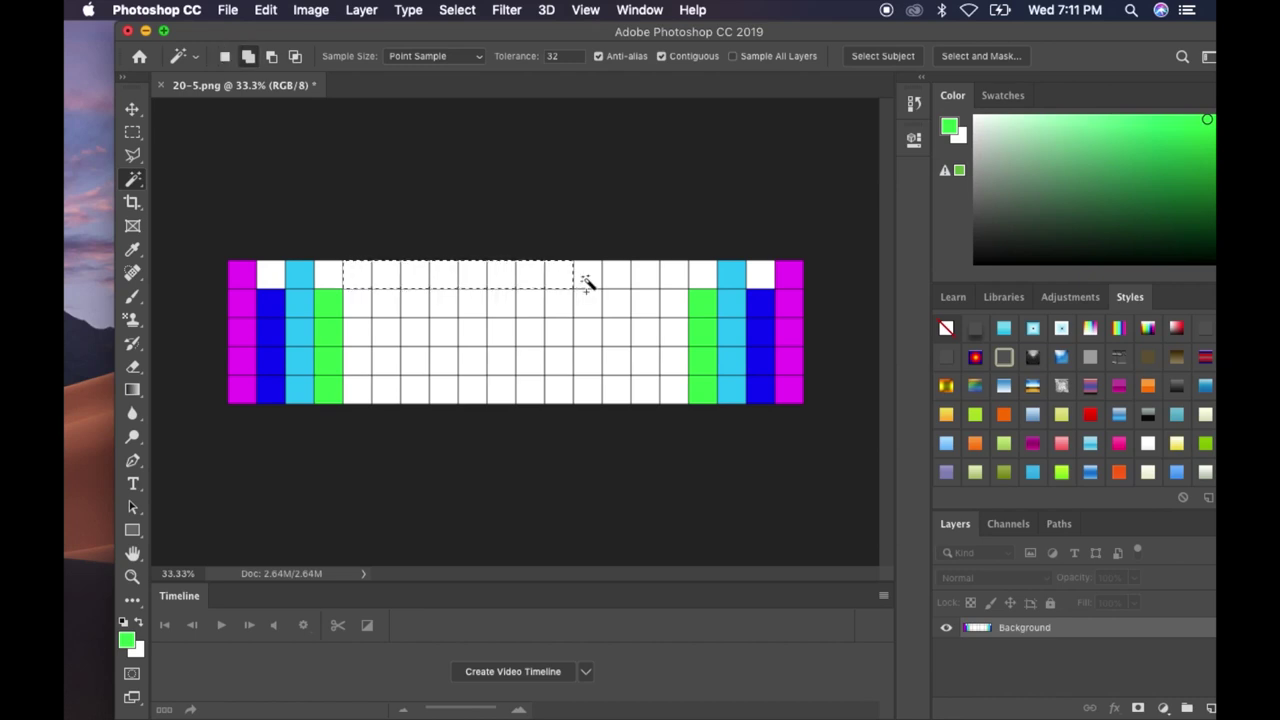
click(615, 282)
click(674, 278)
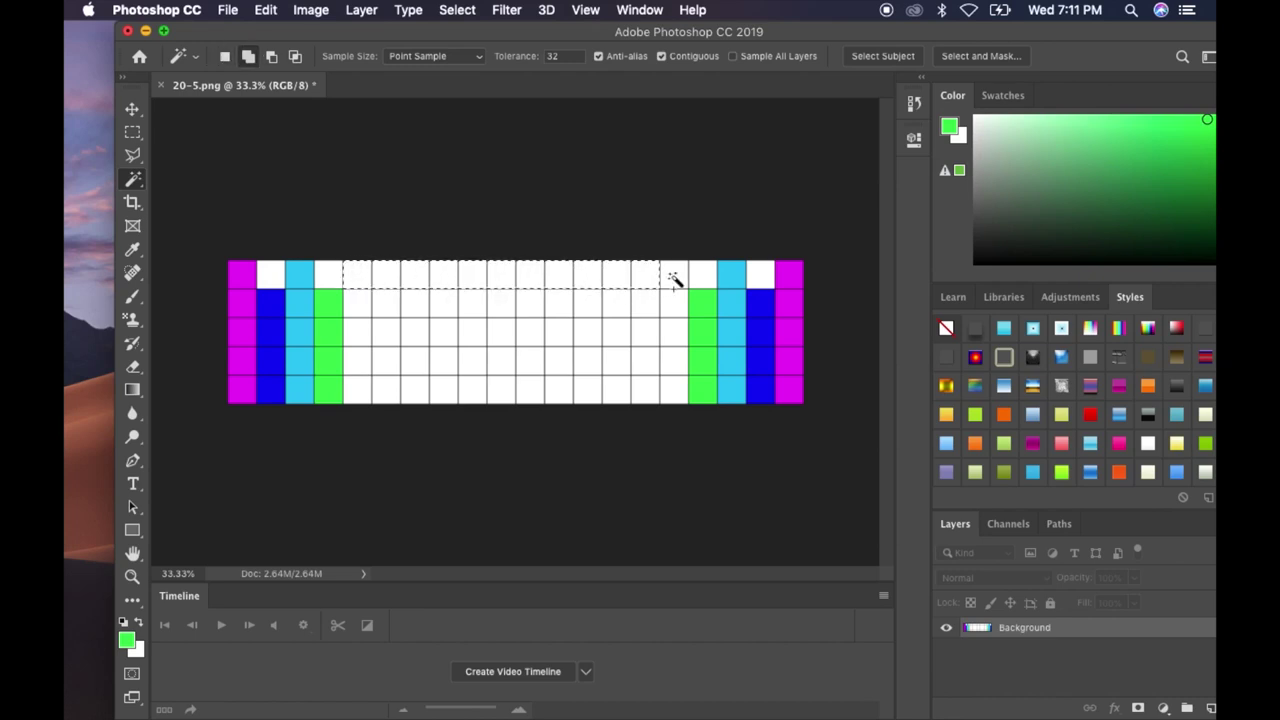
shift+click(672, 300)
shift+click(616, 309)
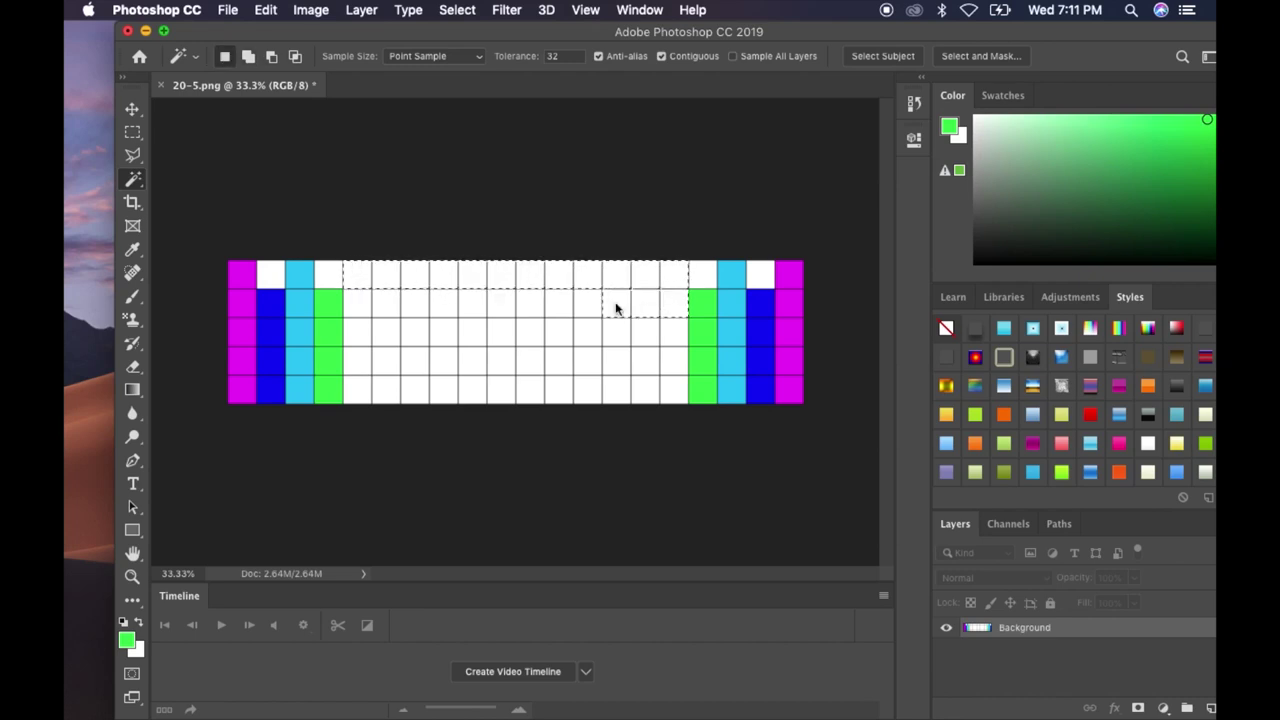
shift+click(562, 311)
shift+click(508, 311)
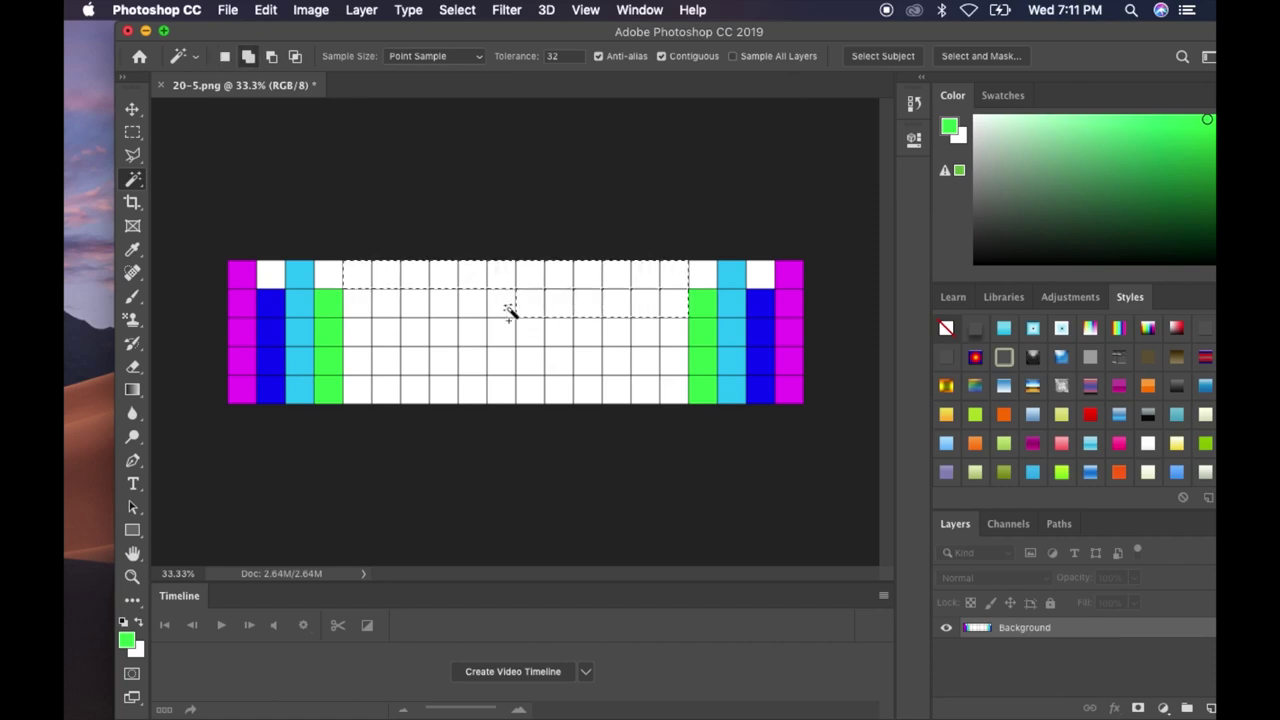
shift+click(480, 309)
shift+click(415, 308)
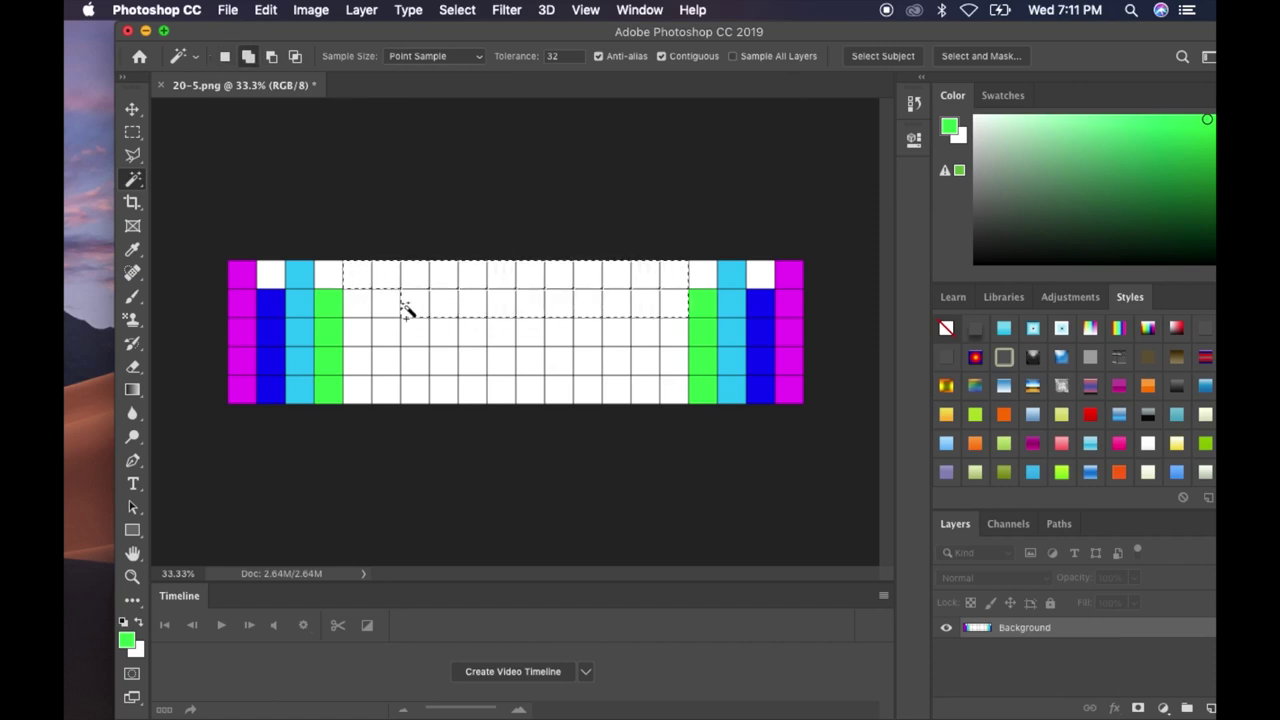
shift+click(363, 308)
shift+click(363, 334)
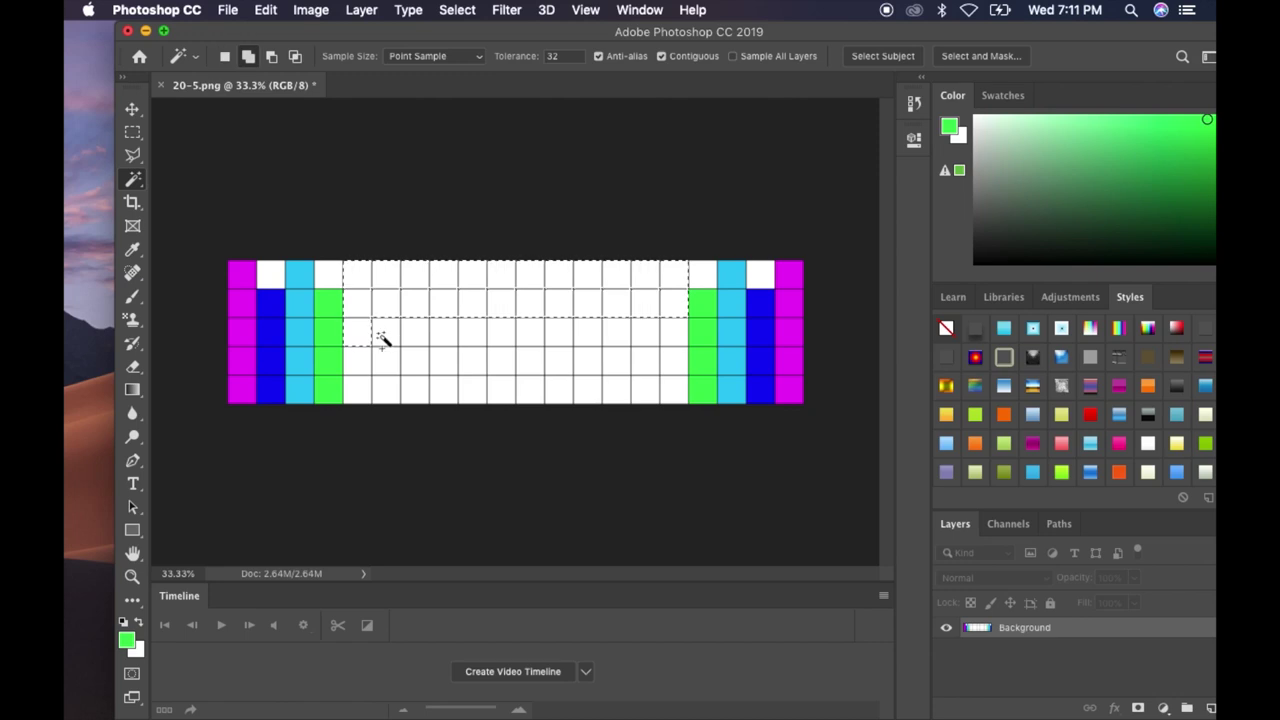
shift+click(412, 342)
key(super+shift+i)
click(543, 455)
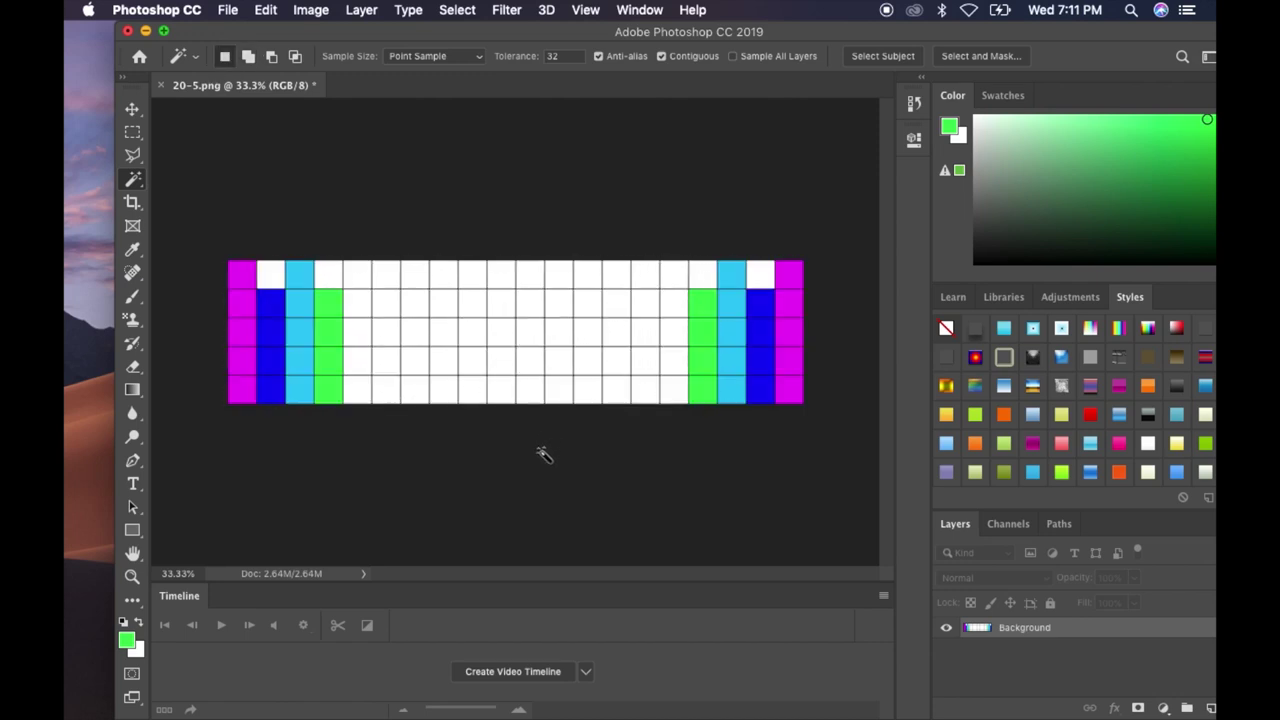
Reselect the white interior cells of the top two rows.
shift+click(414, 280)
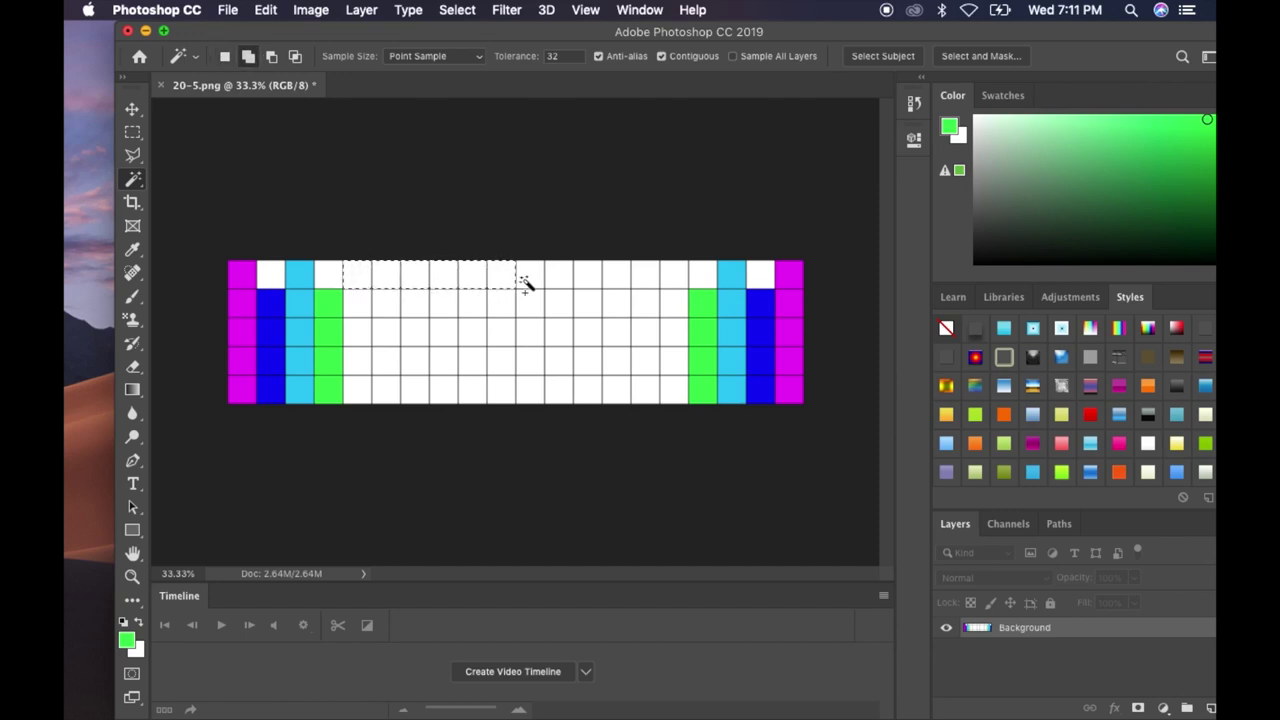
shift+click(563, 286)
shift+click(612, 280)
shift+click(674, 285)
shift+click(672, 309)
shift+click(625, 314)
shift+click(563, 309)
shift+click(508, 313)
shift+click(471, 308)
shift+click(420, 311)
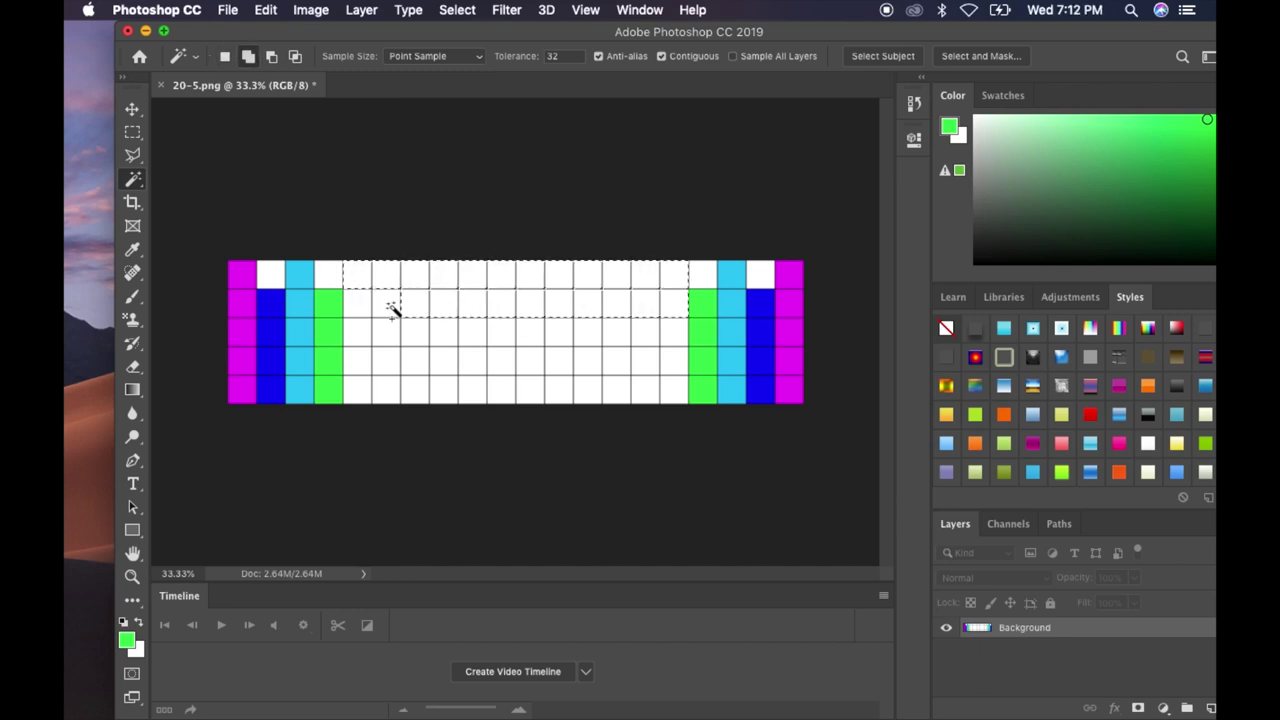
shift+click(363, 308)
shift+click(363, 334)
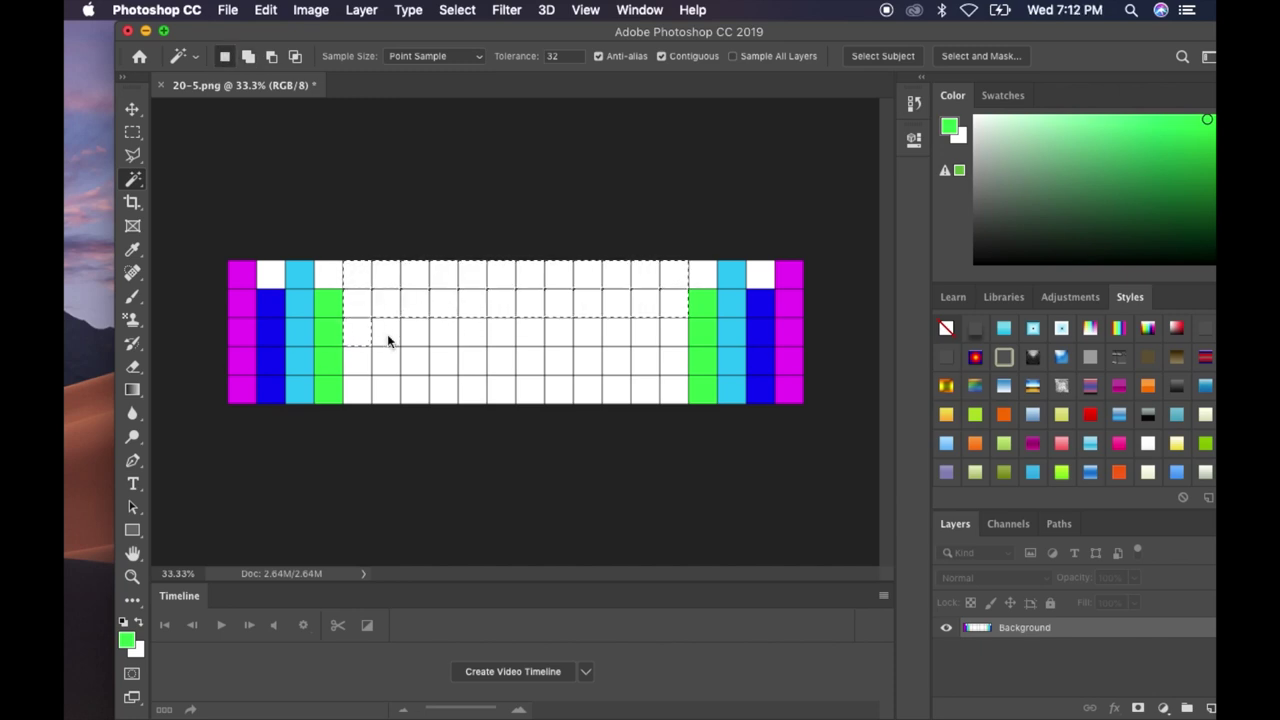
Add the third and fourth rows' white interior cells to the selection.
shift+click(447, 340)
shift+click(468, 340)
shift+click(529, 341)
shift+click(590, 340)
shift+click(618, 341)
shift+click(671, 343)
shift+click(674, 358)
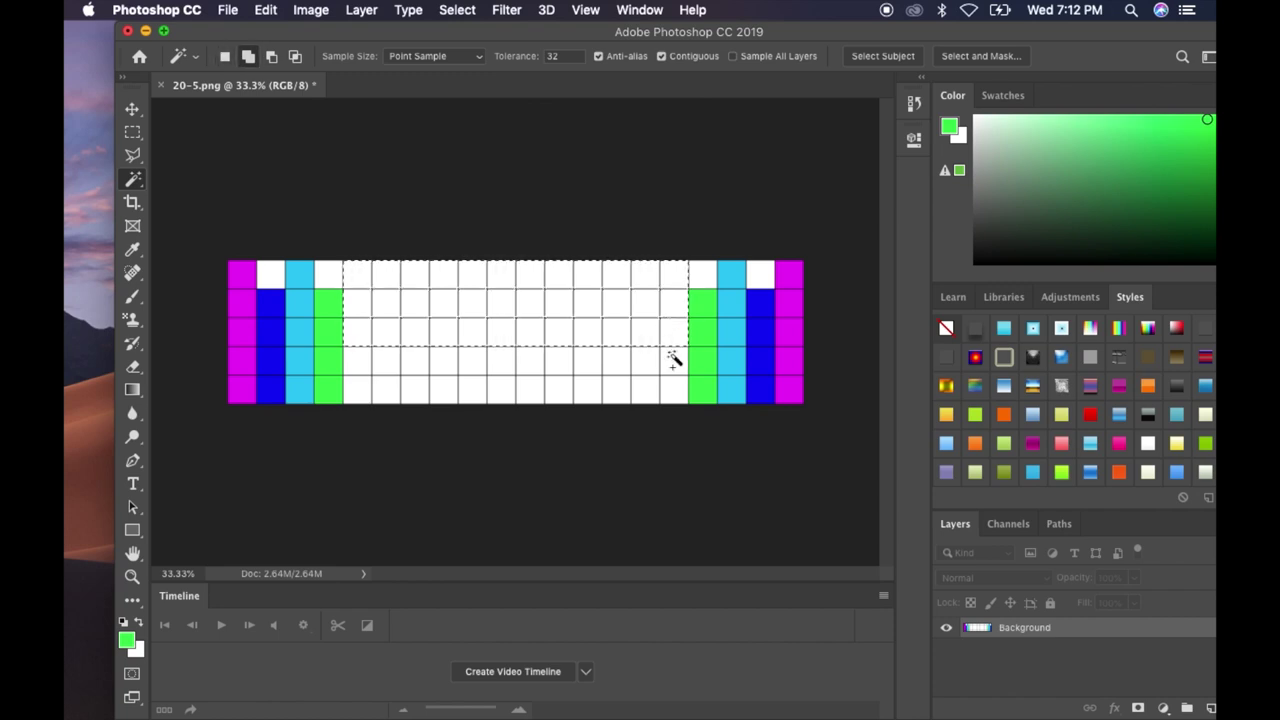
shift+click(615, 368)
shift+click(563, 364)
shift+click(503, 368)
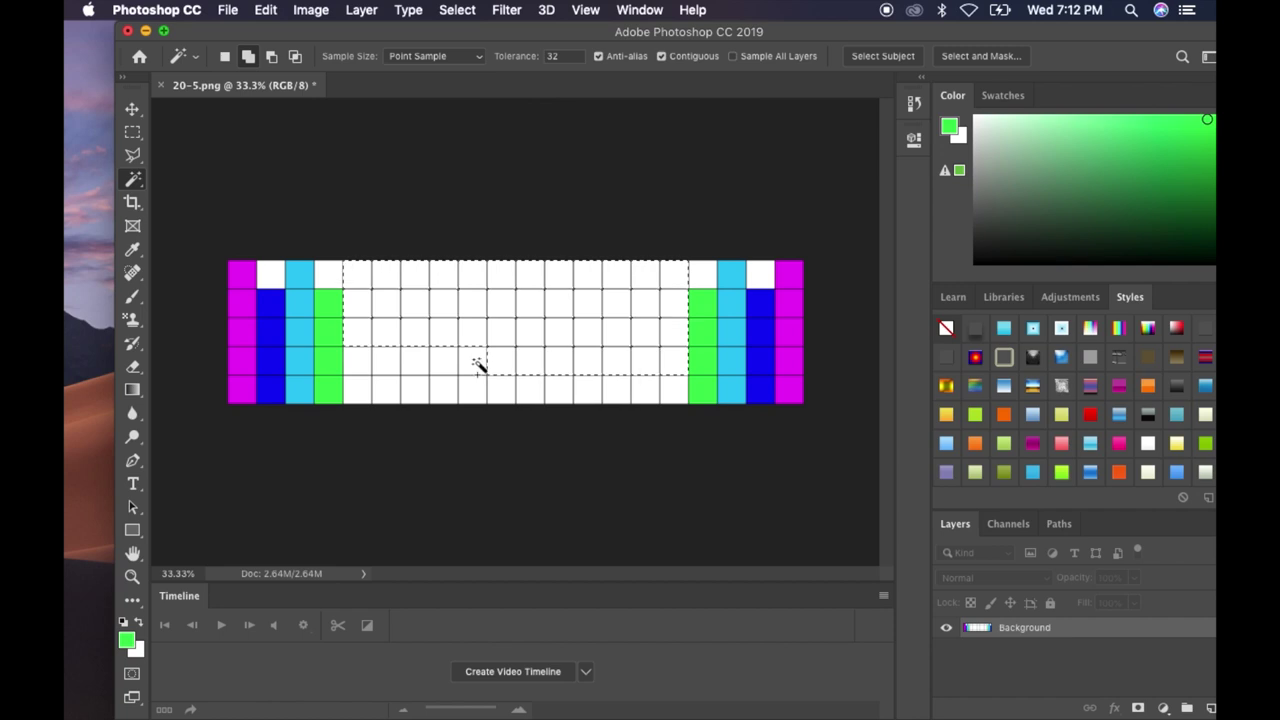
shift+click(449, 367)
shift+click(391, 363)
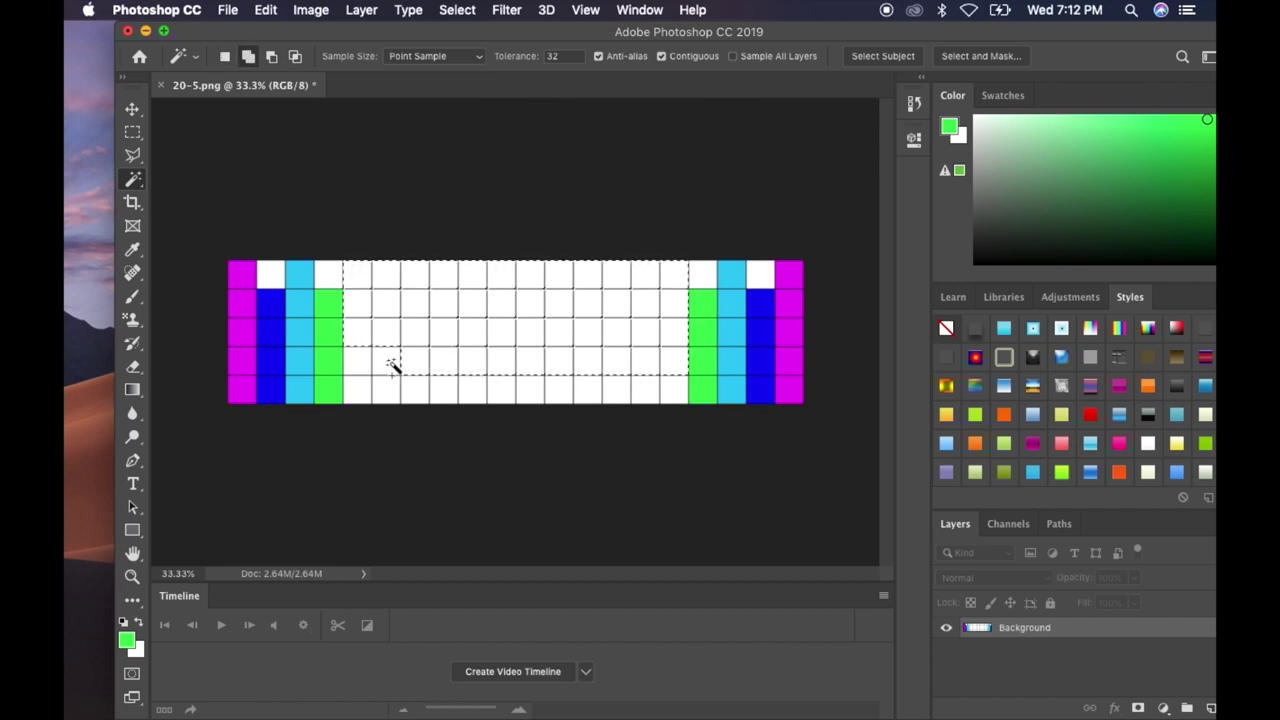
shift+click(363, 366)
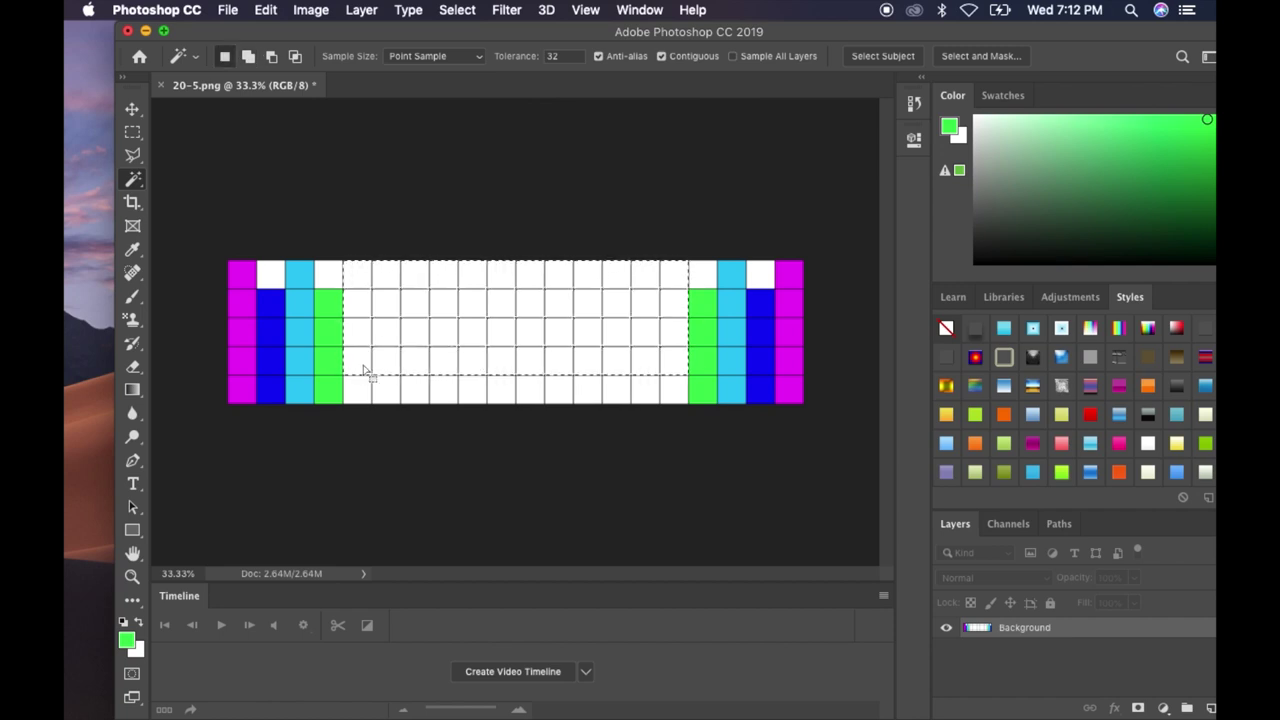
Fill the selected four rows with yellow-green and deselect.
click(127, 641)
click(663, 408)
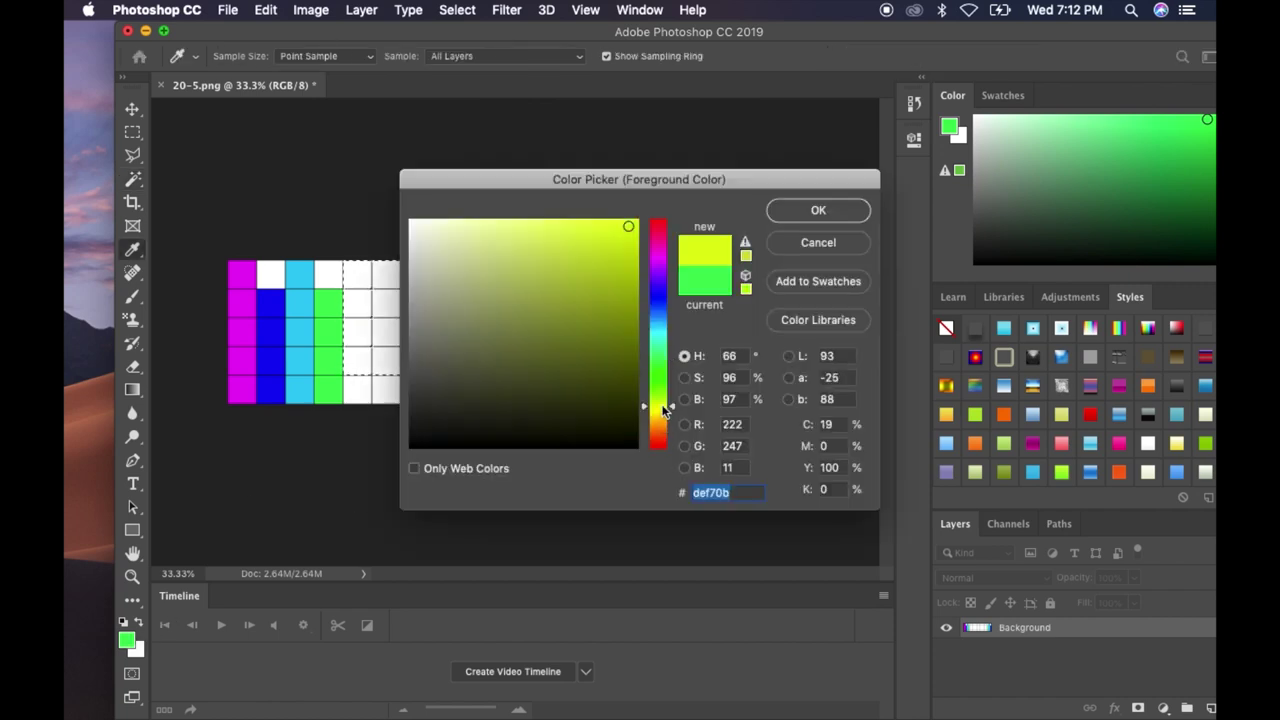
click(821, 211)
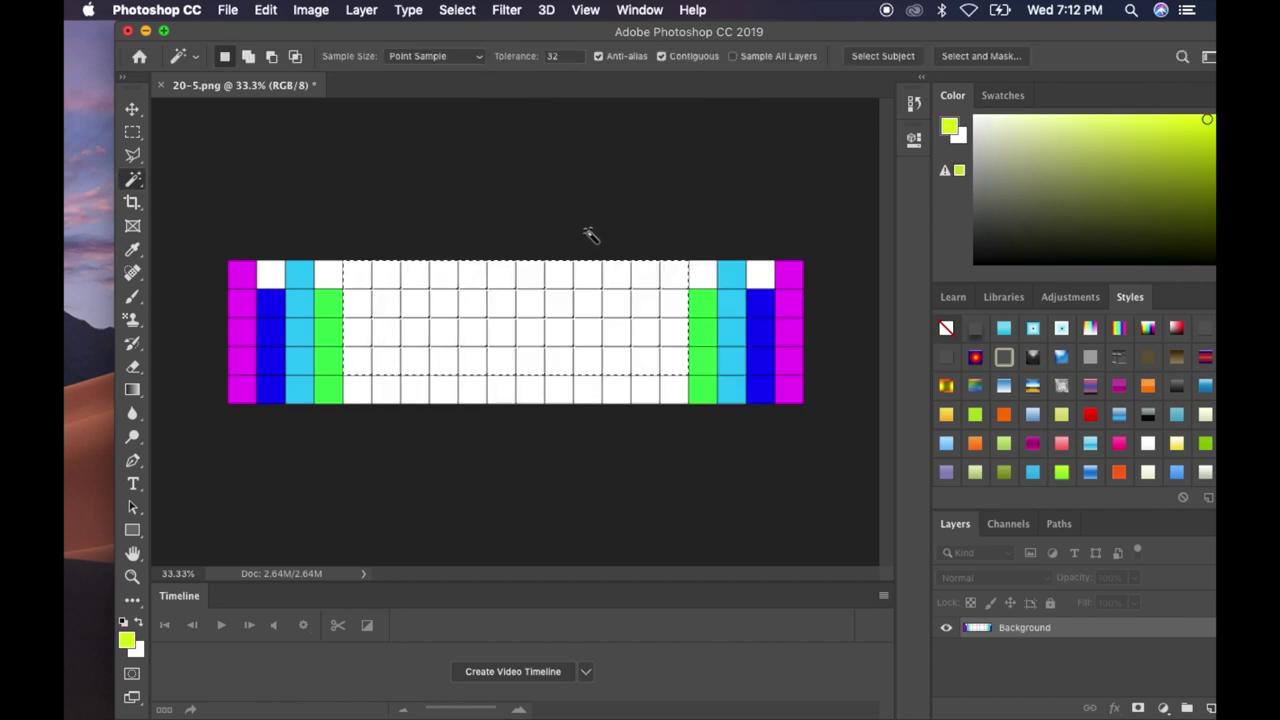
key(alt+BackSpace)
key(ctrl+d)
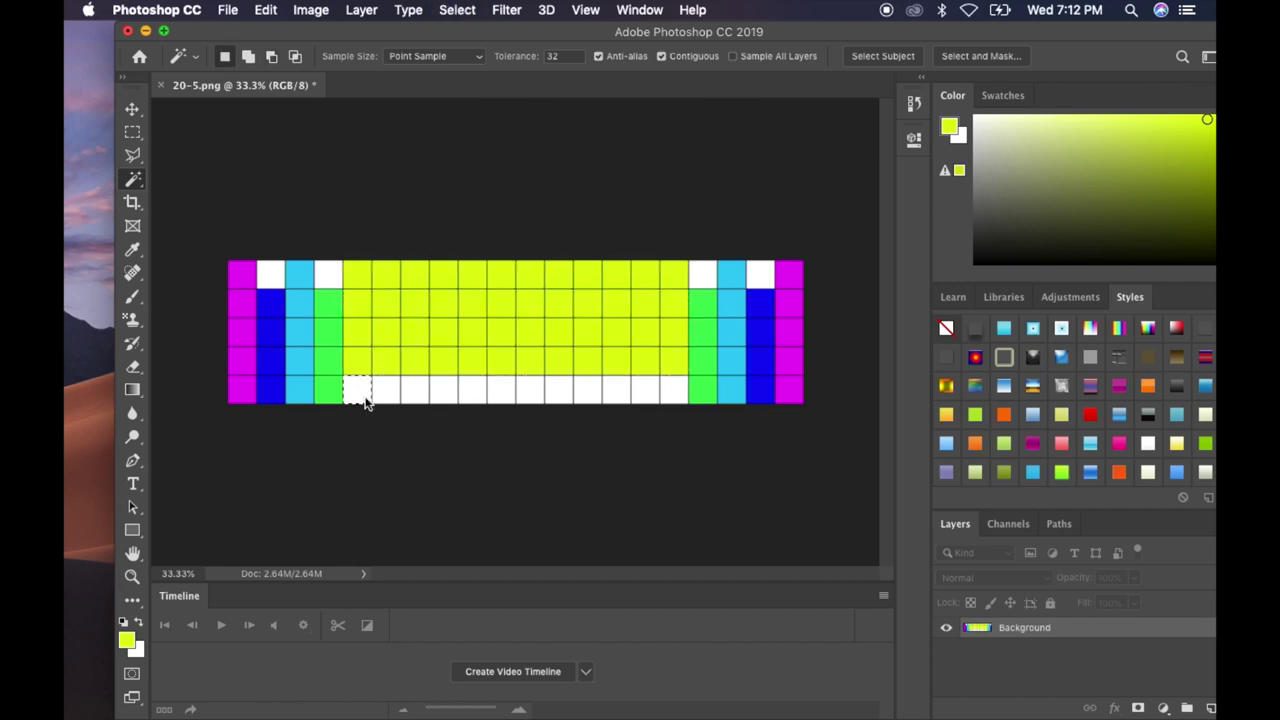
Select all remaining white cells along the bottom interior row.
shift+click(390, 398)
shift+click(414, 397)
shift+click(445, 397)
shift+click(474, 394)
shift+click(530, 395)
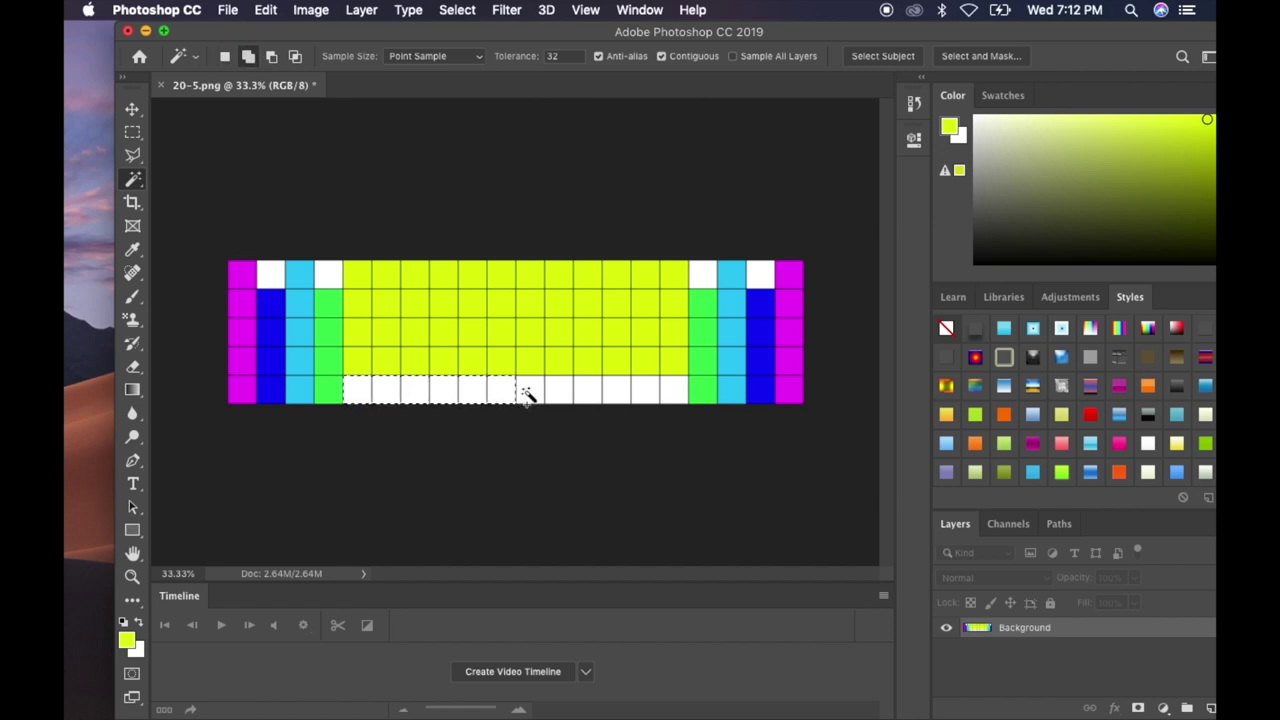
shift+click(560, 395)
shift+click(605, 394)
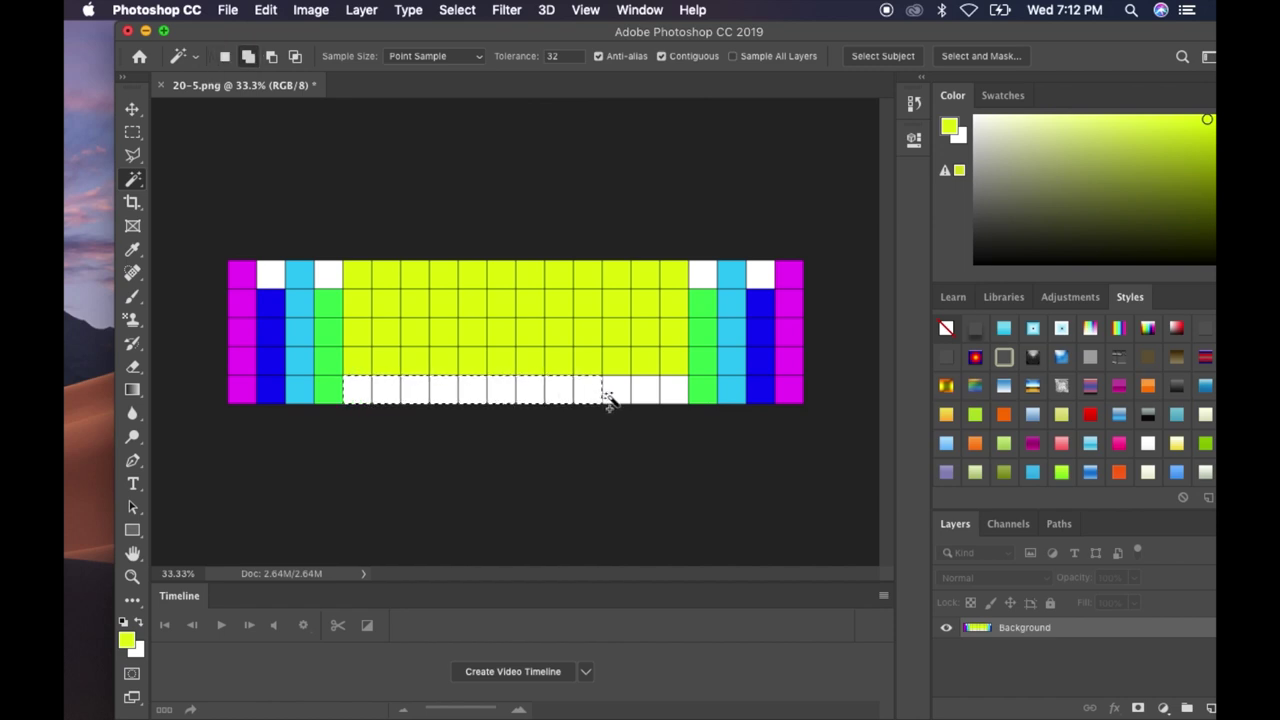
shift+click(645, 393)
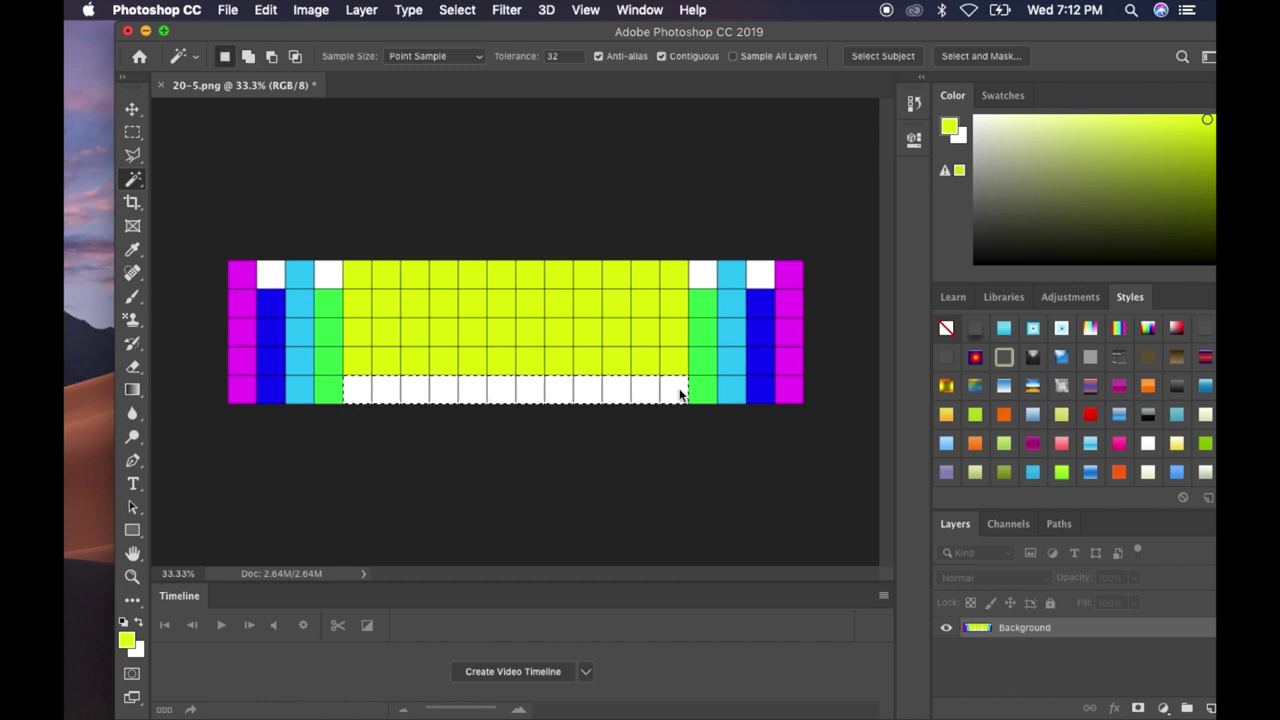
Fill the selected bottom row with solid blue.
click(128, 644)
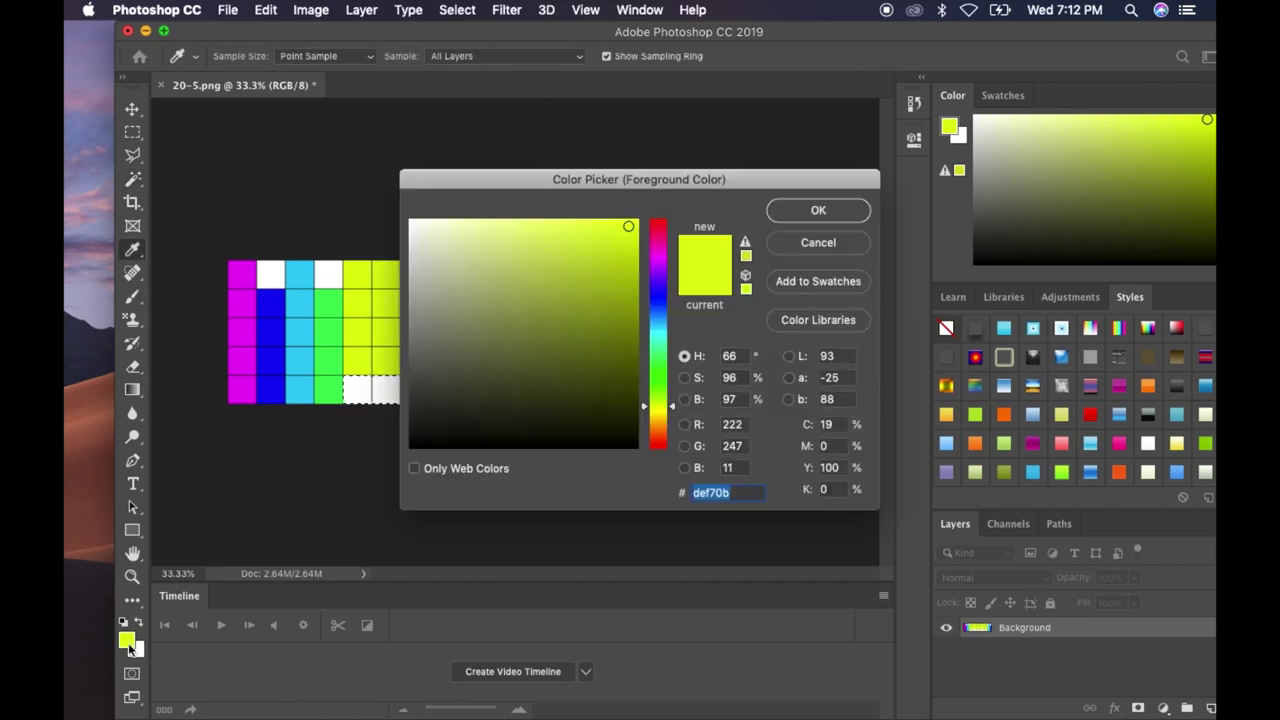
click(660, 293)
click(798, 217)
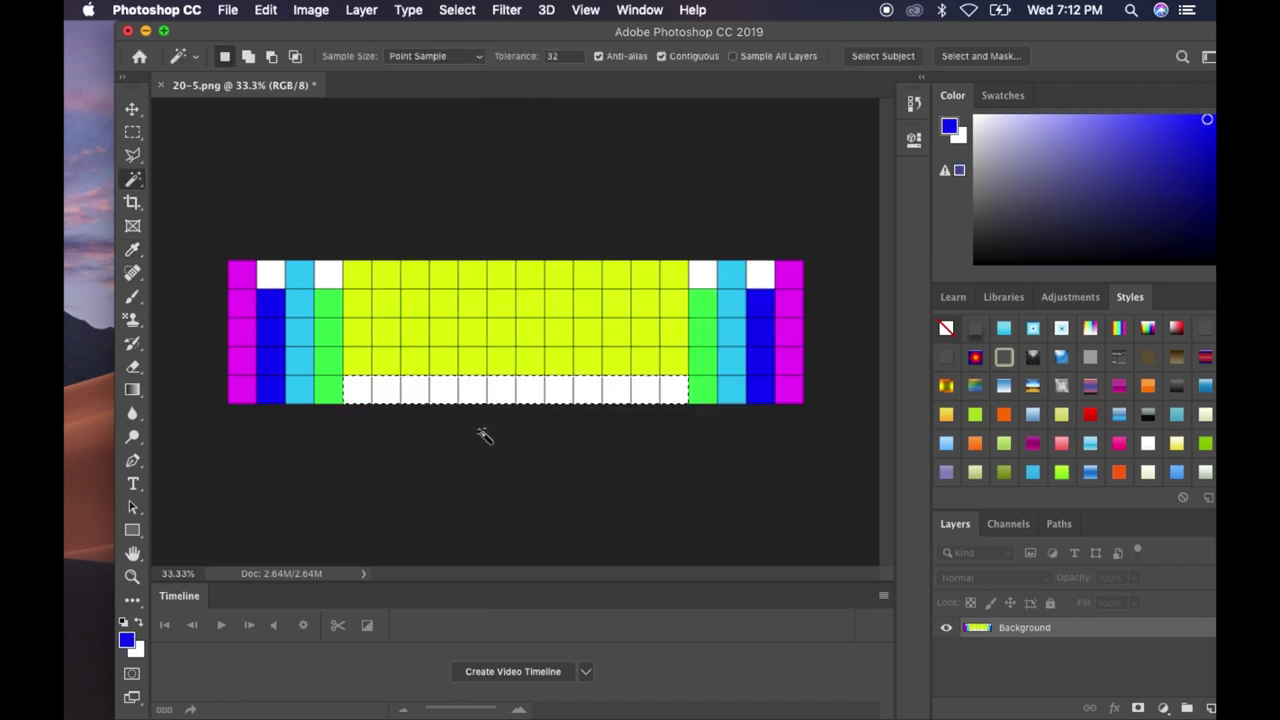
key(alt+BackSpace)
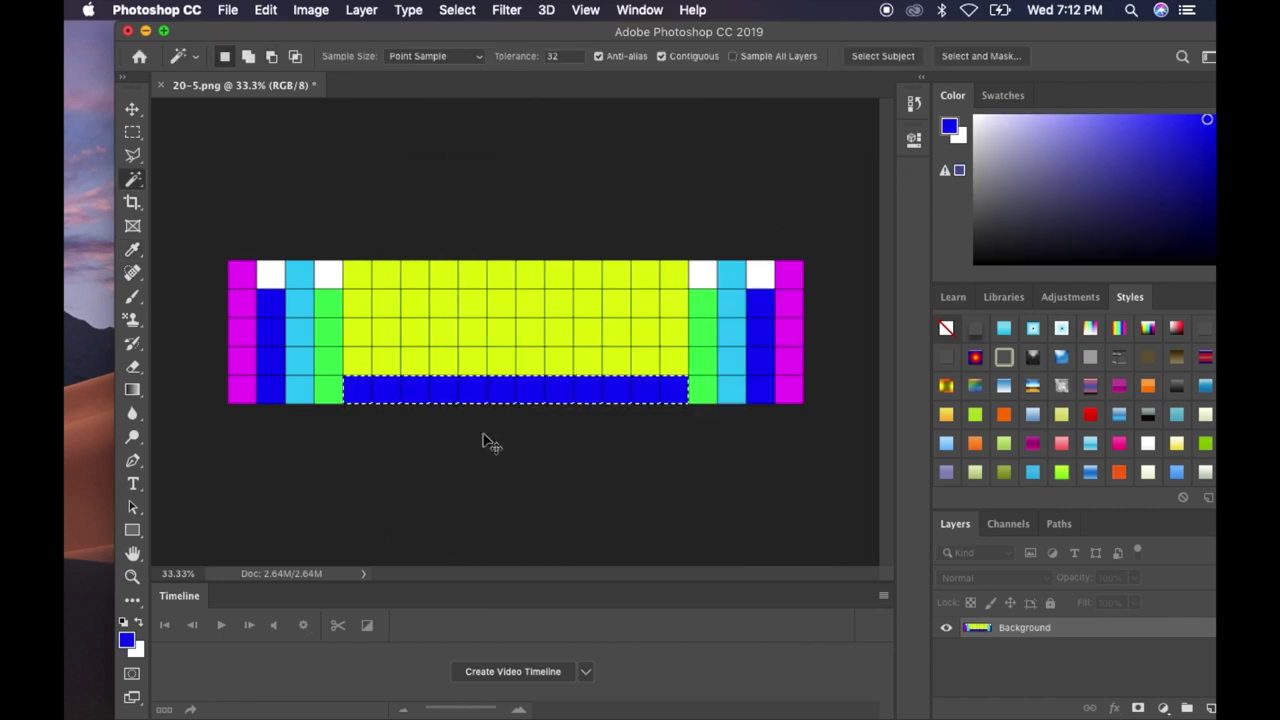
Save the image as PNG over the existing 20-5.png, accepting the PNG options.
click(230, 12)
click(250, 196)
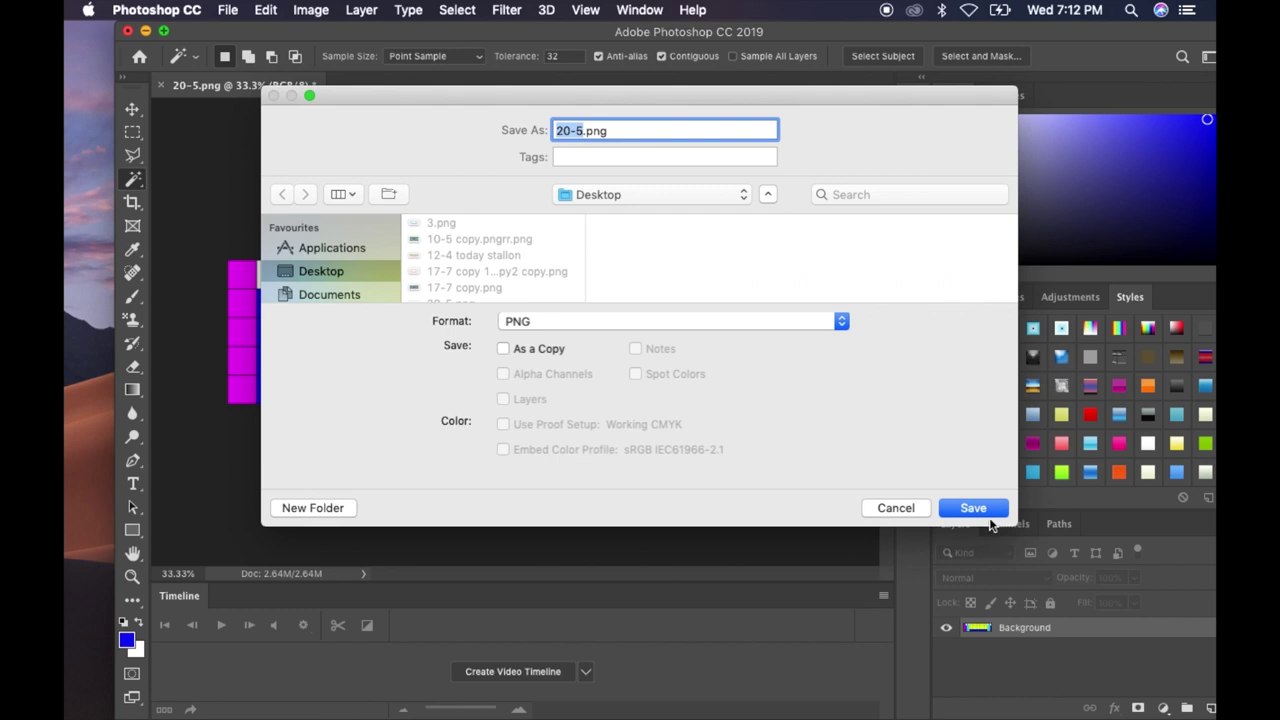
click(975, 510)
click(770, 214)
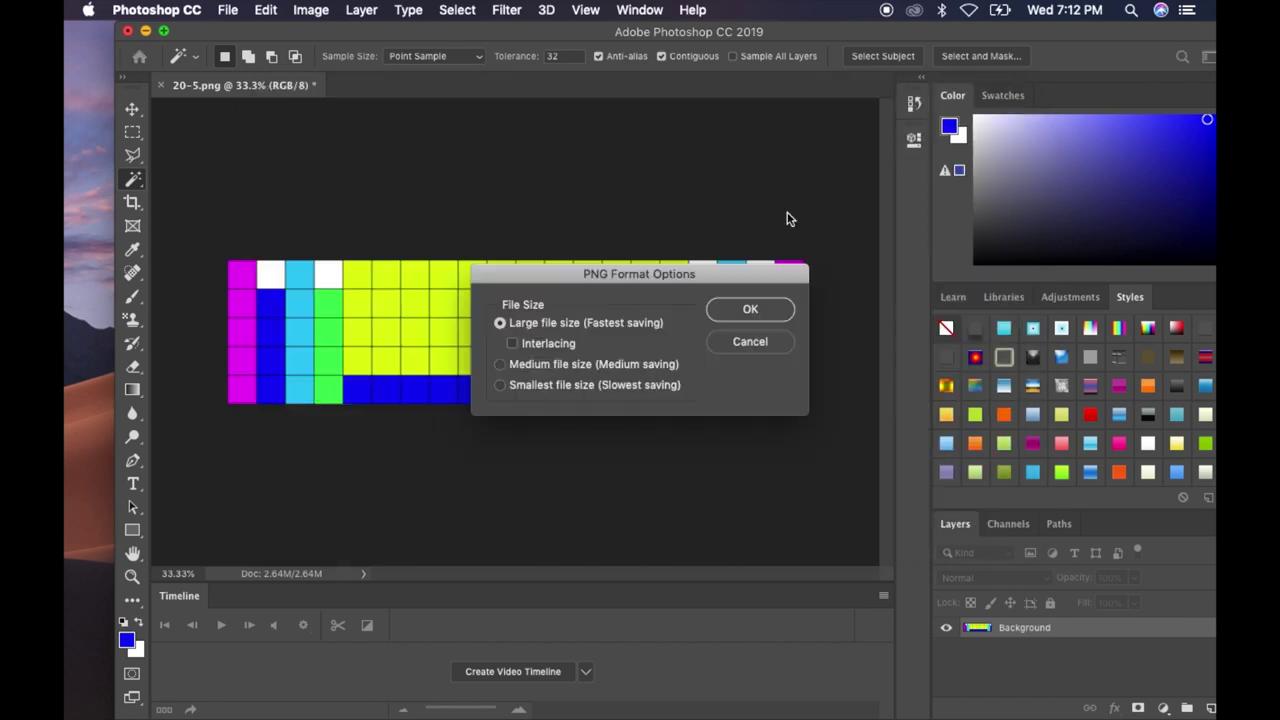
click(727, 312)
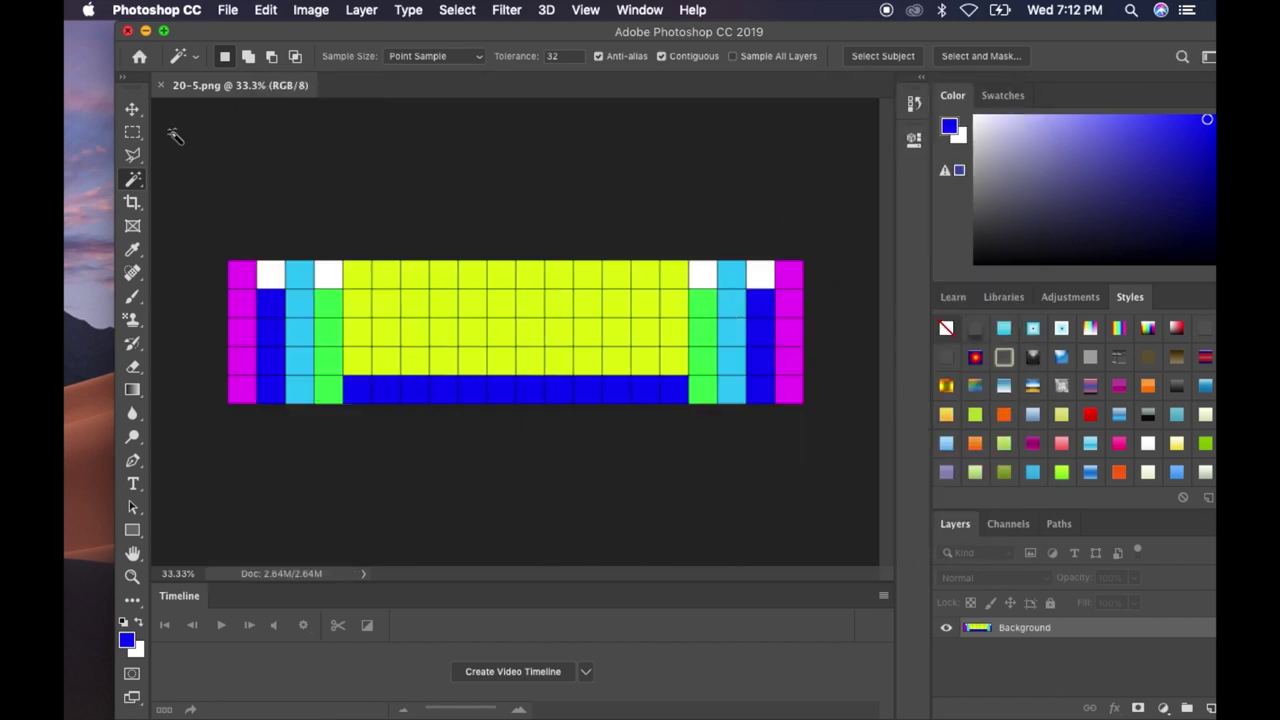
Close the document and reopen 20-5.png from the Desktop.
click(160, 86)
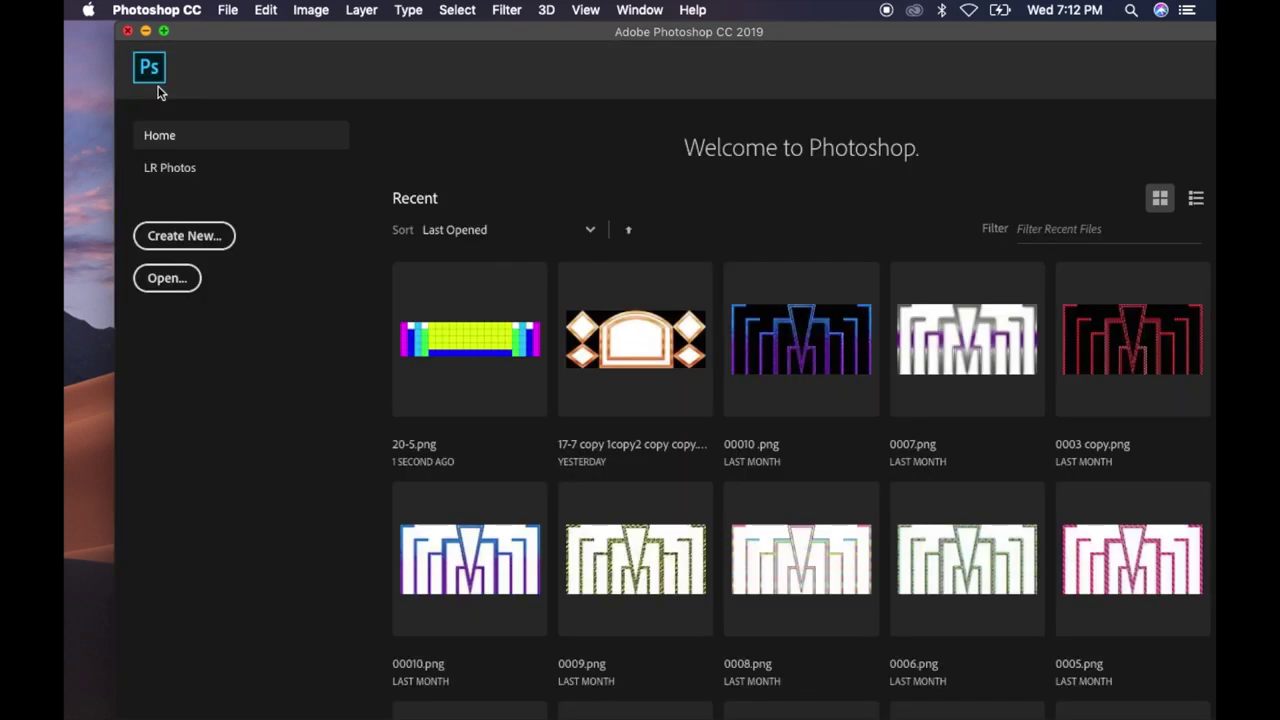
click(166, 281)
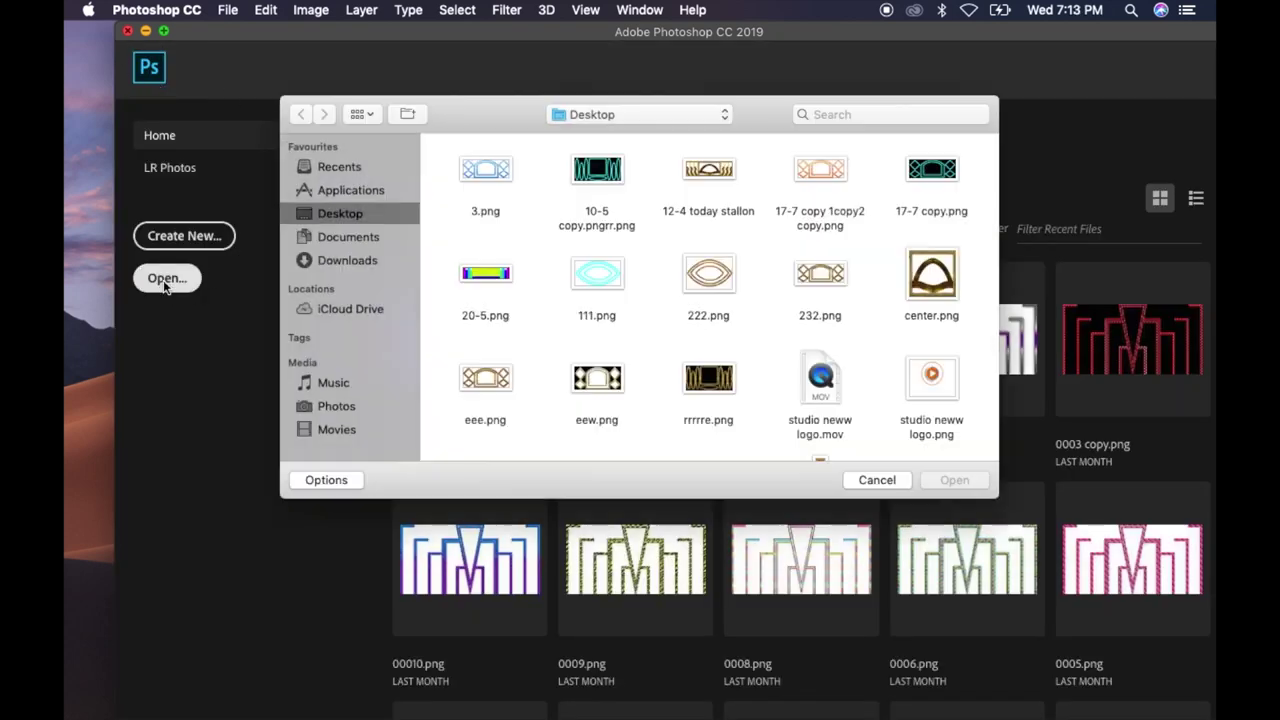
click(503, 282)
click(946, 472)
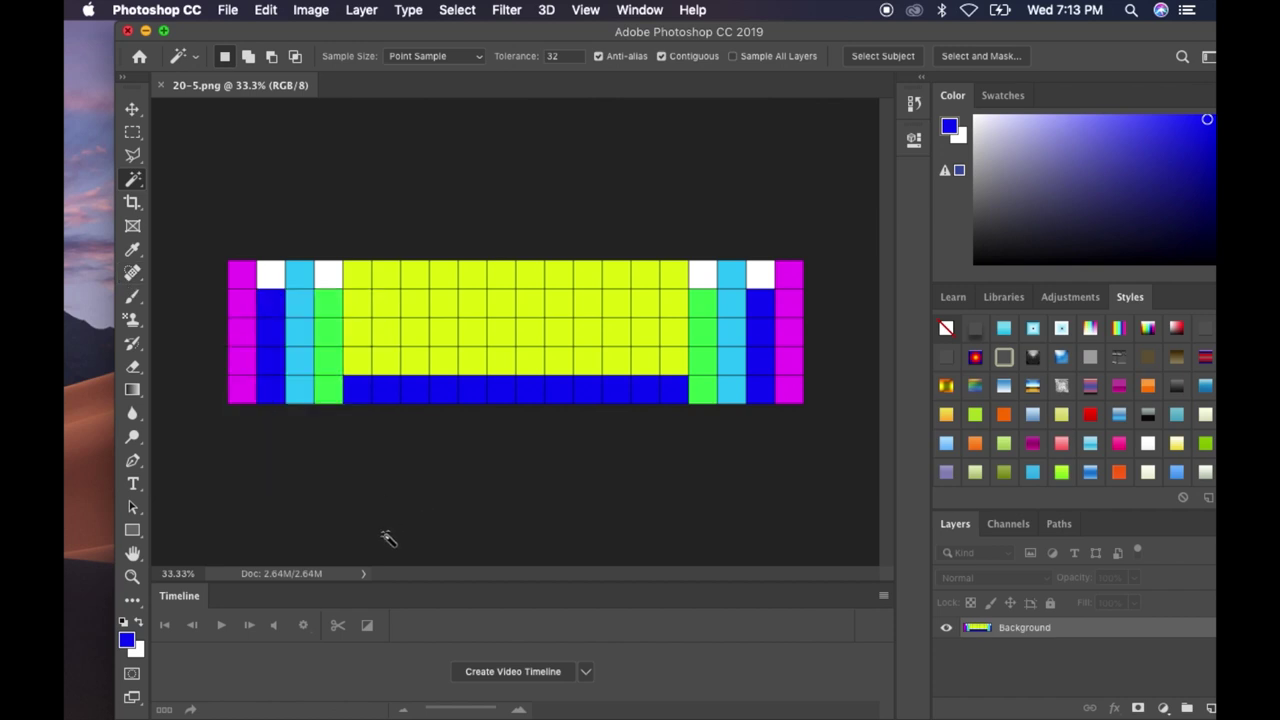
Switch to the standard Pen Tool for drawing shapes and zoom in on the grid.
click(134, 462)
right_click(134, 462)
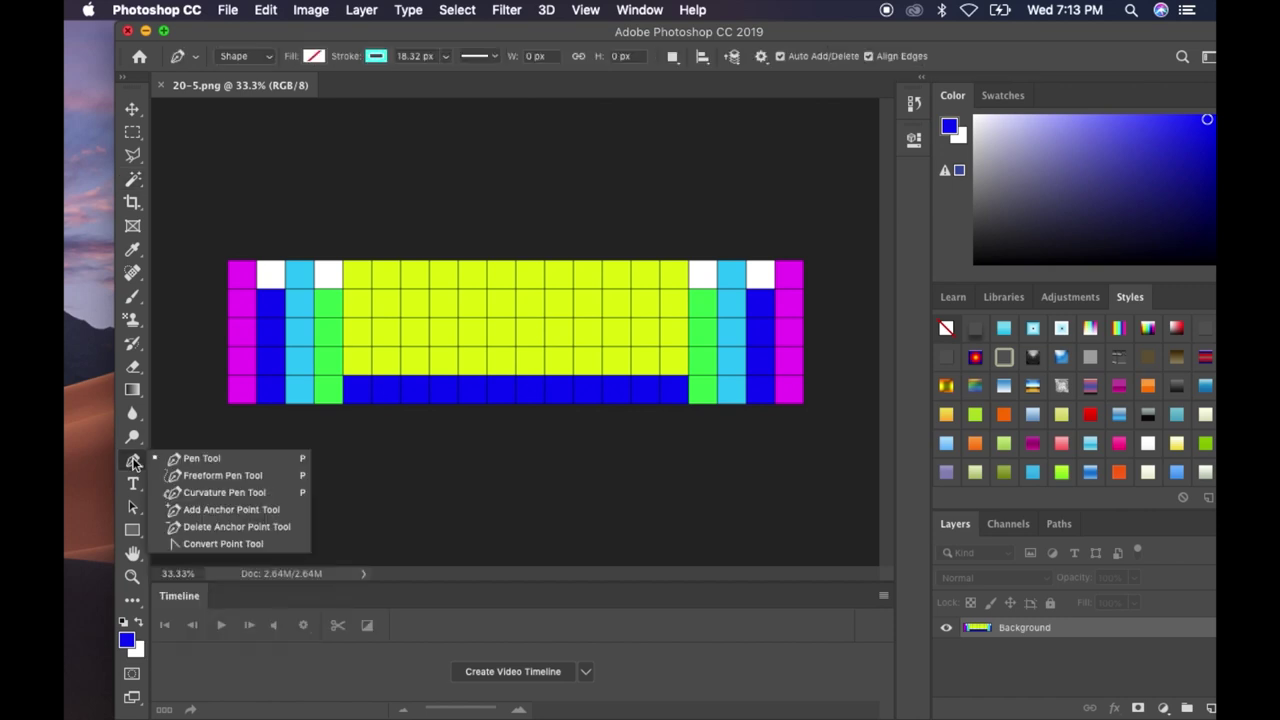
click(190, 462)
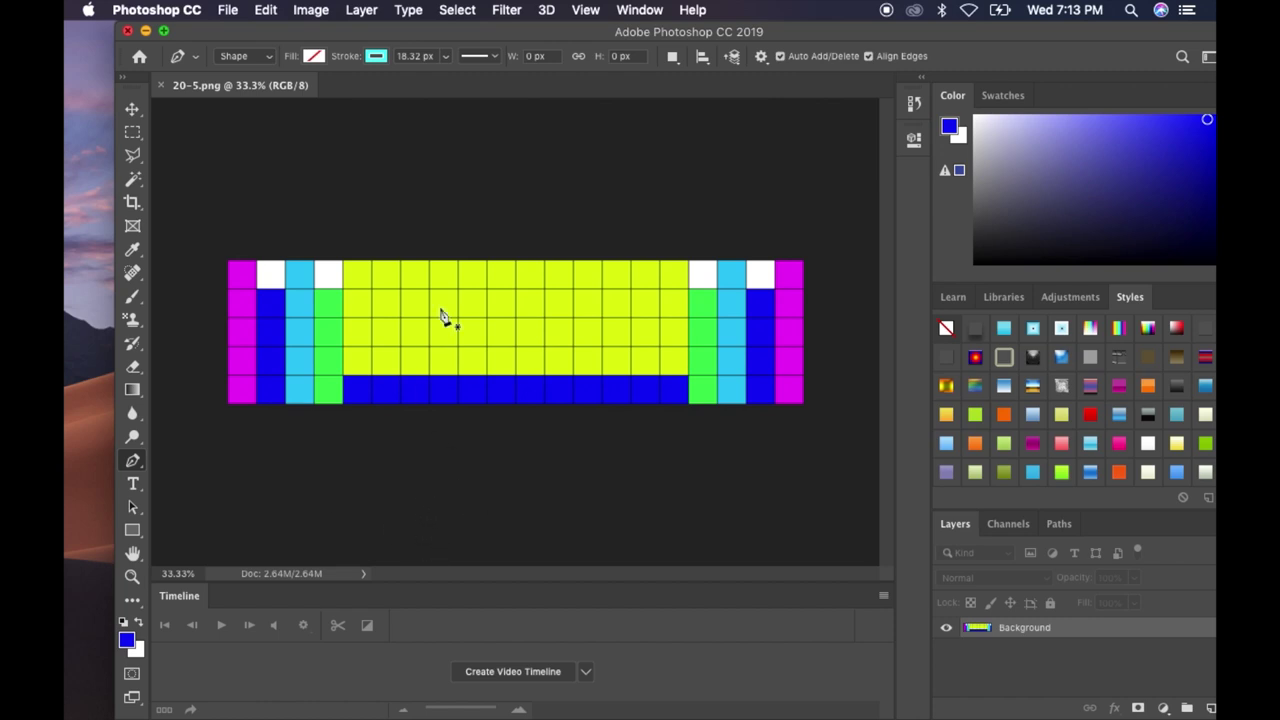
key(super+plus)
key(super+plus)
key(super+plus)
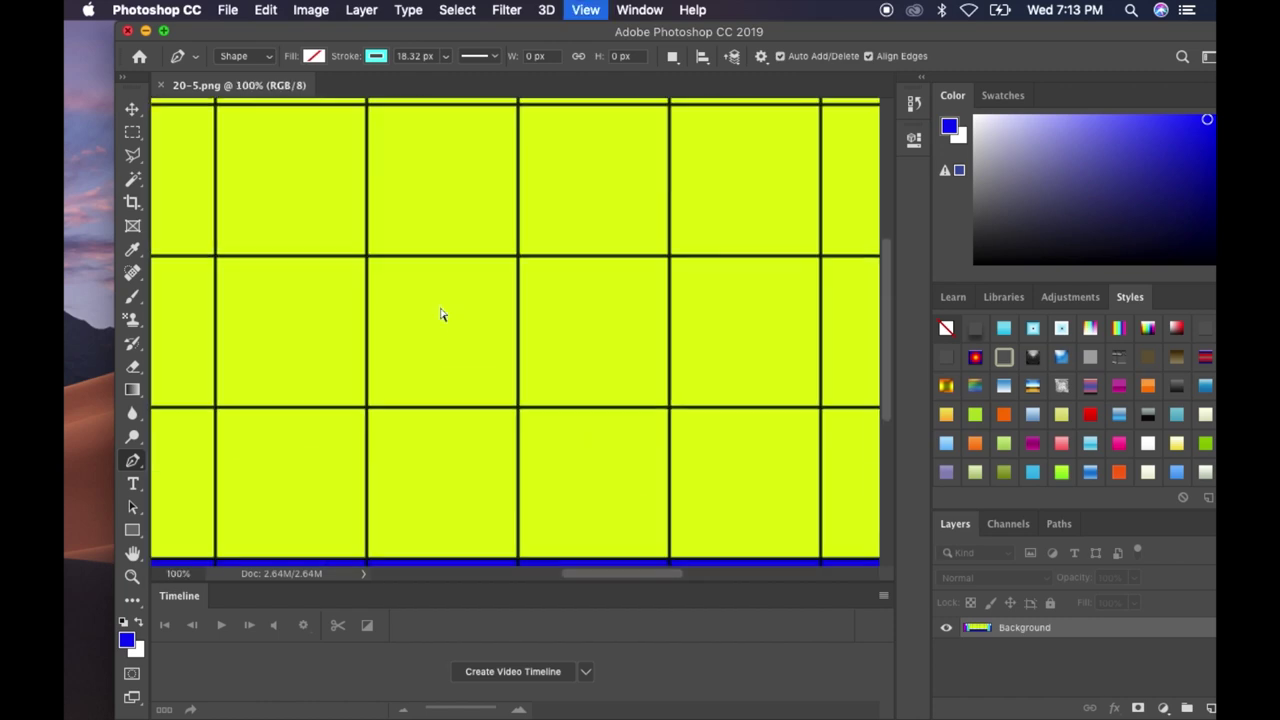
key(super+plus)
key(super+plus)
key(super+plus)
key(super+plus)
key(super+plus)
key(super+plus)
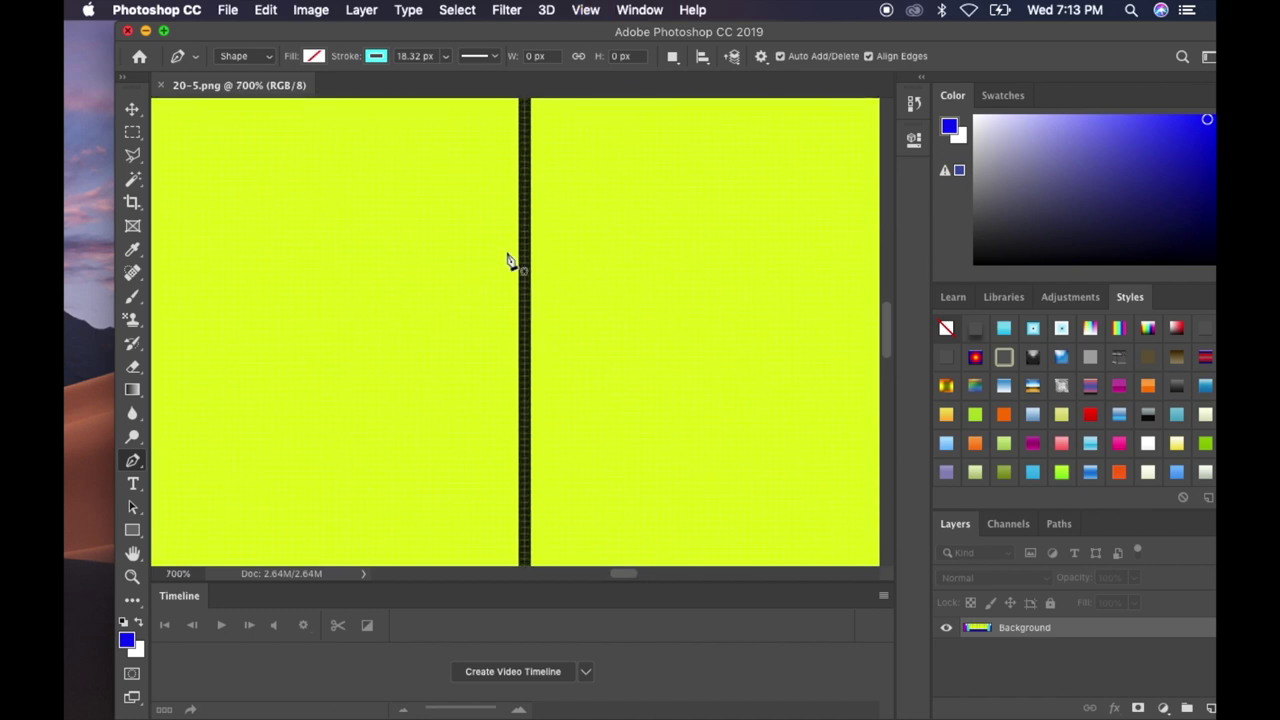
Pan the close-up view to the grid's magenta top-left corner.
scroll(508, 262, left, 3)
scroll(505, 260, up, 2)
scroll(500, 258, up, 5)
scroll(497, 258, down, 3)
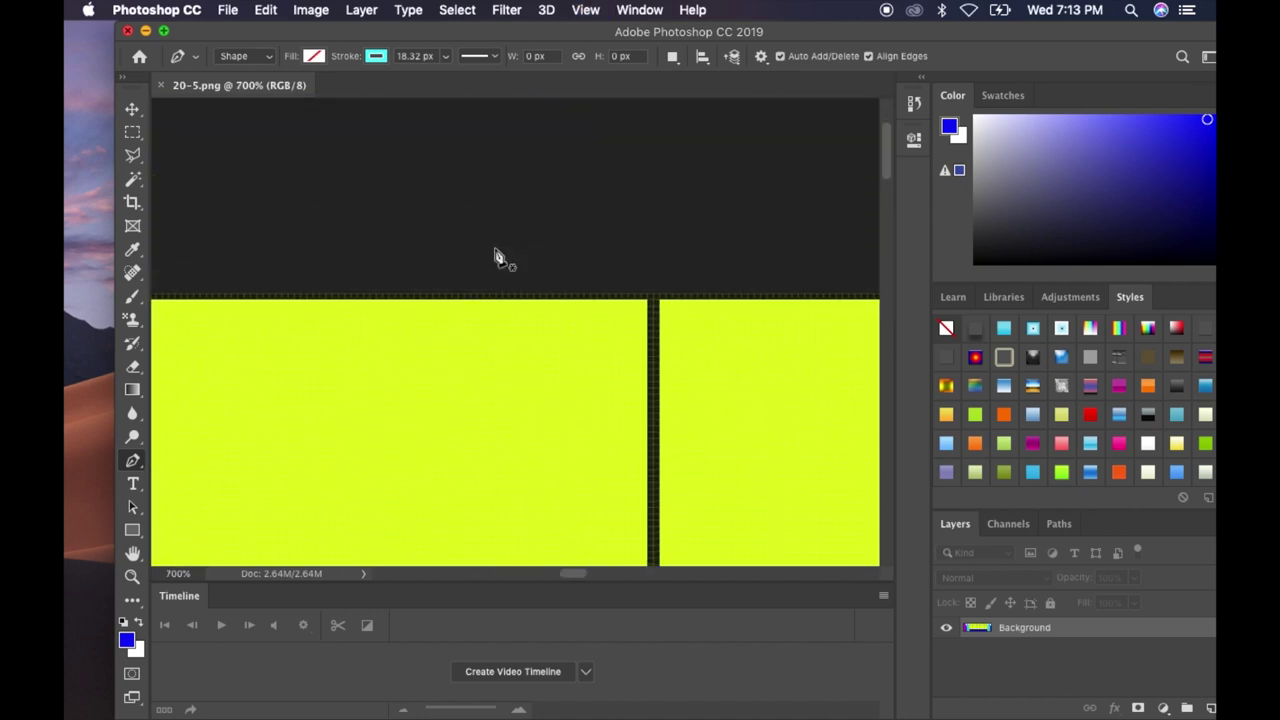
scroll(497, 258, down, 1)
scroll(497, 258, left, 3)
scroll(497, 258, left, 3)
scroll(497, 258, left, 3)
scroll(497, 258, left, 3)
scroll(497, 258, left, 3)
scroll(497, 258, left, 3)
scroll(497, 258, left, 3)
scroll(497, 258, down, 1)
scroll(497, 258, left, 3)
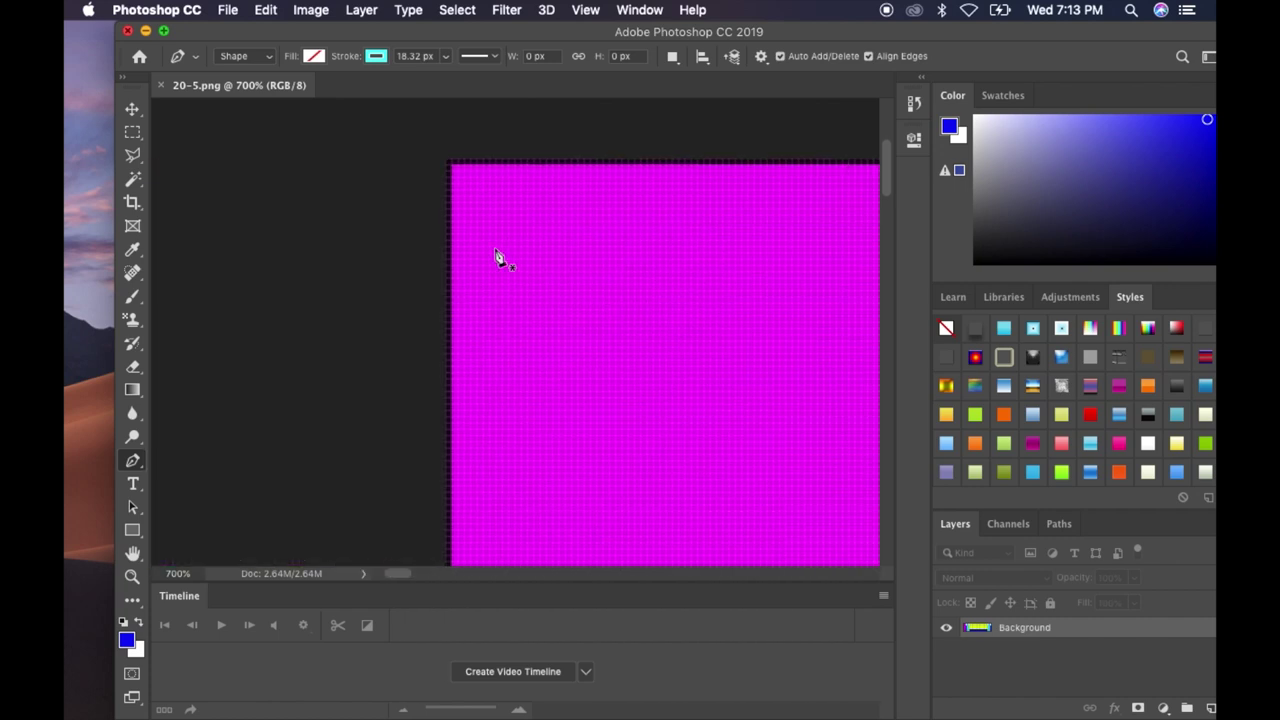
scroll(497, 258, up, 1)
scroll(497, 258, right, 3)
scroll(497, 258, up, 3)
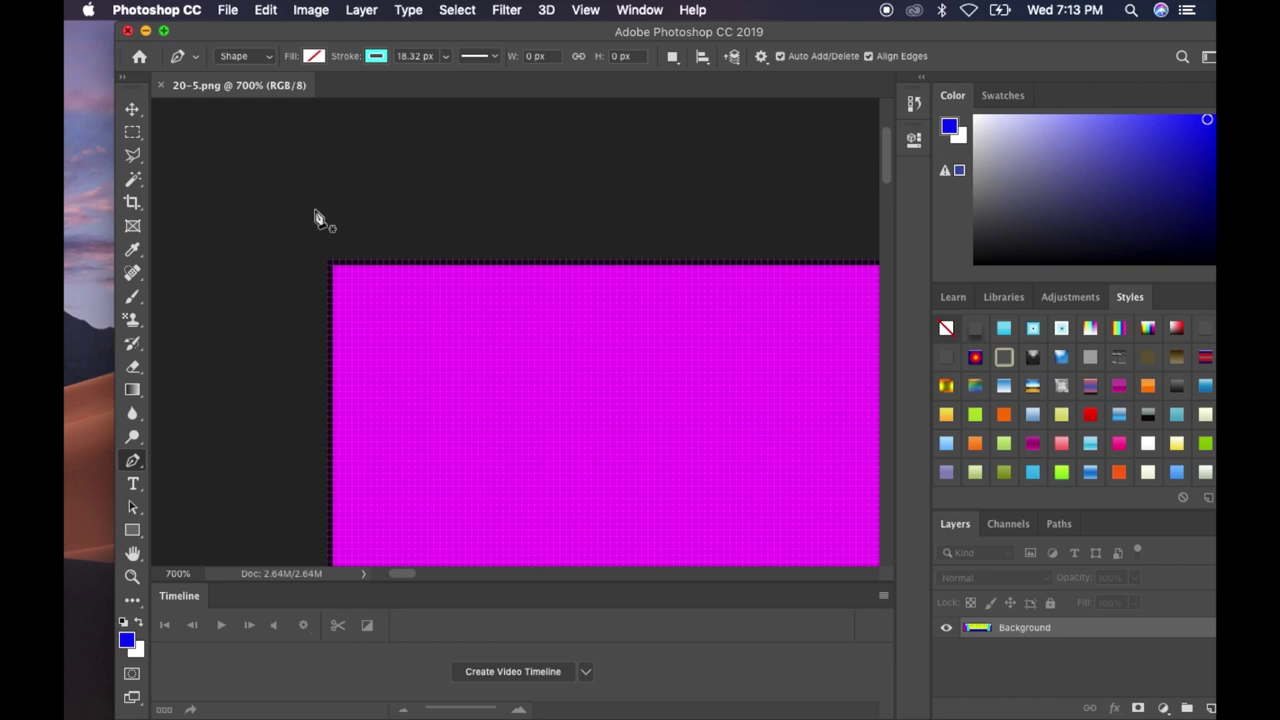
click(315, 57)
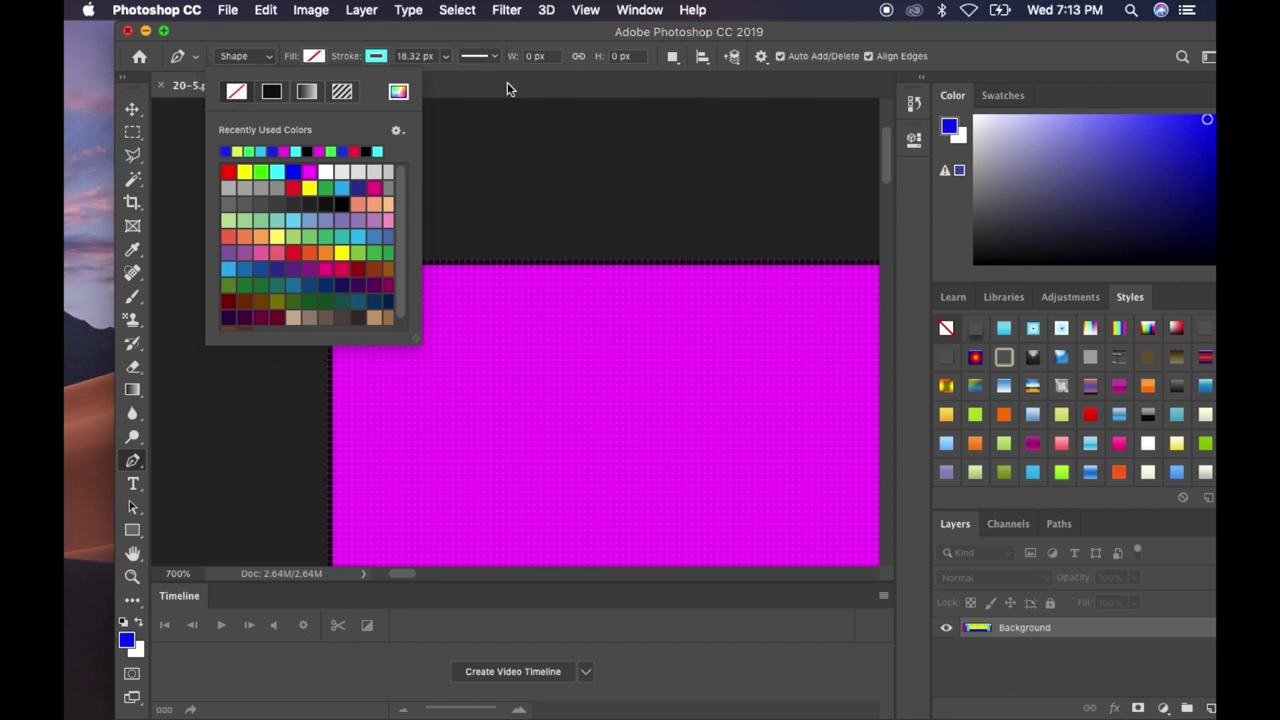
Keep no fill, set a solid-colour stroke, and place the first anchor above the top-left corner.
click(475, 86)
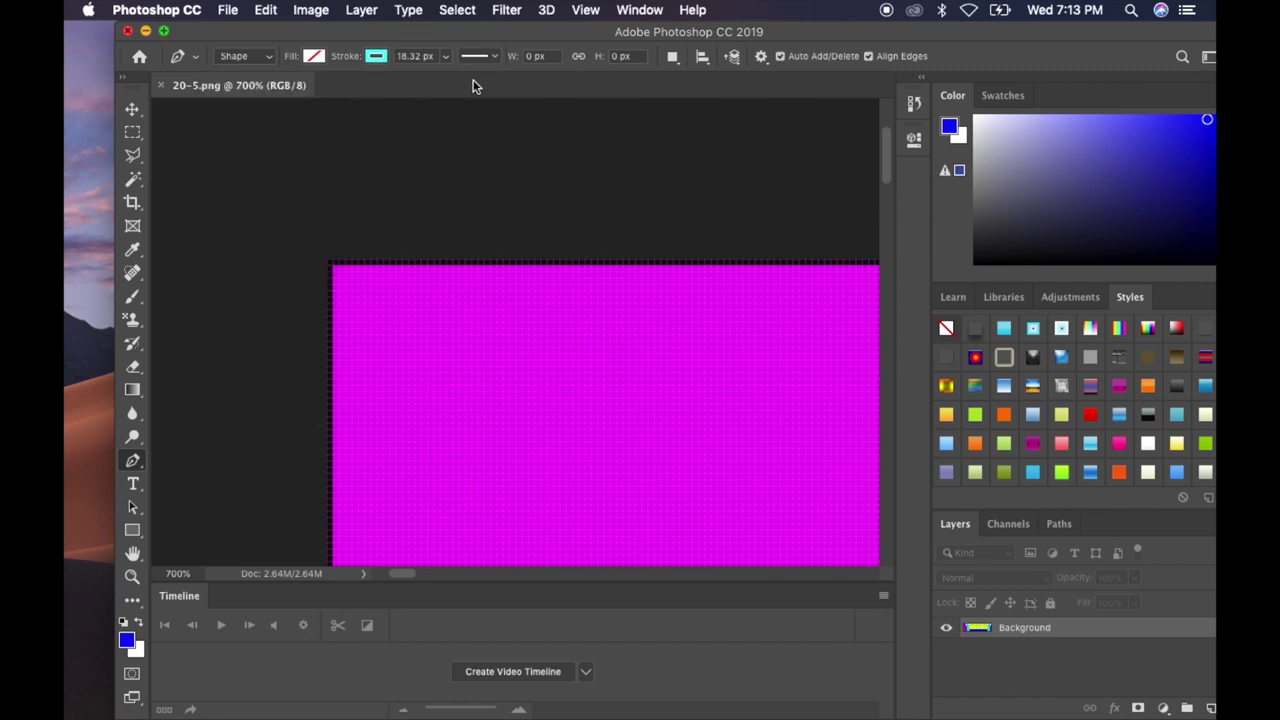
click(385, 60)
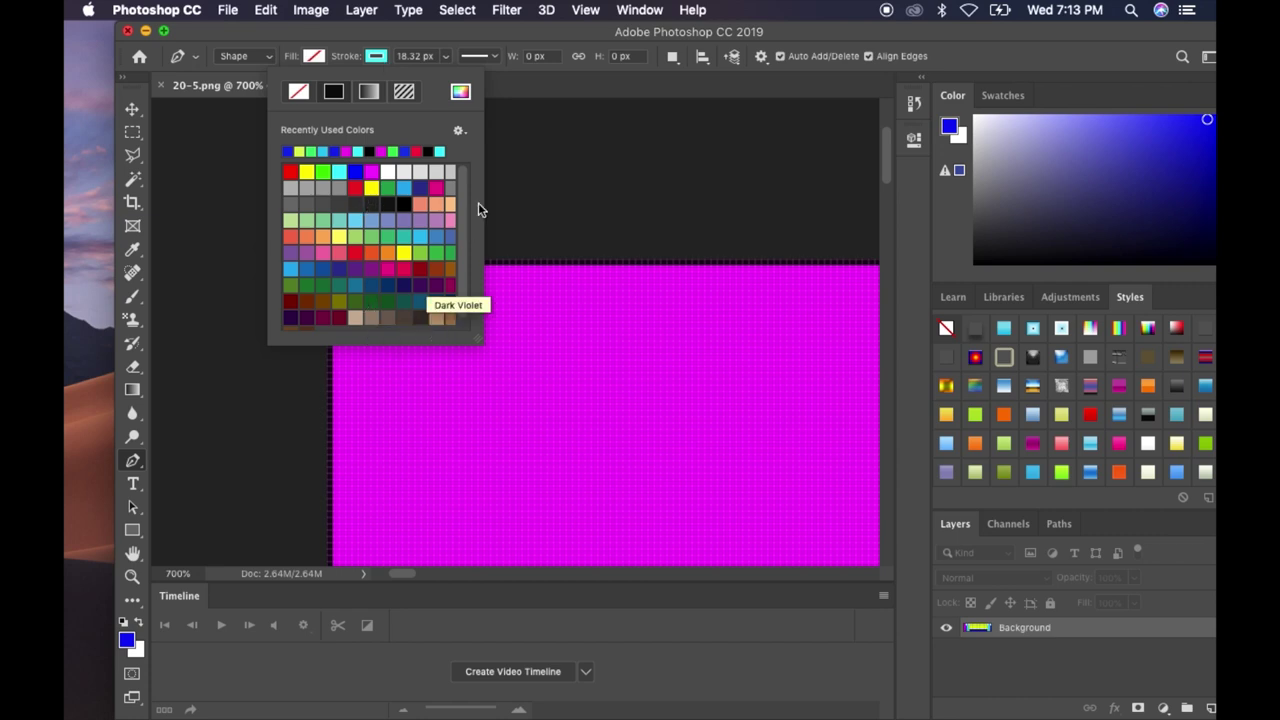
click(369, 92)
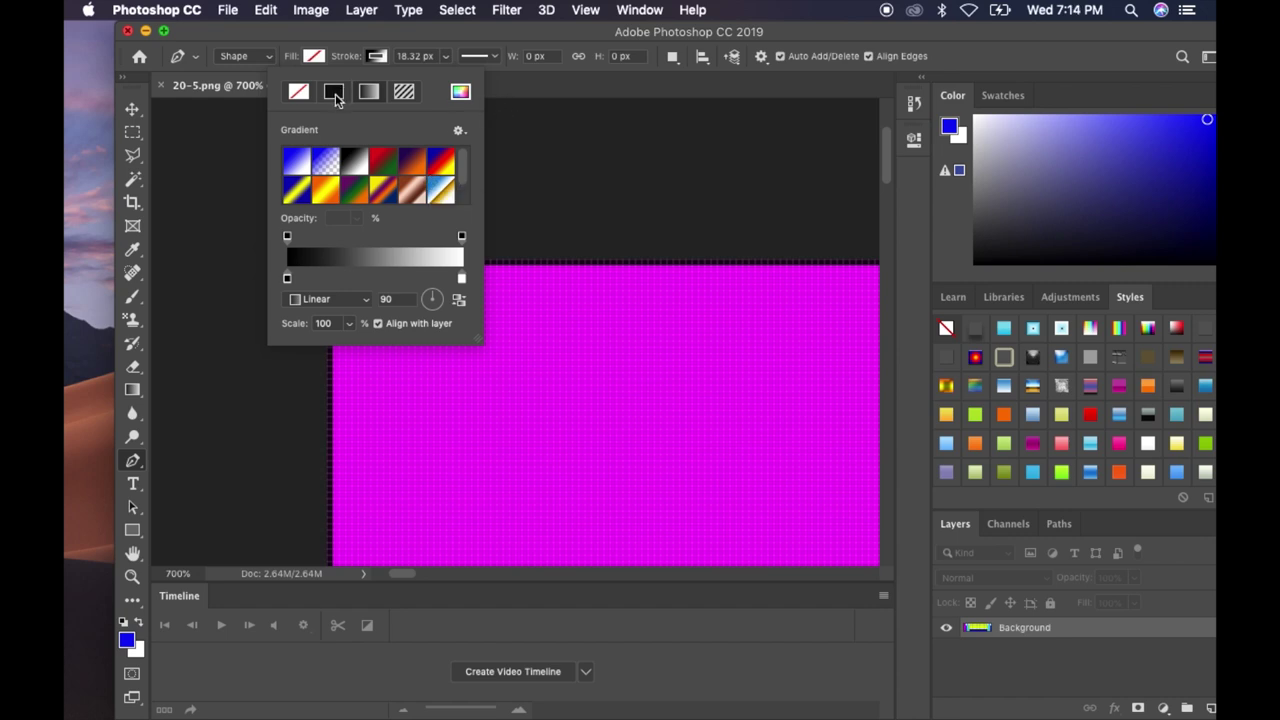
click(336, 94)
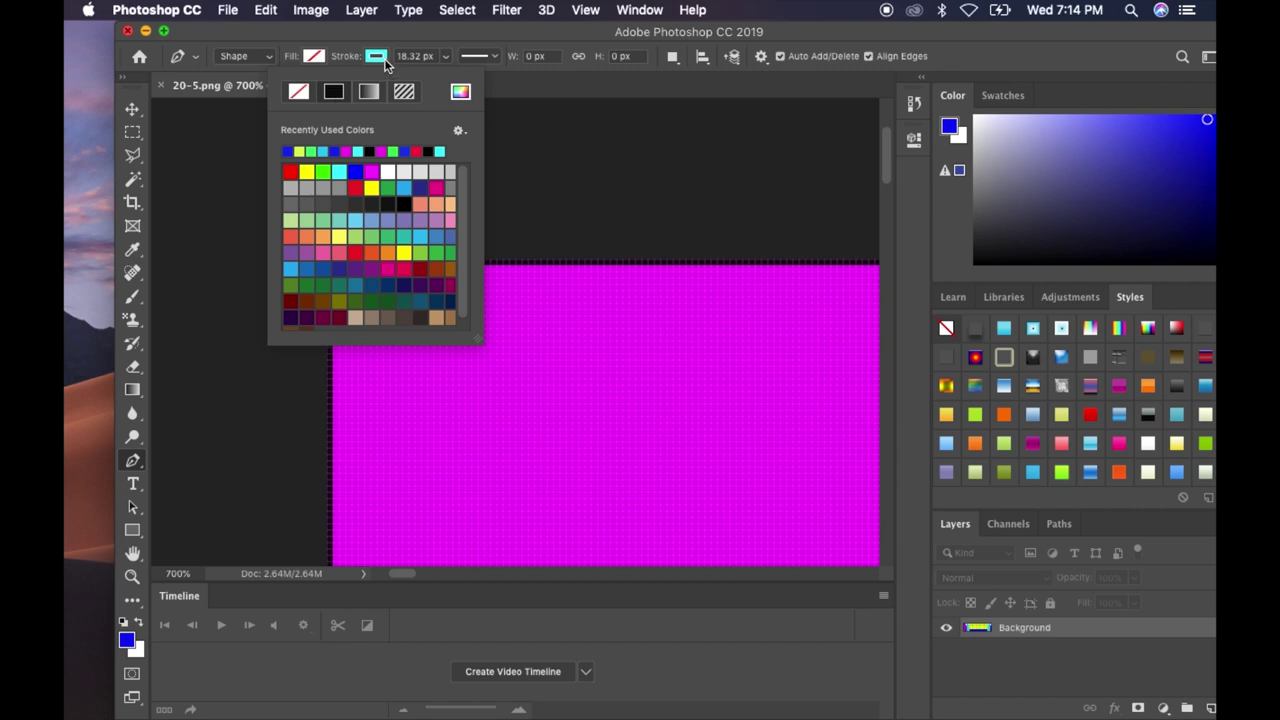
click(515, 126)
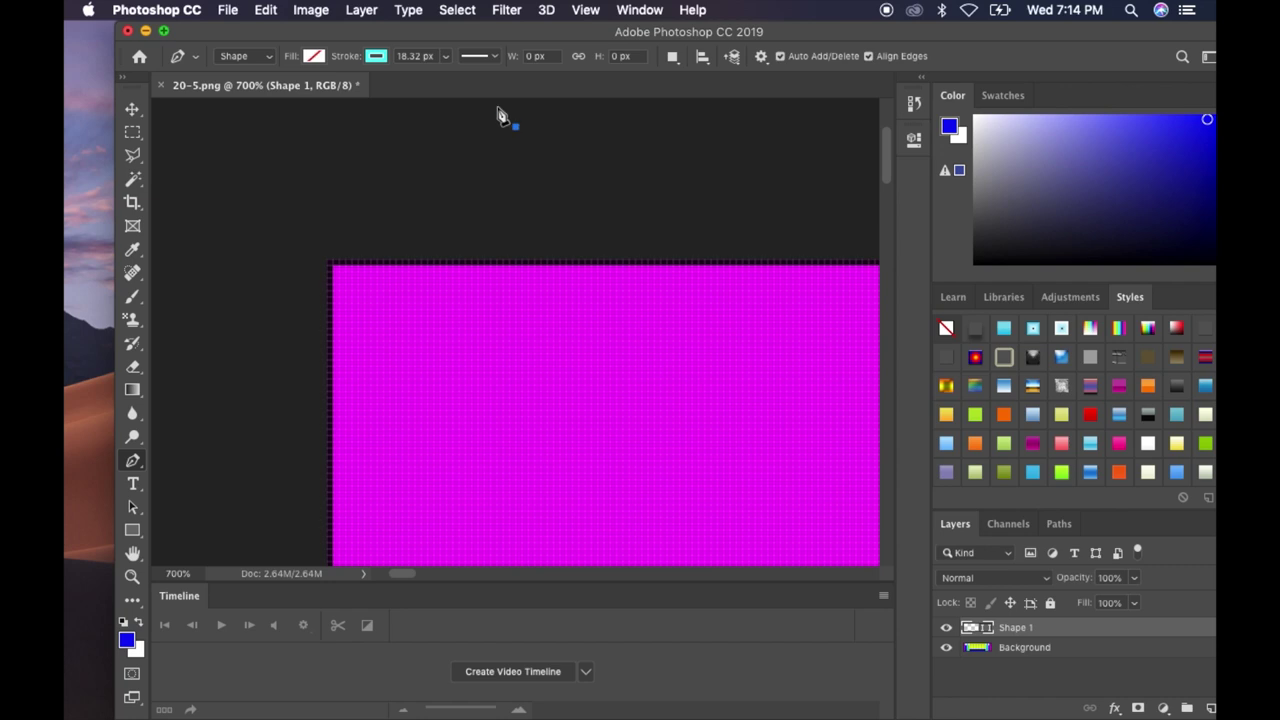
Adjust the shape's stroke width with the width slider.
click(446, 57)
drag(443, 79, 438, 80)
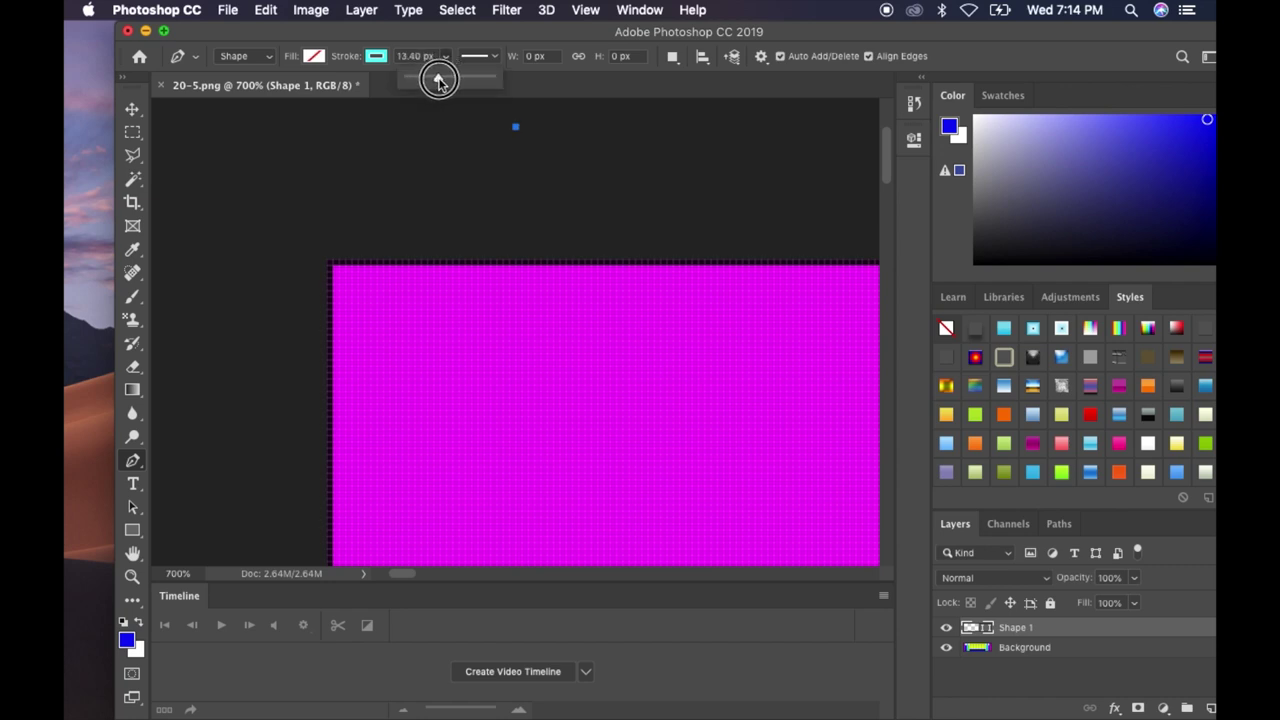
drag(438, 80, 437, 79)
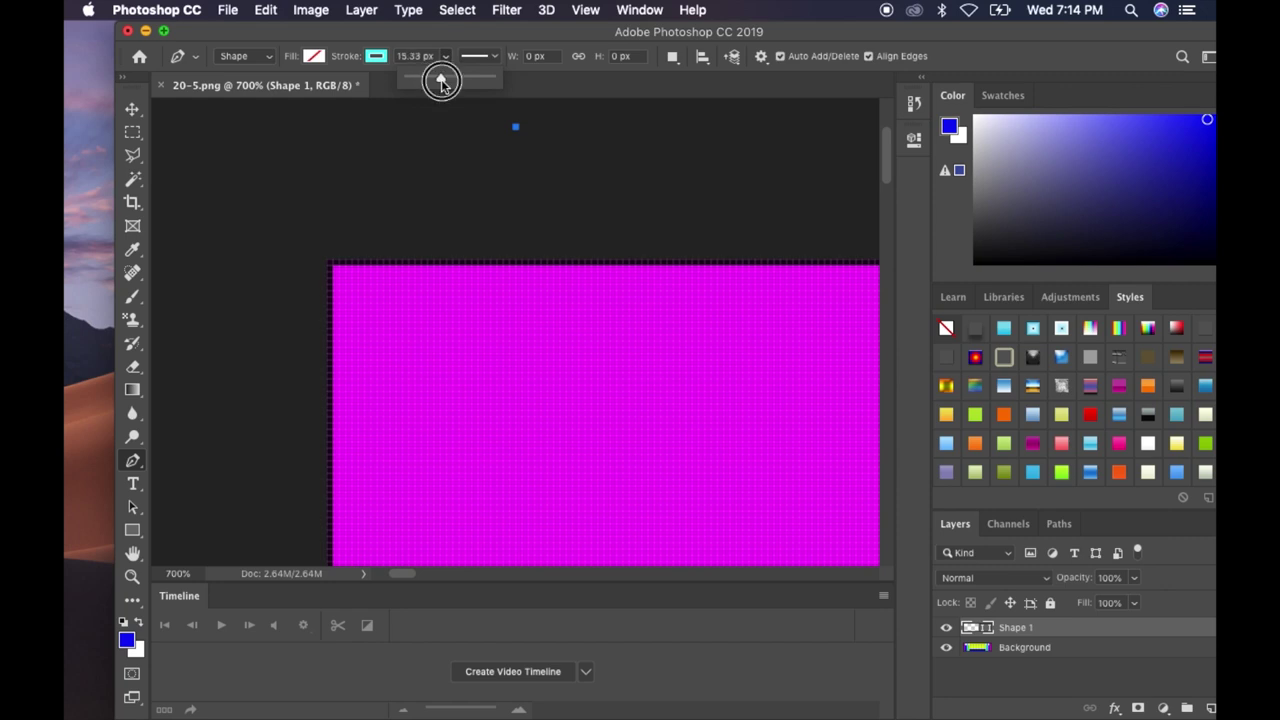
Try dashed and dotted stroke styles, return to solid, then undo the test line.
click(494, 57)
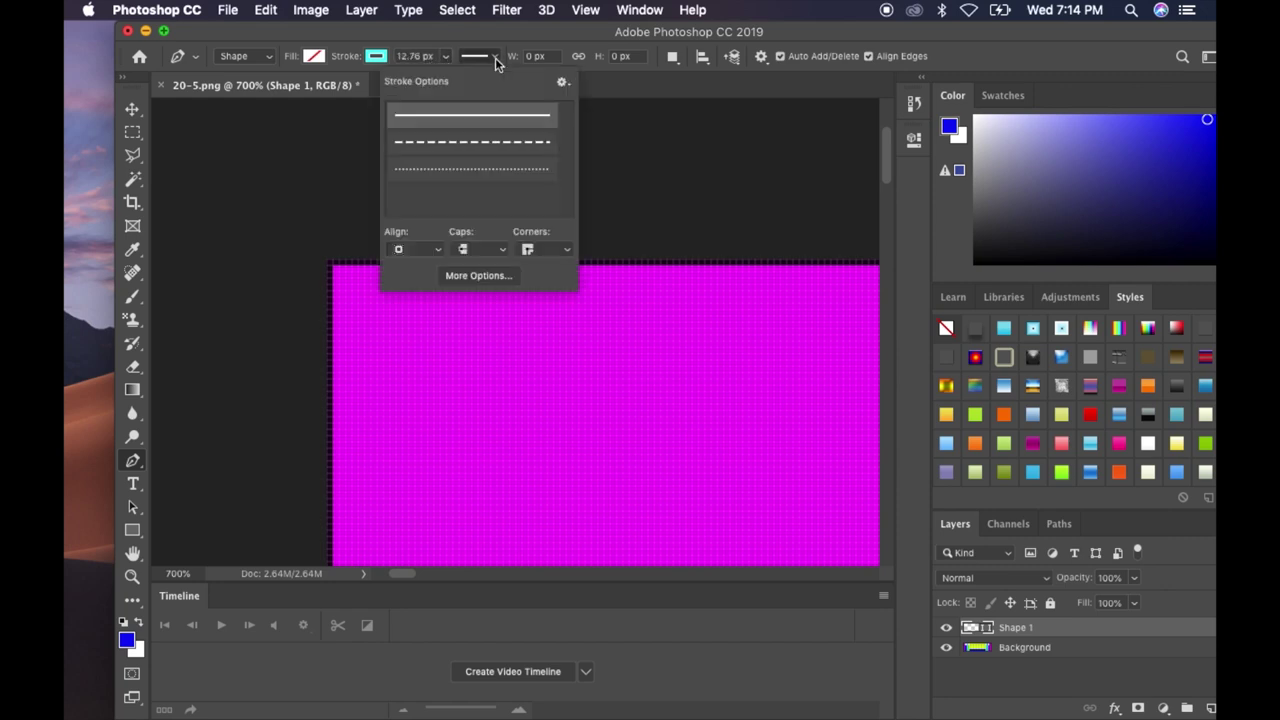
click(484, 147)
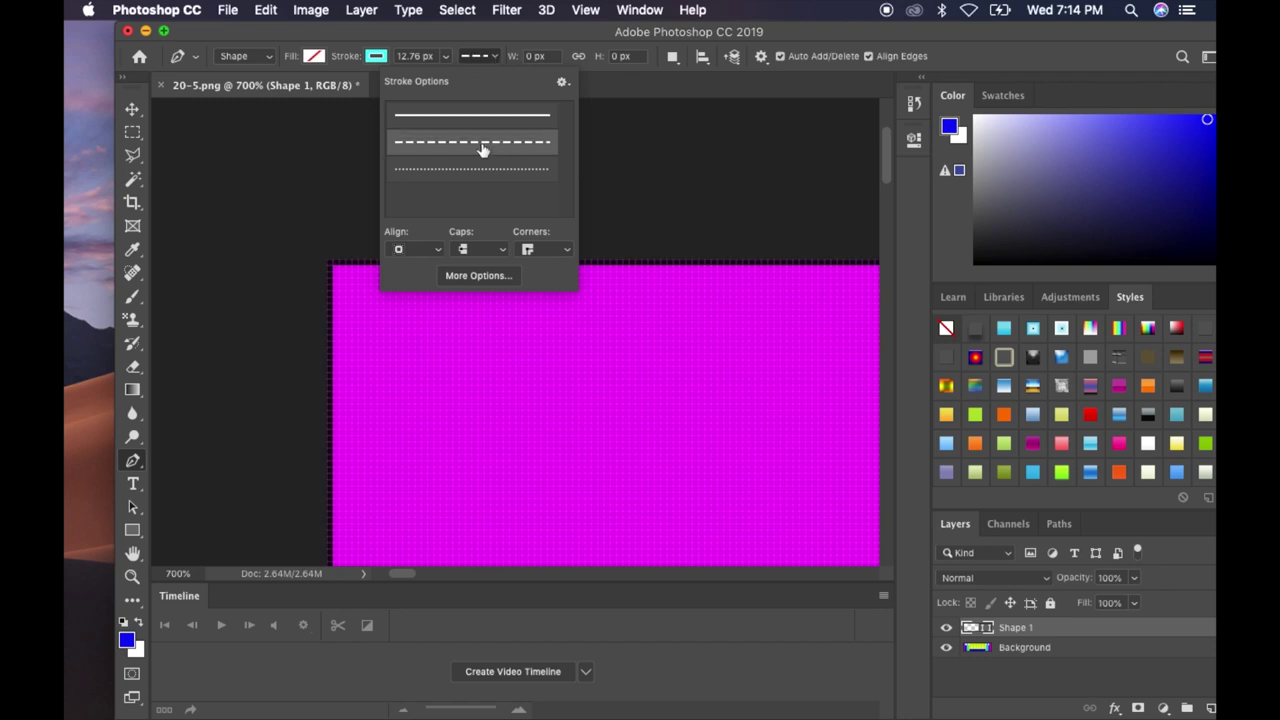
click(480, 170)
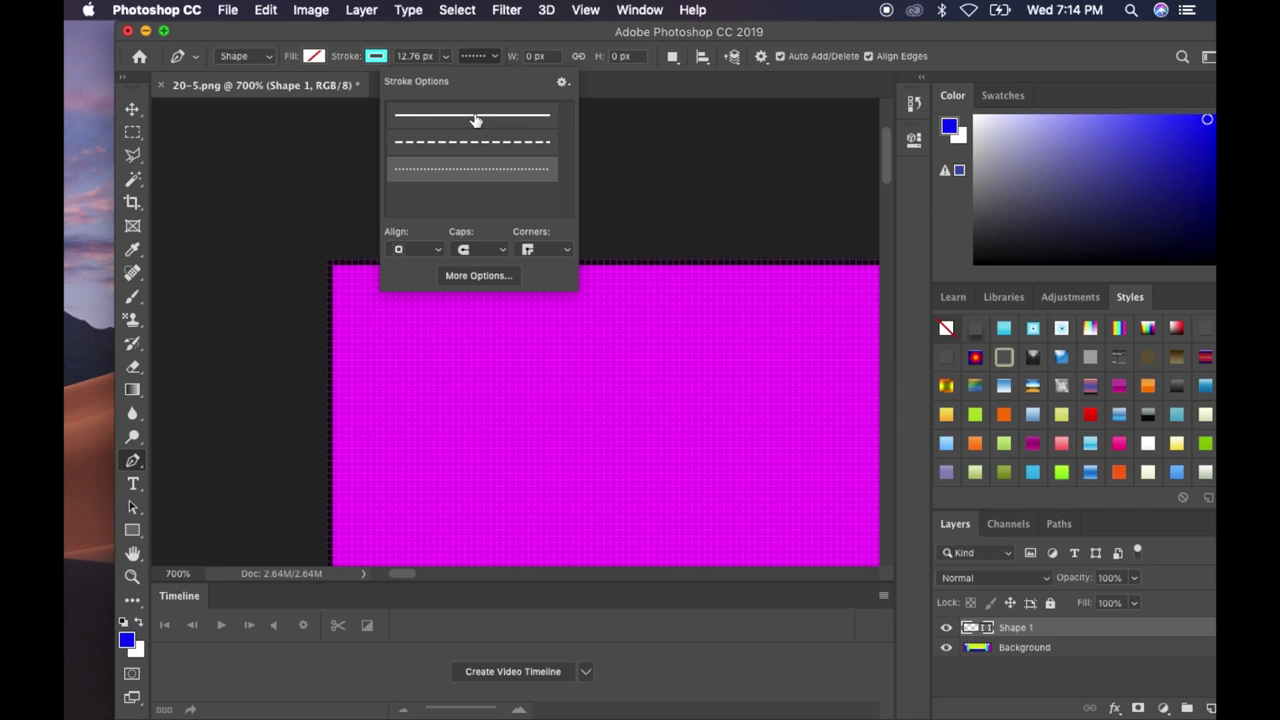
click(476, 120)
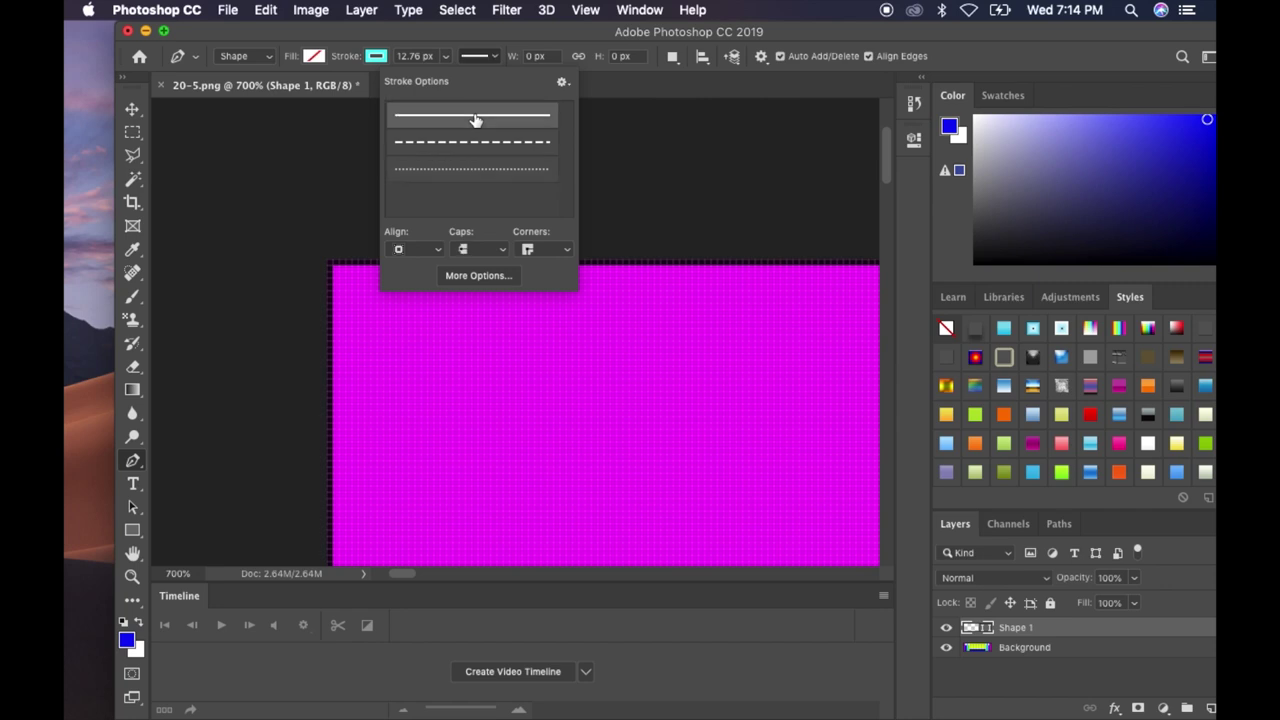
click(485, 143)
click(480, 176)
click(660, 172)
key(ctrl+z)
key(ctrl+z)
key(ctrl+z)
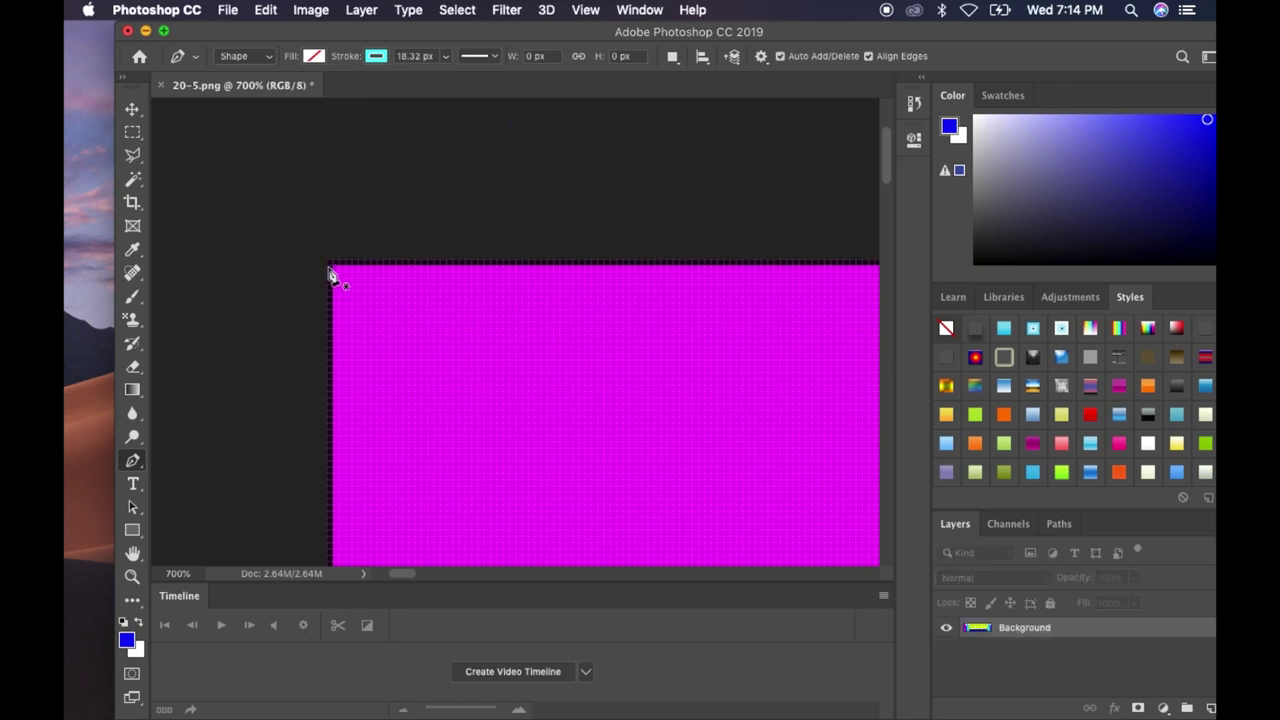
Trace the first crenellations from the grid's top-left corner across to the next divider junction.
click(326, 259)
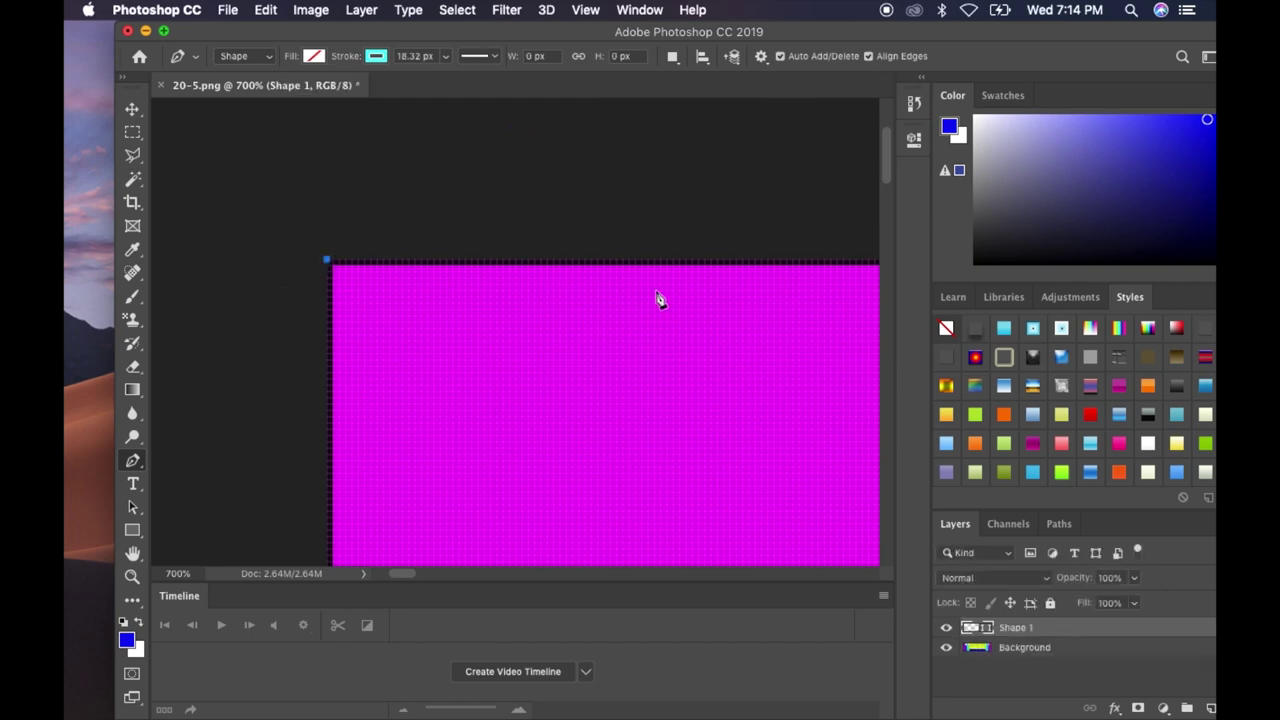
scroll(657, 299, right, 5)
scroll(523, 286, right, 3)
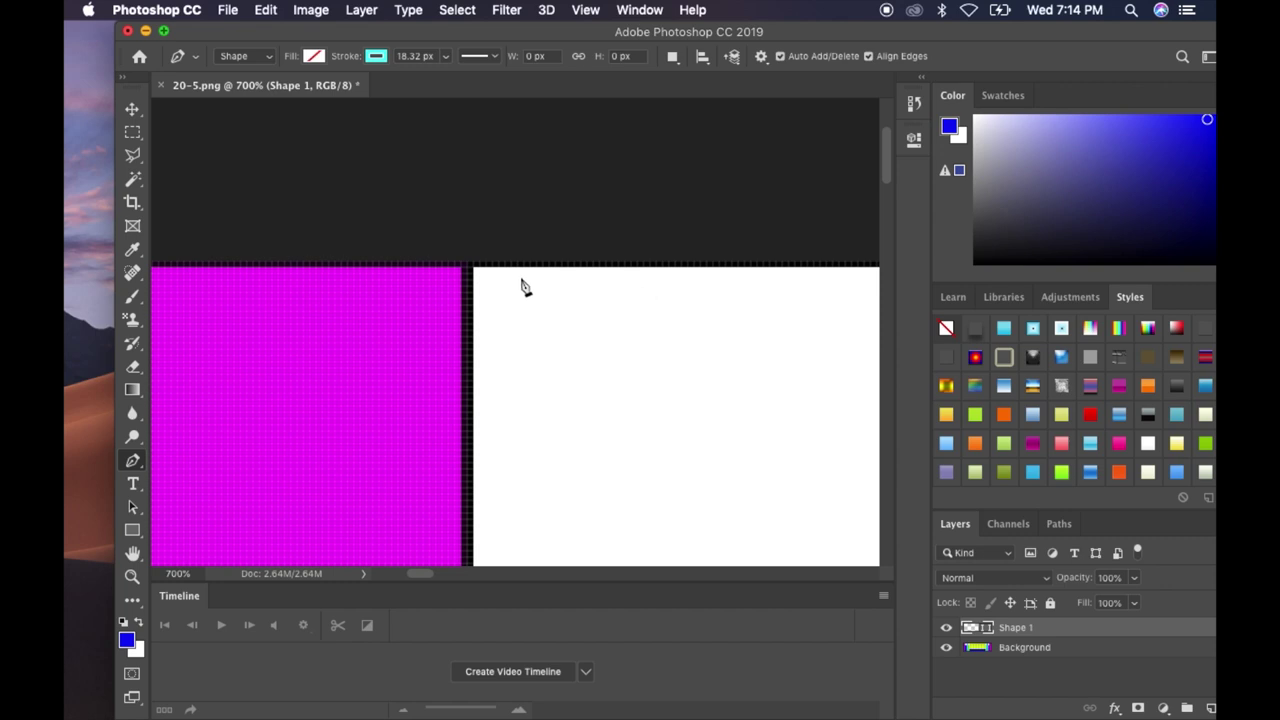
click(470, 270)
scroll(466, 400, down, 5)
scroll(463, 405, down, 1)
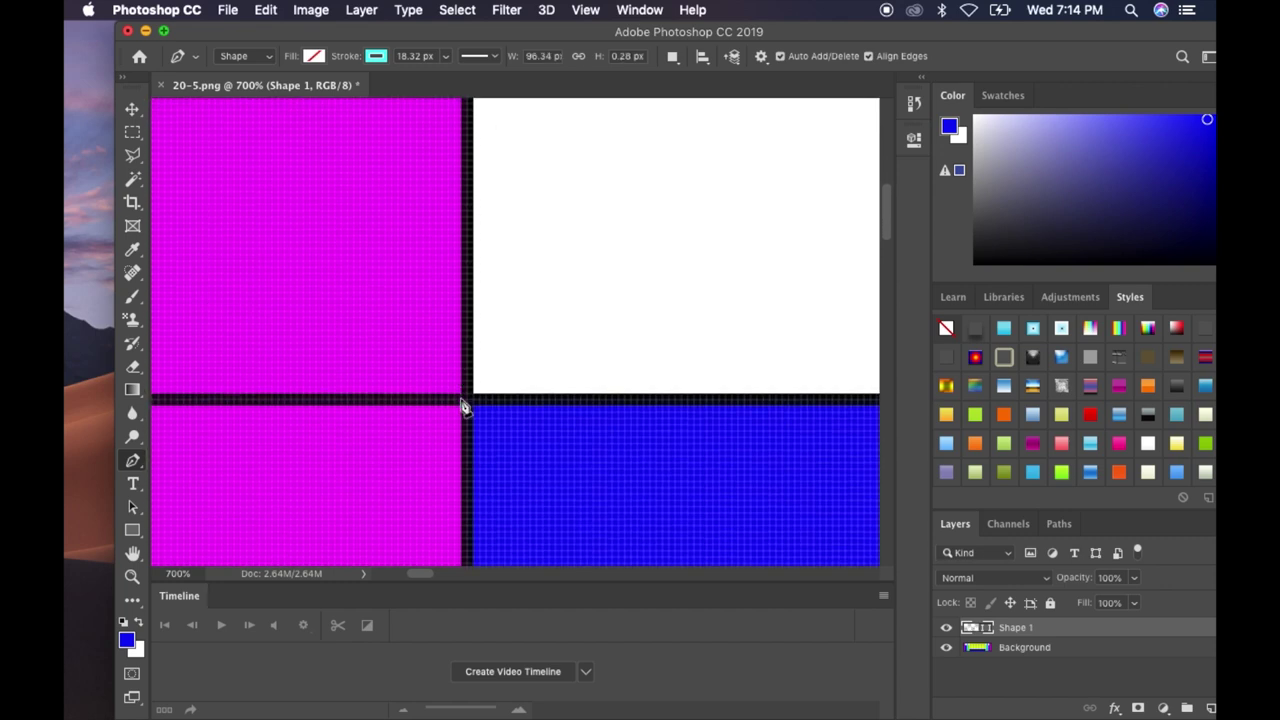
click(468, 402)
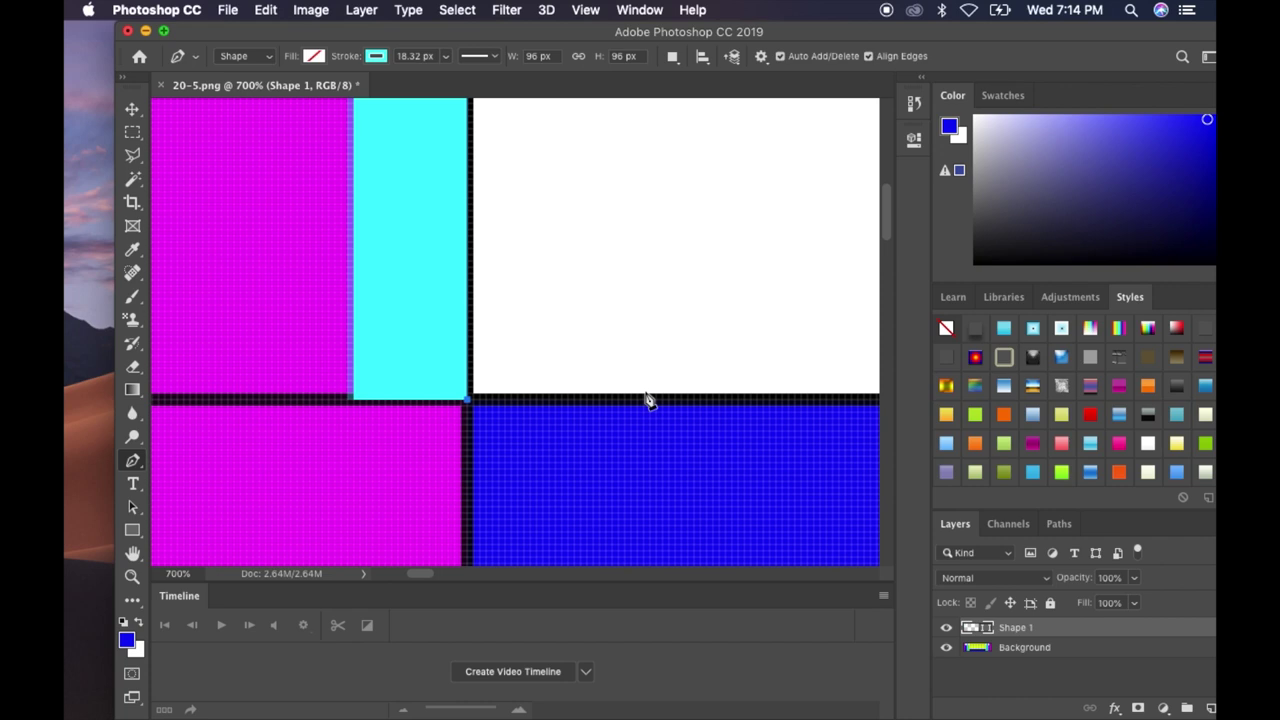
scroll(646, 400, right, 5)
click(614, 360)
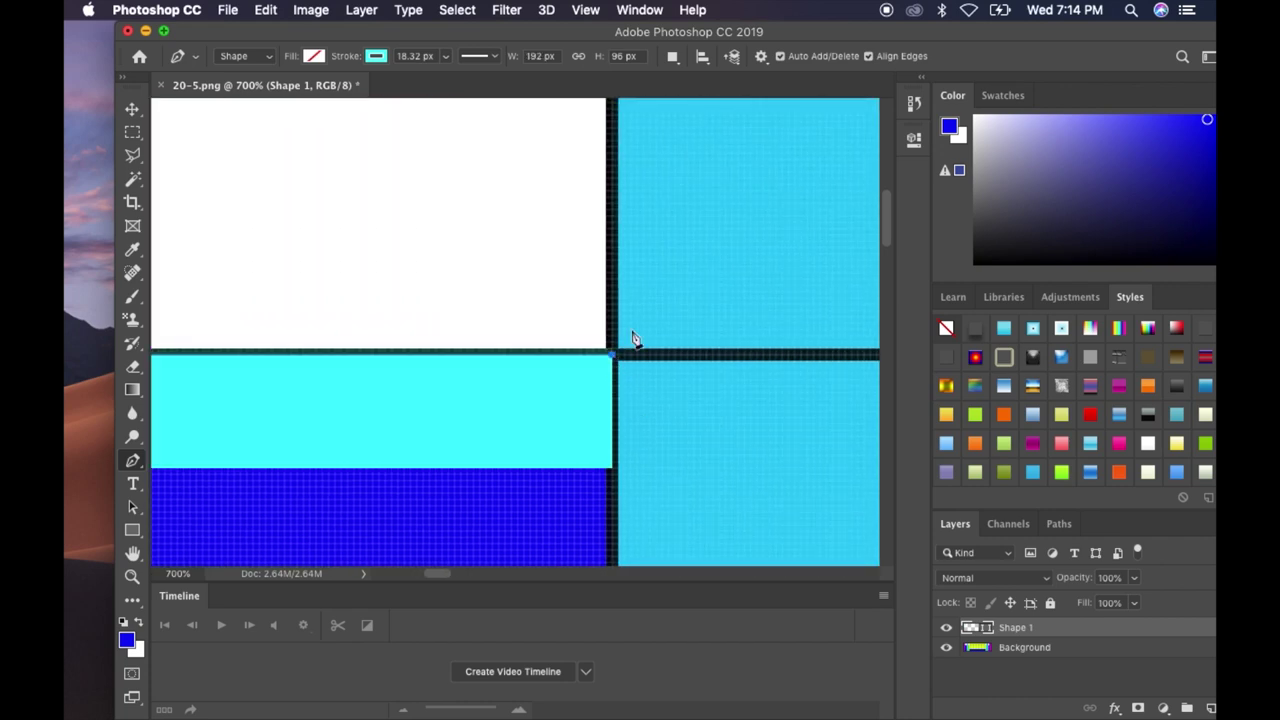
scroll(669, 266, up, 5)
scroll(669, 266, up, 3)
scroll(600, 255, up, 1)
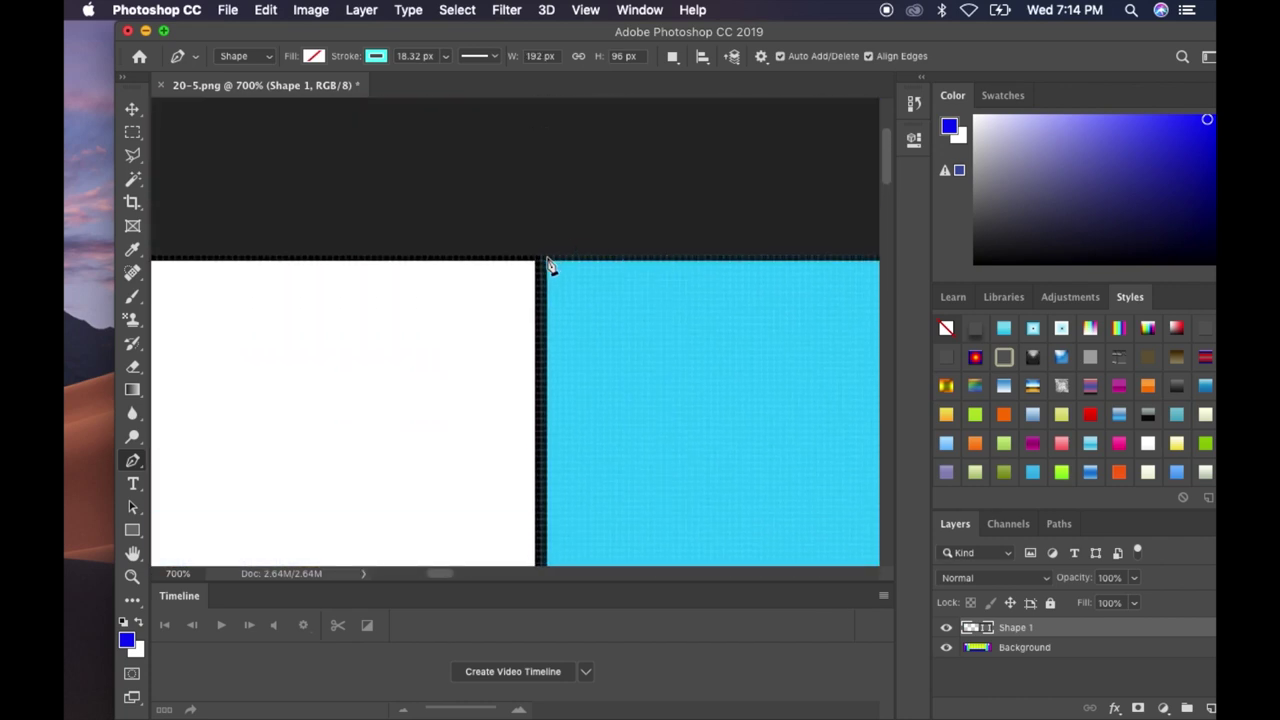
click(540, 256)
scroll(718, 272, right, 5)
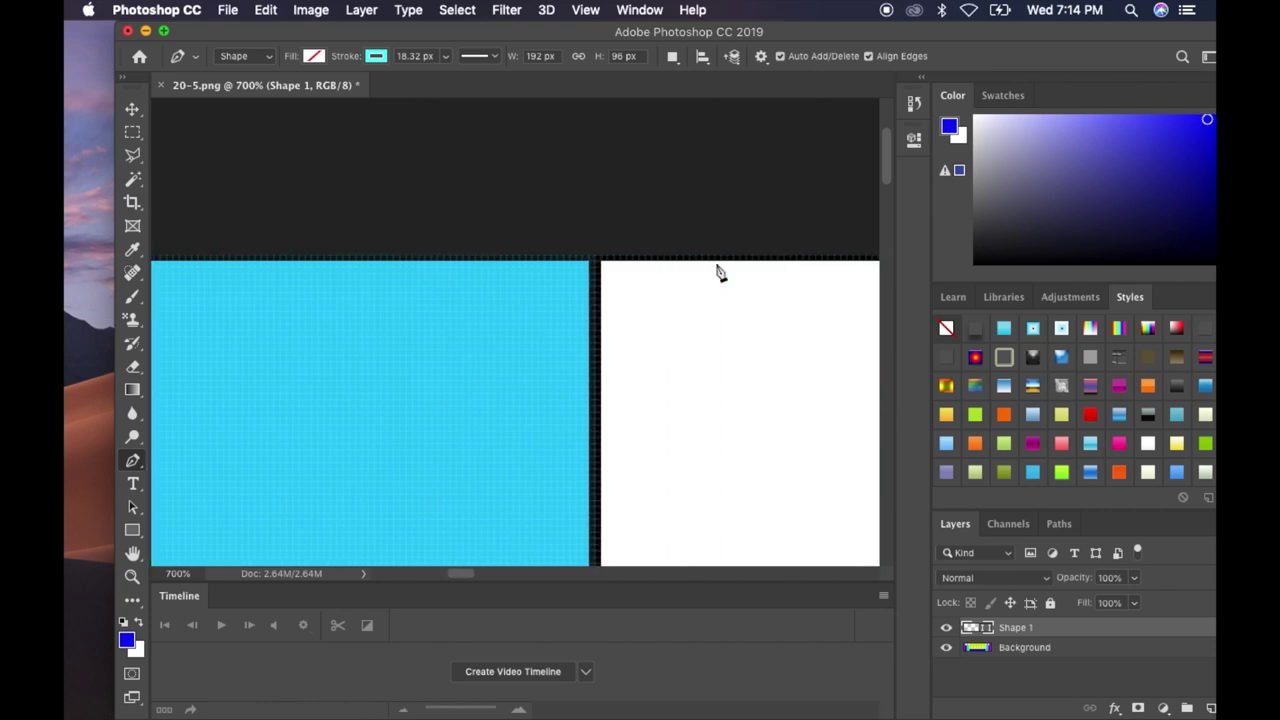
click(596, 256)
scroll(602, 350, down, 5)
scroll(605, 363, down, 3)
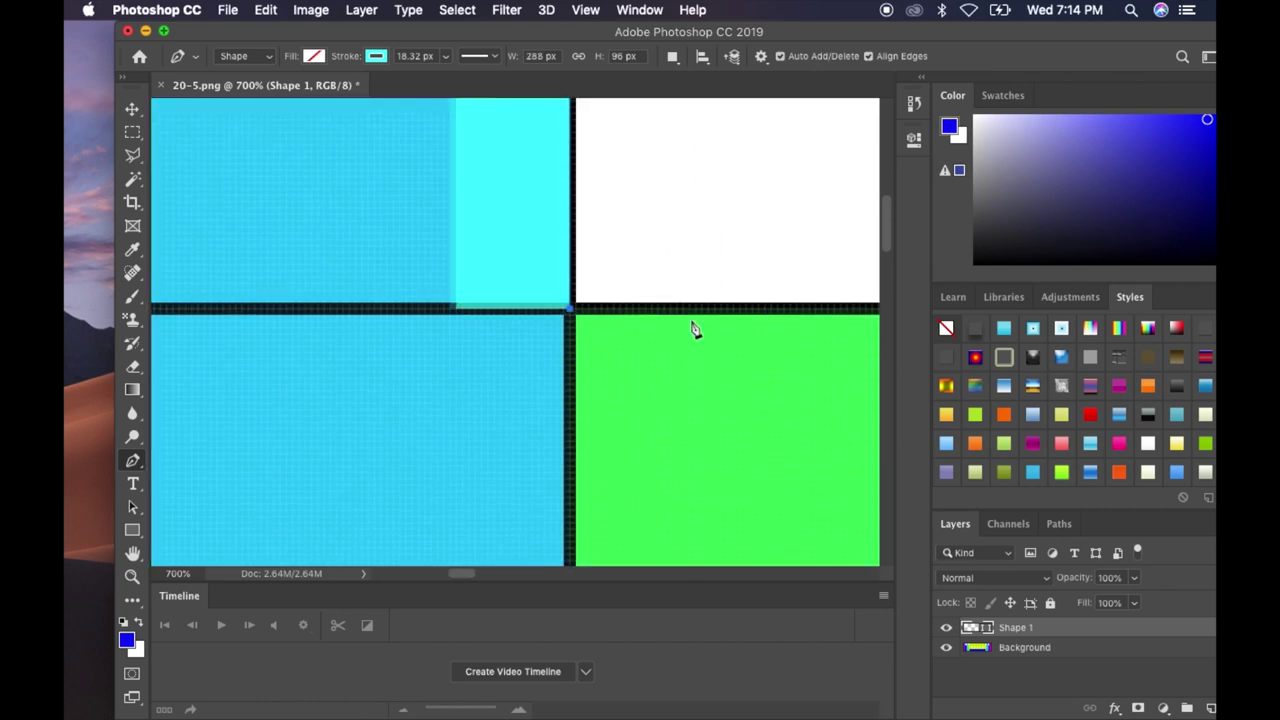
scroll(666, 320, right, 2)
scroll(726, 334, right, 5)
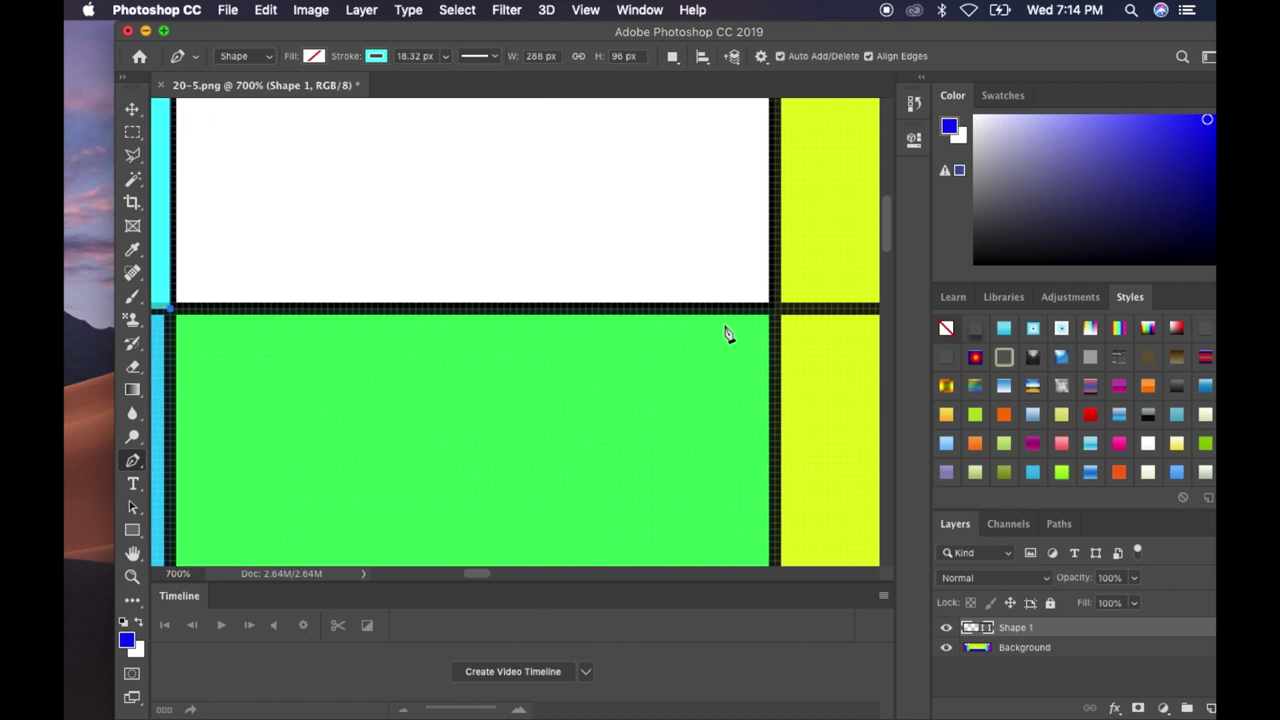
click(777, 310)
Continue the crenellated outline between top-edge corners and divider junctions further right.
key(XF86MonBrightnessUp)
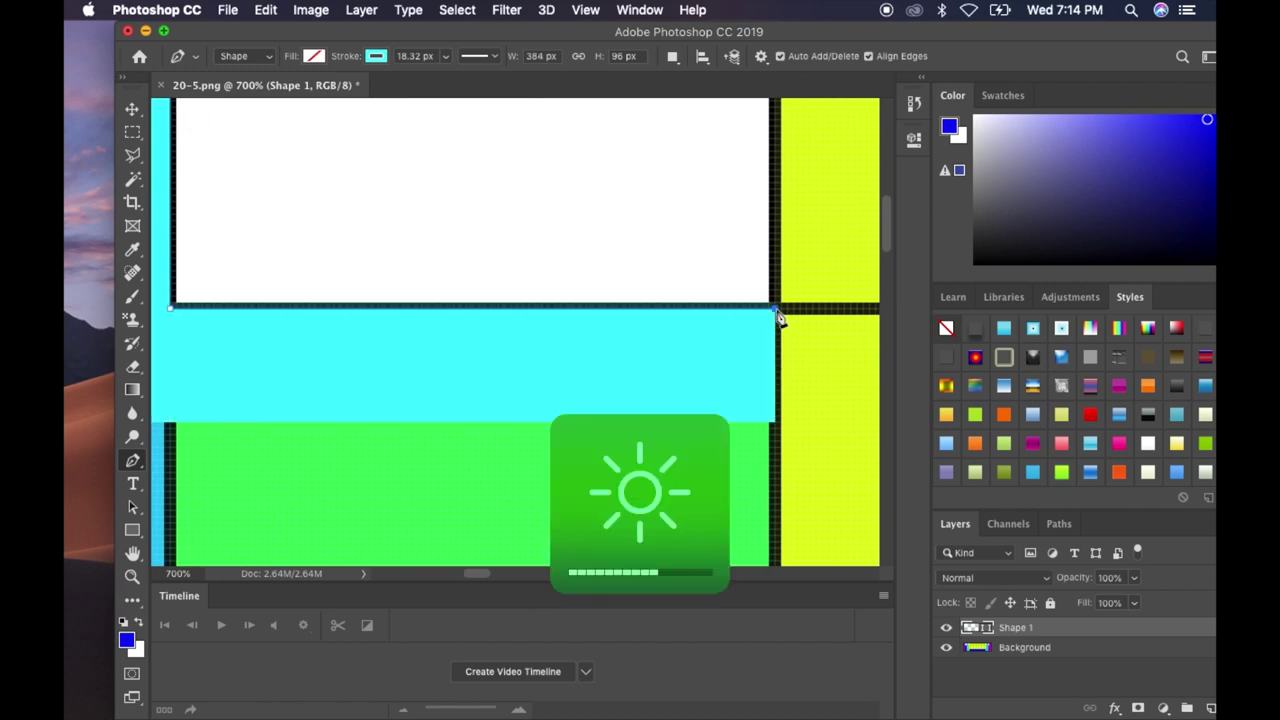
key(XF86MonBrightnessUp)
key(XF86MonBrightnessUp)
scroll(795, 297, up, 3)
scroll(700, 220, right, 3)
scroll(754, 234, right, 5)
scroll(755, 235, right, 5)
scroll(755, 235, right, 3)
scroll(755, 235, right, 3)
scroll(755, 235, right, 3)
scroll(755, 235, right, 3)
scroll(755, 235, right, 3)
scroll(755, 235, right, 3)
scroll(755, 235, right, 3)
scroll(755, 235, right, 3)
scroll(755, 235, right, 3)
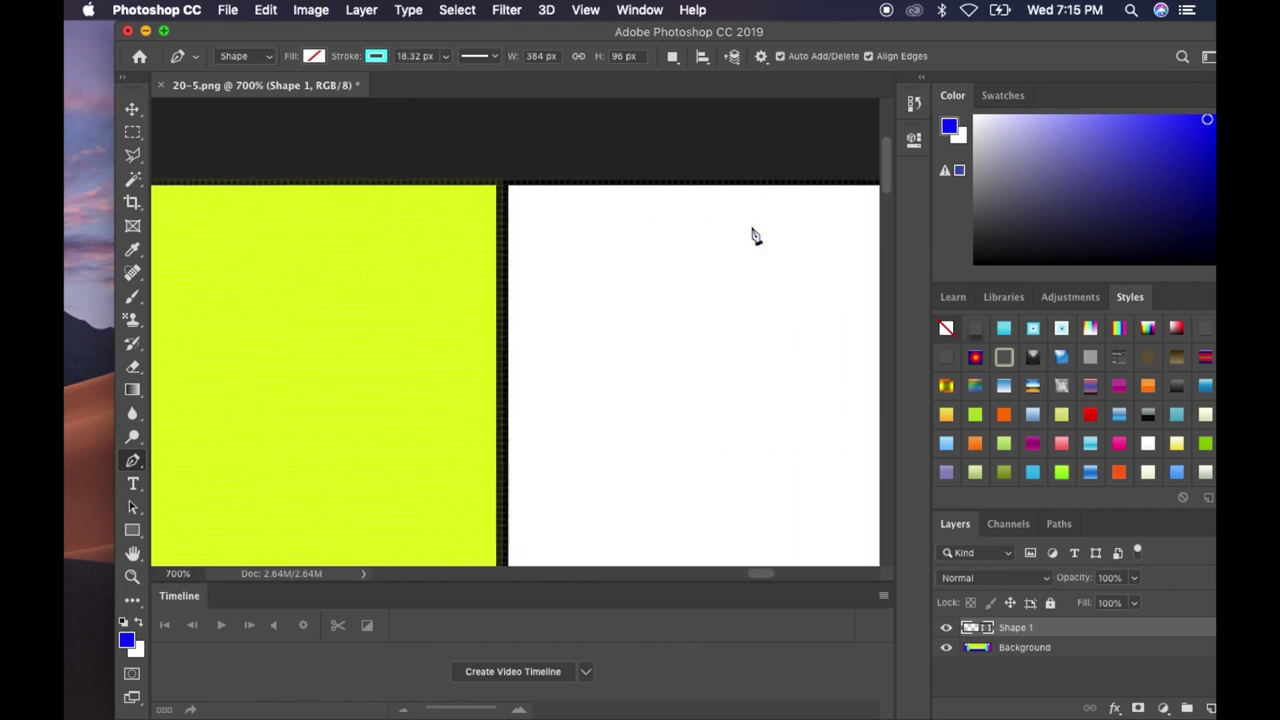
scroll(755, 235, right, 3)
click(547, 240)
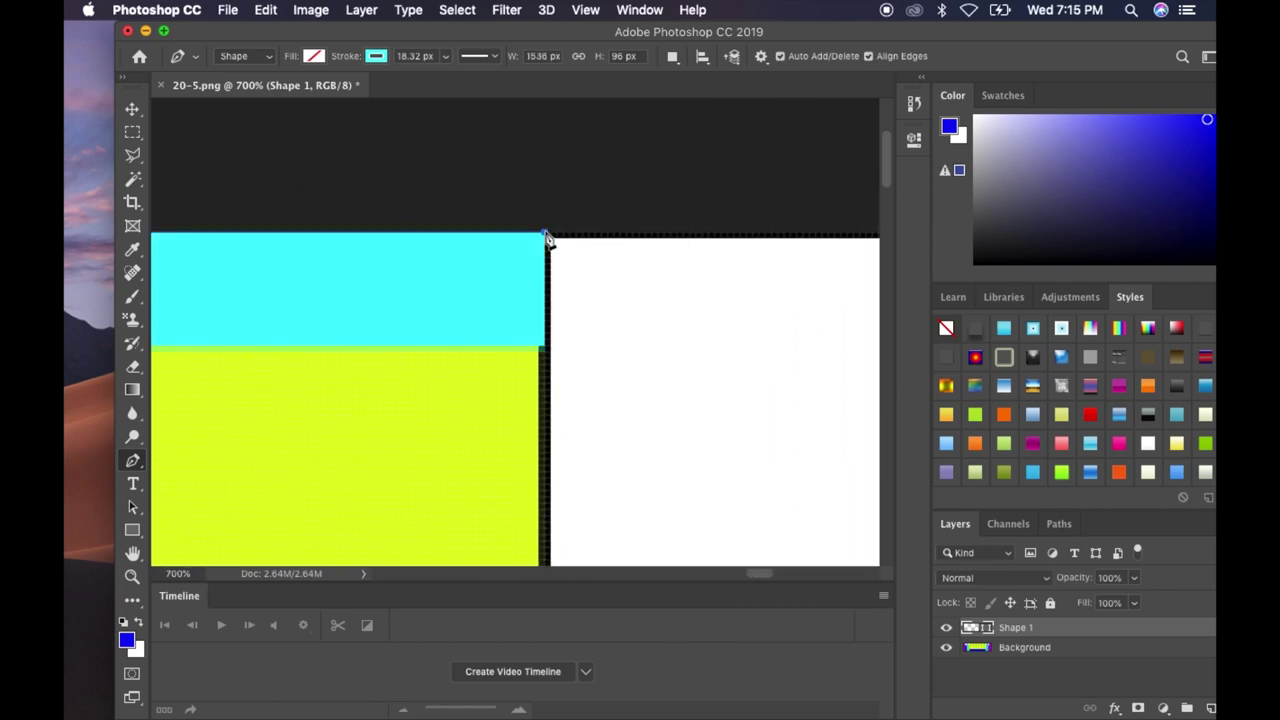
scroll(556, 335, down, 5)
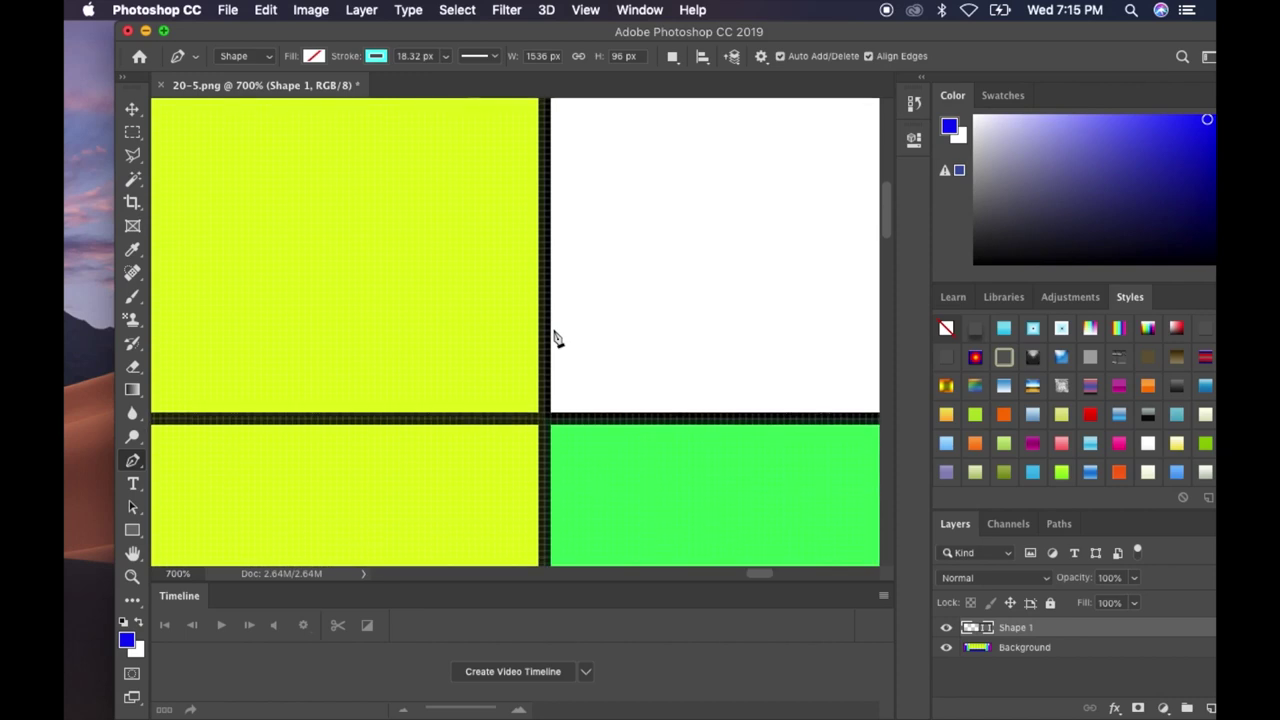
click(547, 422)
scroll(709, 420, right, 5)
scroll(706, 418, right, 5)
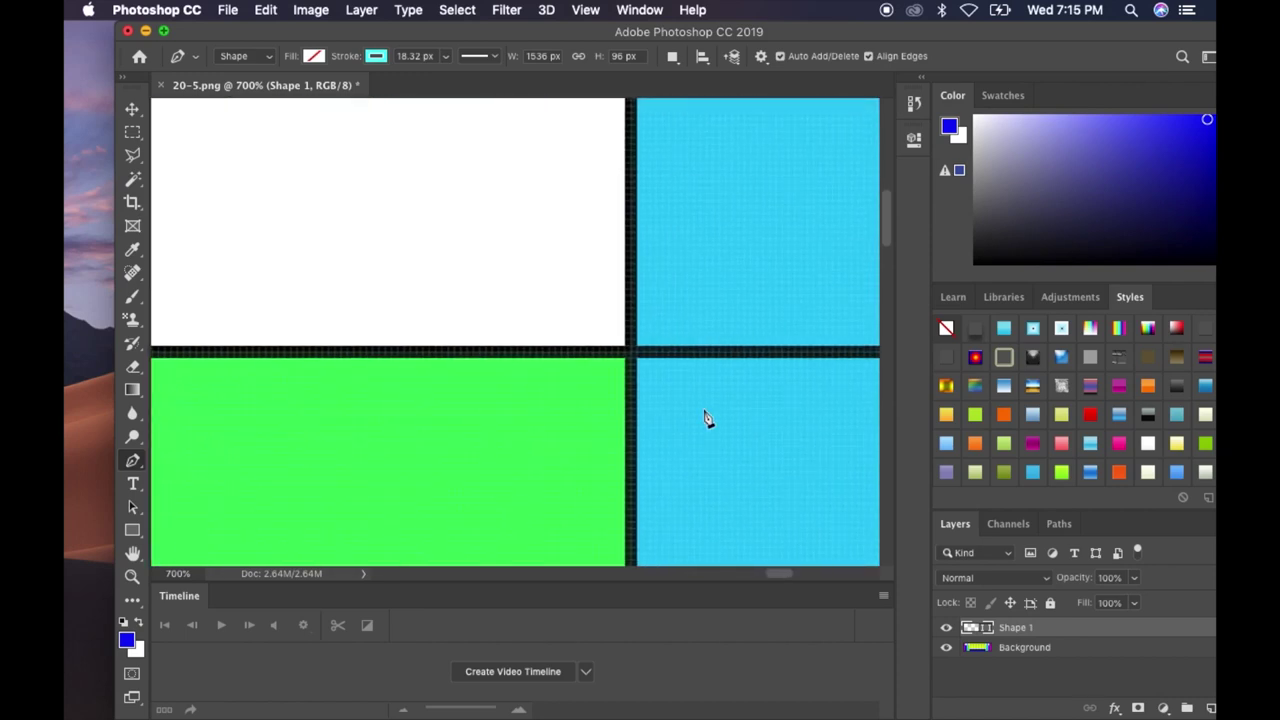
click(630, 356)
scroll(686, 306, up, 5)
scroll(683, 303, up, 3)
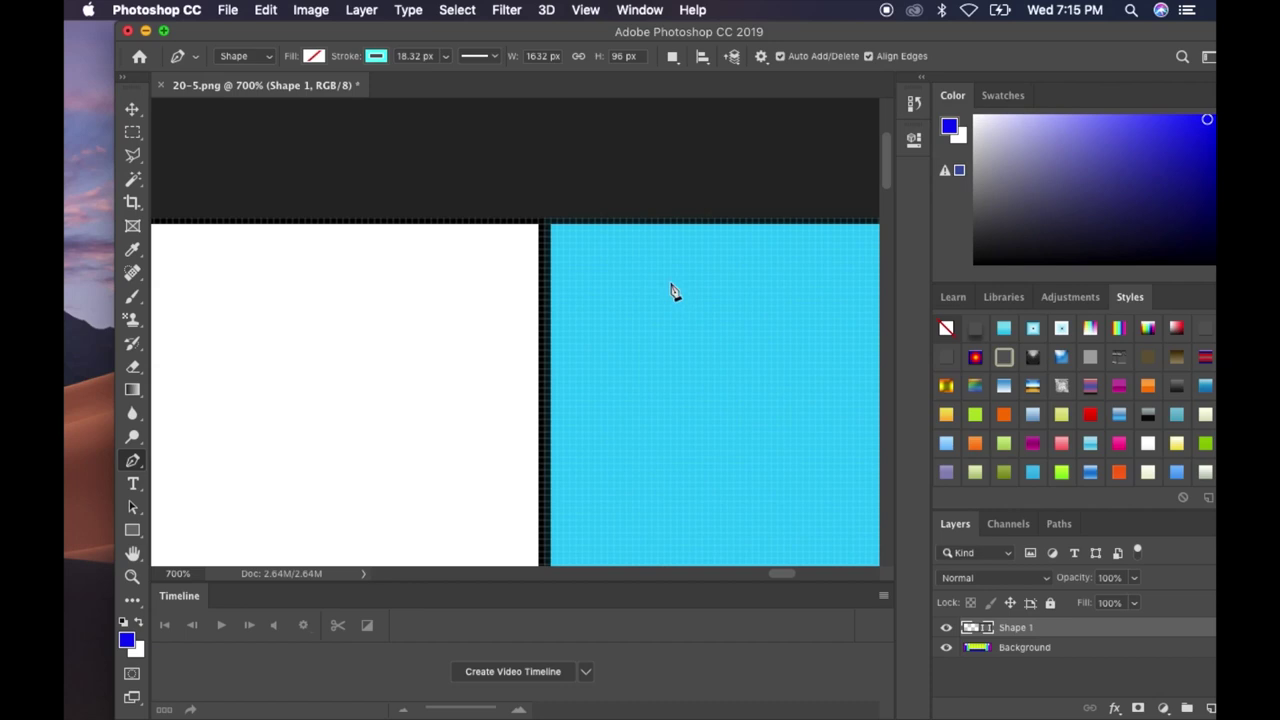
click(544, 219)
scroll(720, 254, right, 5)
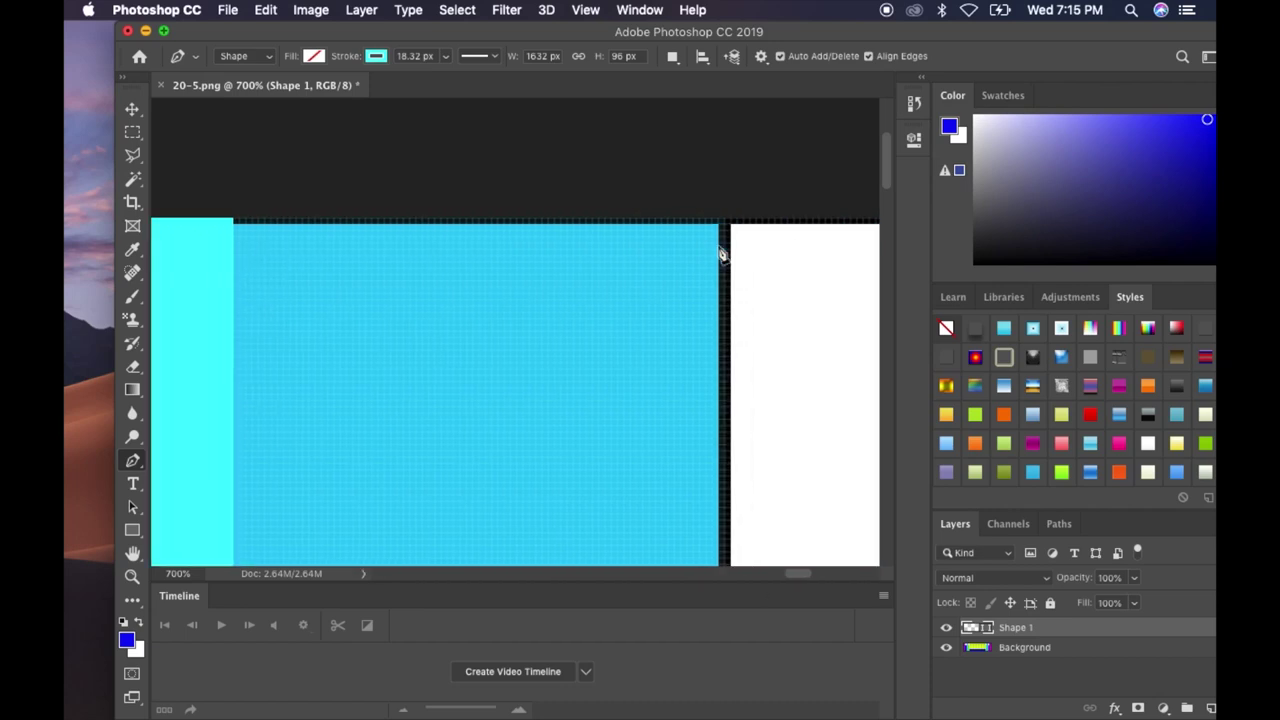
click(726, 220)
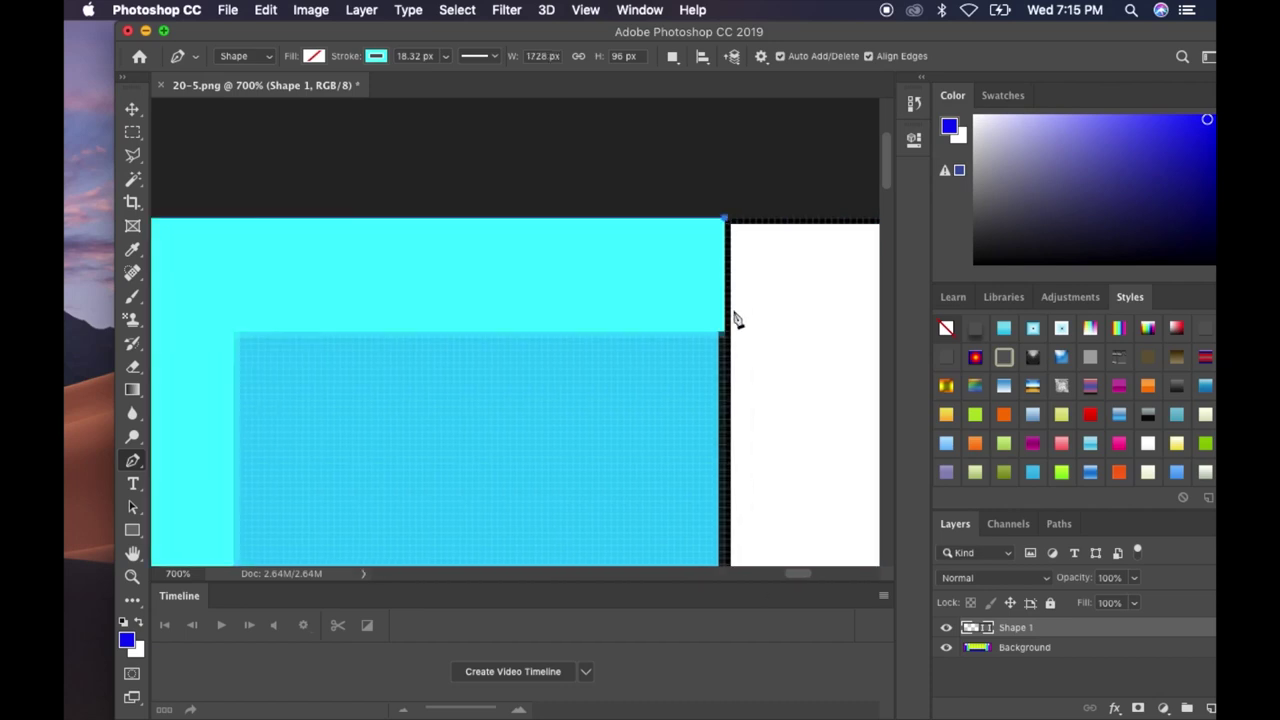
scroll(737, 314, down, 5)
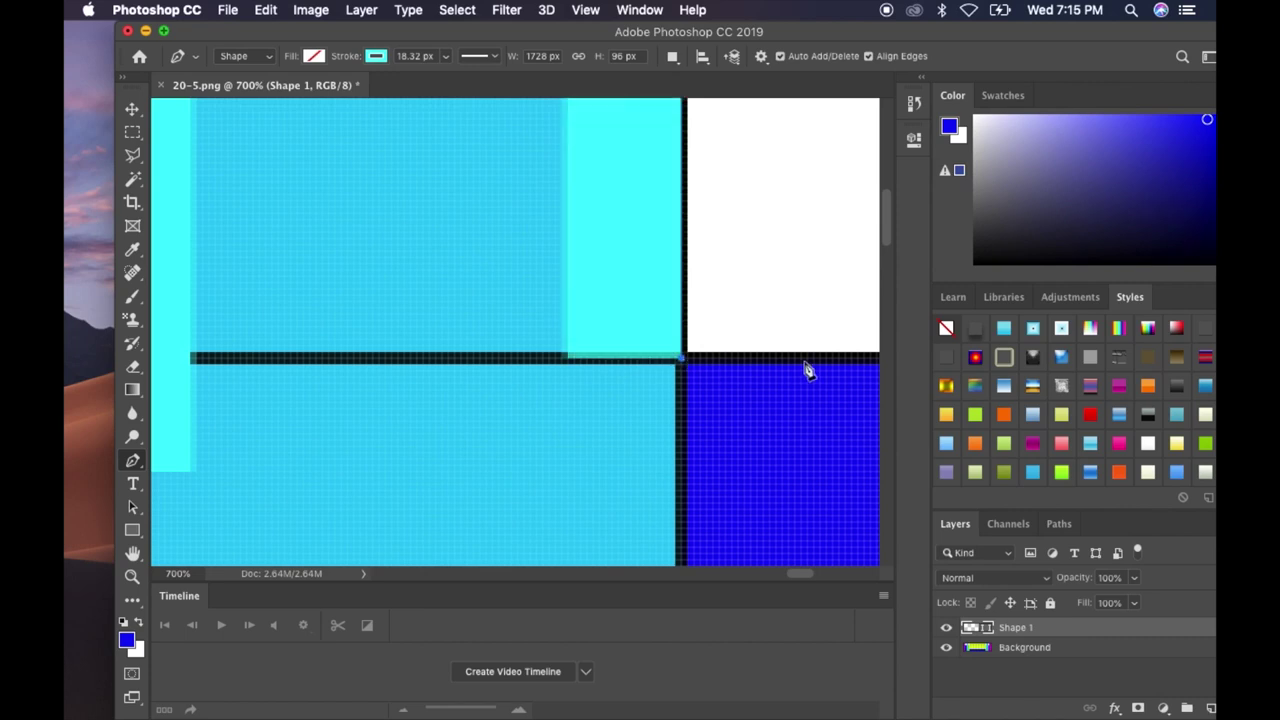
scroll(806, 366, right, 6)
click(828, 348)
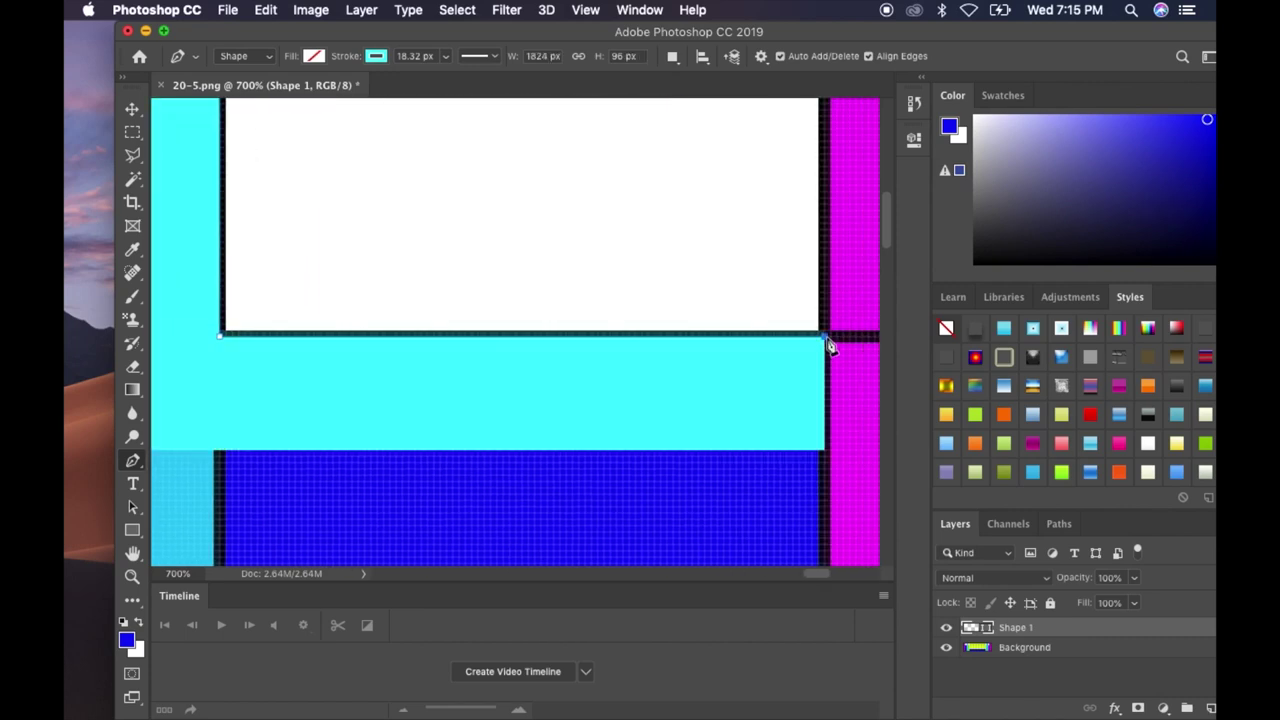
Trace the outline around the magenta strip's corners.
scroll(857, 309, up, 5)
scroll(857, 309, right, 2)
scroll(840, 302, up, 2)
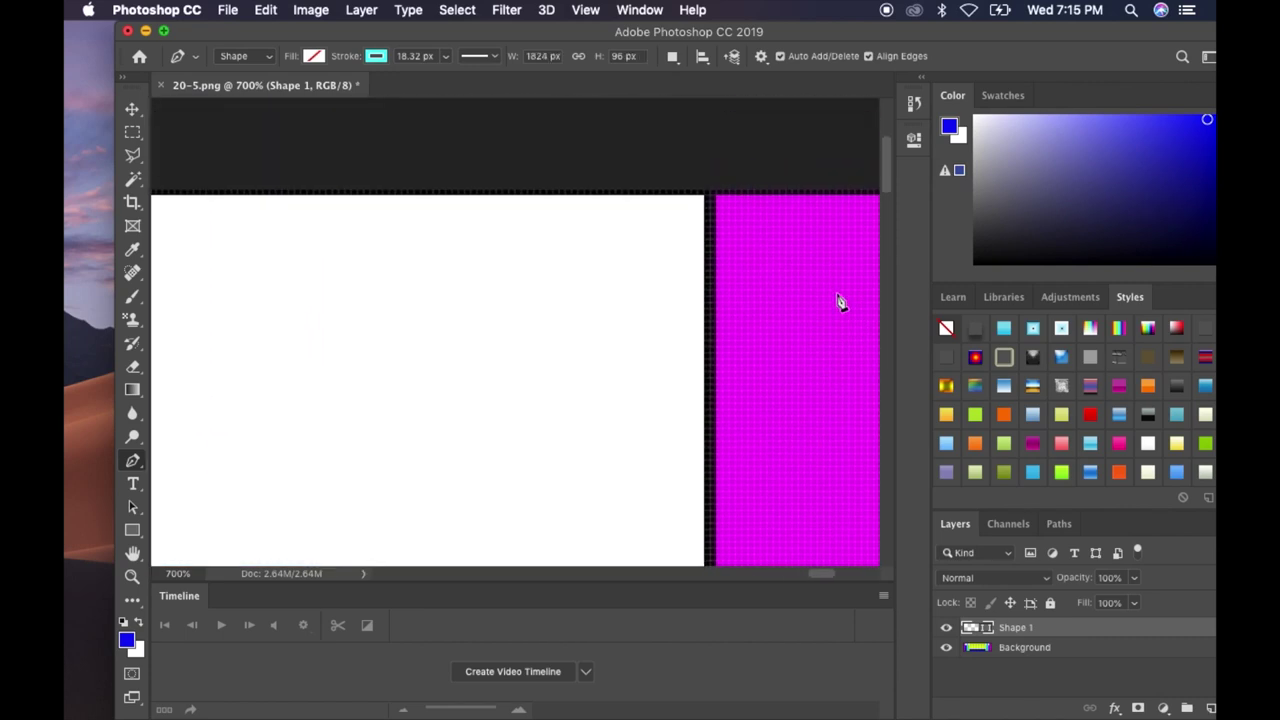
click(712, 194)
scroll(820, 226, right, 6)
scroll(820, 226, up, 1)
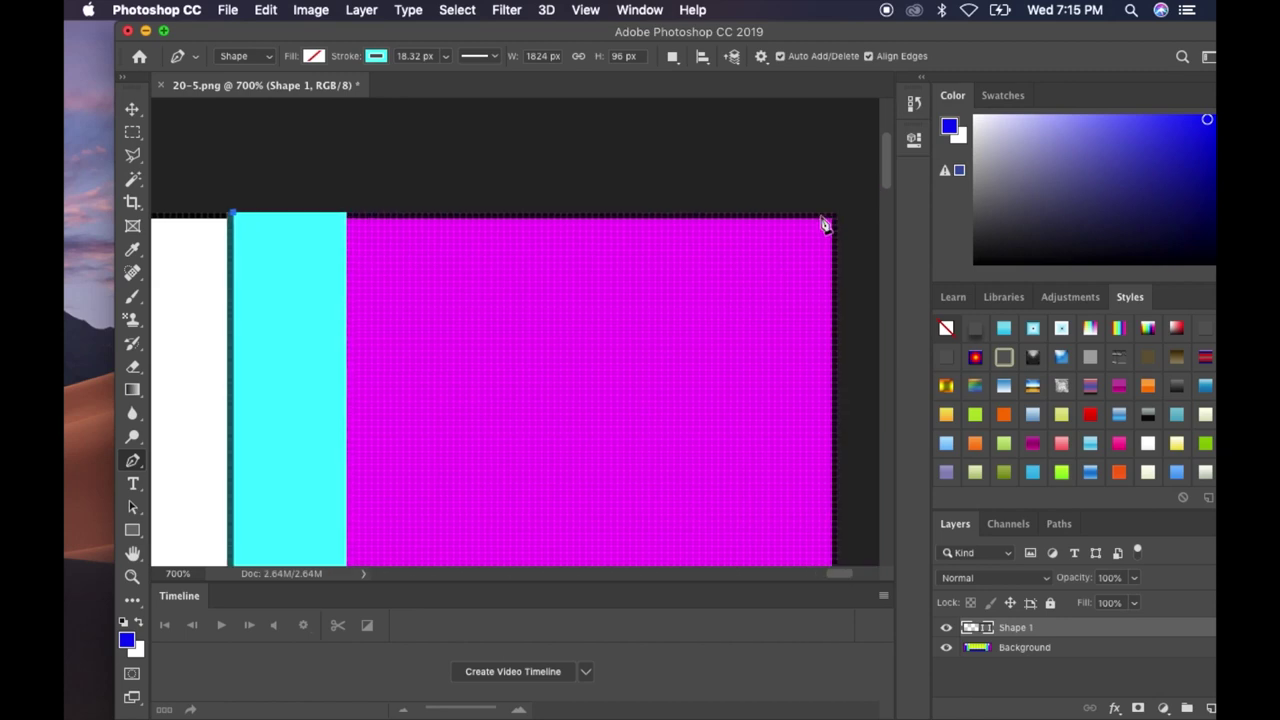
click(838, 218)
scroll(817, 326, down, 1)
scroll(817, 326, down, 5)
scroll(816, 328, down, 3)
scroll(817, 328, down, 3)
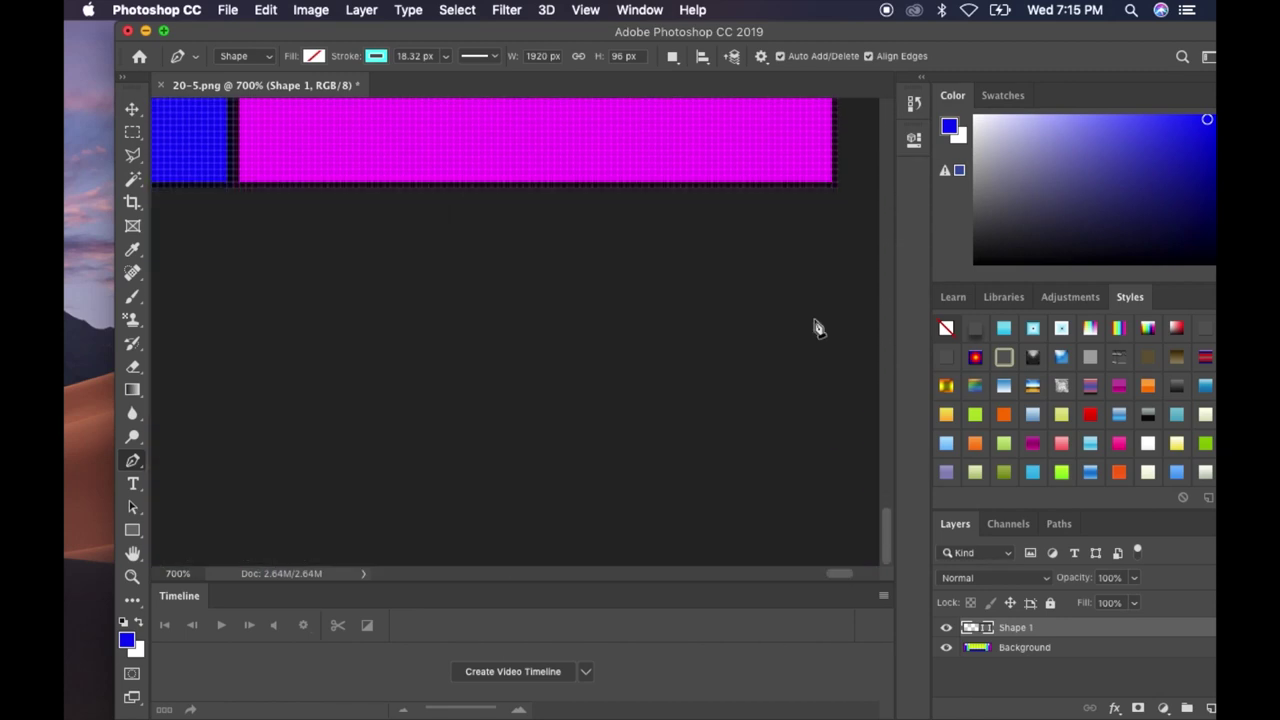
click(838, 195)
Return to the starting anchor, close the outline there, and commit the path.
scroll(668, 200, left, 5)
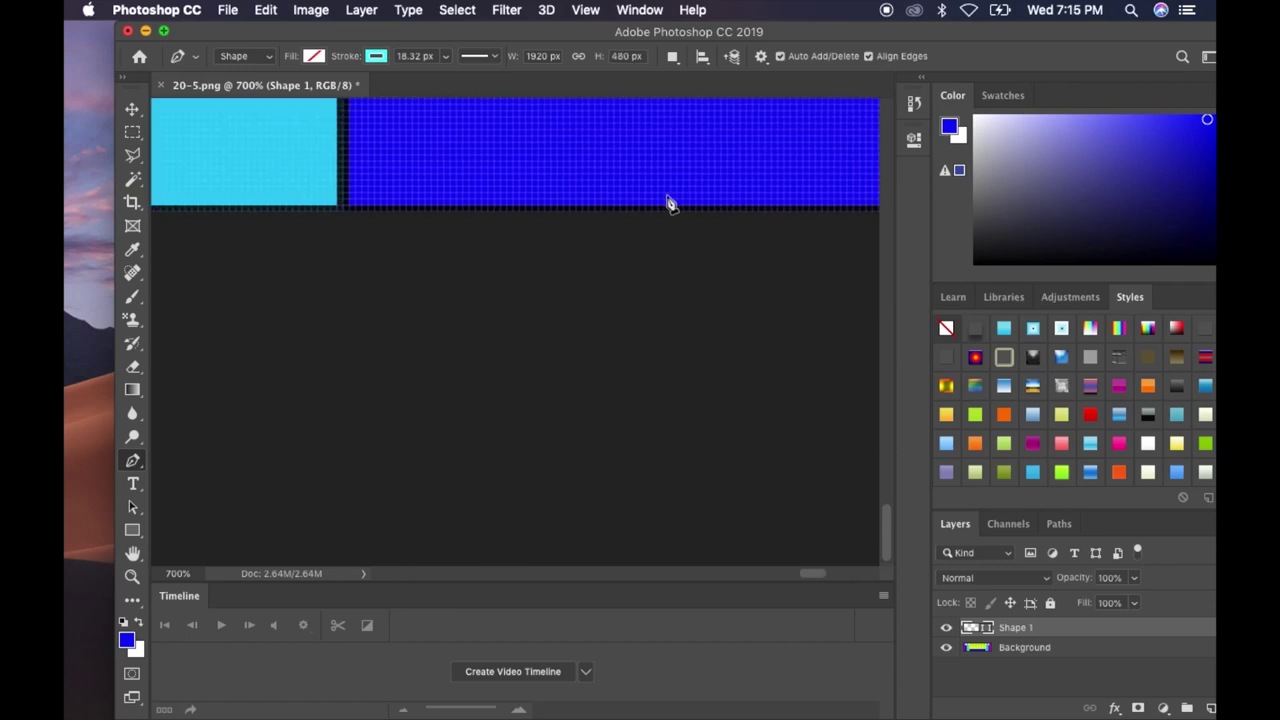
scroll(670, 204, left, 5)
scroll(670, 204, left, 5)
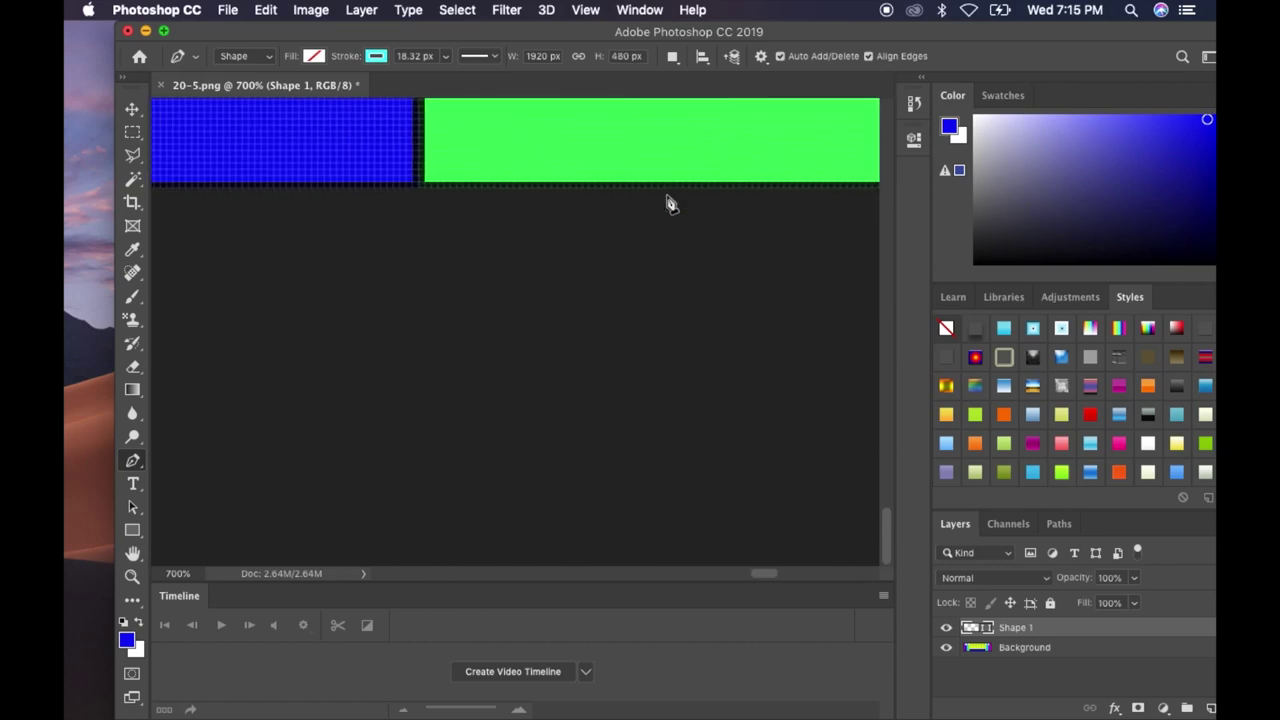
scroll(670, 204, left, 5)
scroll(670, 204, left, 5)
scroll(670, 204, up, 1)
scroll(670, 204, up, 1)
scroll(670, 204, left, 3)
scroll(670, 204, left, 2)
scroll(670, 204, left, 5)
scroll(670, 204, left, 5)
scroll(670, 204, up, 1)
scroll(670, 204, left, 3)
scroll(670, 204, left, 5)
scroll(670, 204, left, 5)
scroll(670, 204, left, 3)
scroll(670, 204, up, 1)
scroll(670, 204, left, 5)
scroll(670, 204, left, 5)
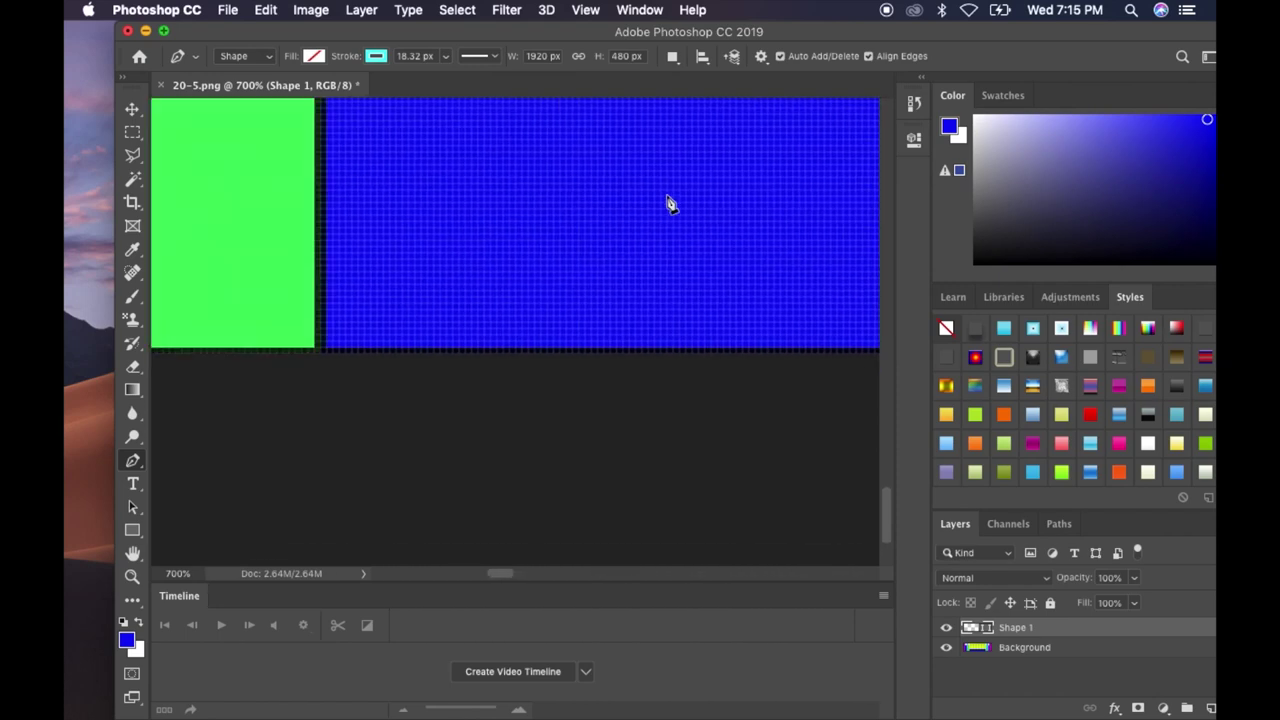
scroll(670, 204, left, 5)
scroll(670, 204, up, 1)
scroll(670, 204, left, 5)
scroll(670, 204, left, 5)
scroll(670, 204, left, 5)
scroll(670, 204, left, 5)
scroll(670, 204, left, 5)
scroll(670, 204, left, 5)
scroll(670, 204, up, 1)
scroll(670, 204, right, 5)
scroll(670, 204, up, 1)
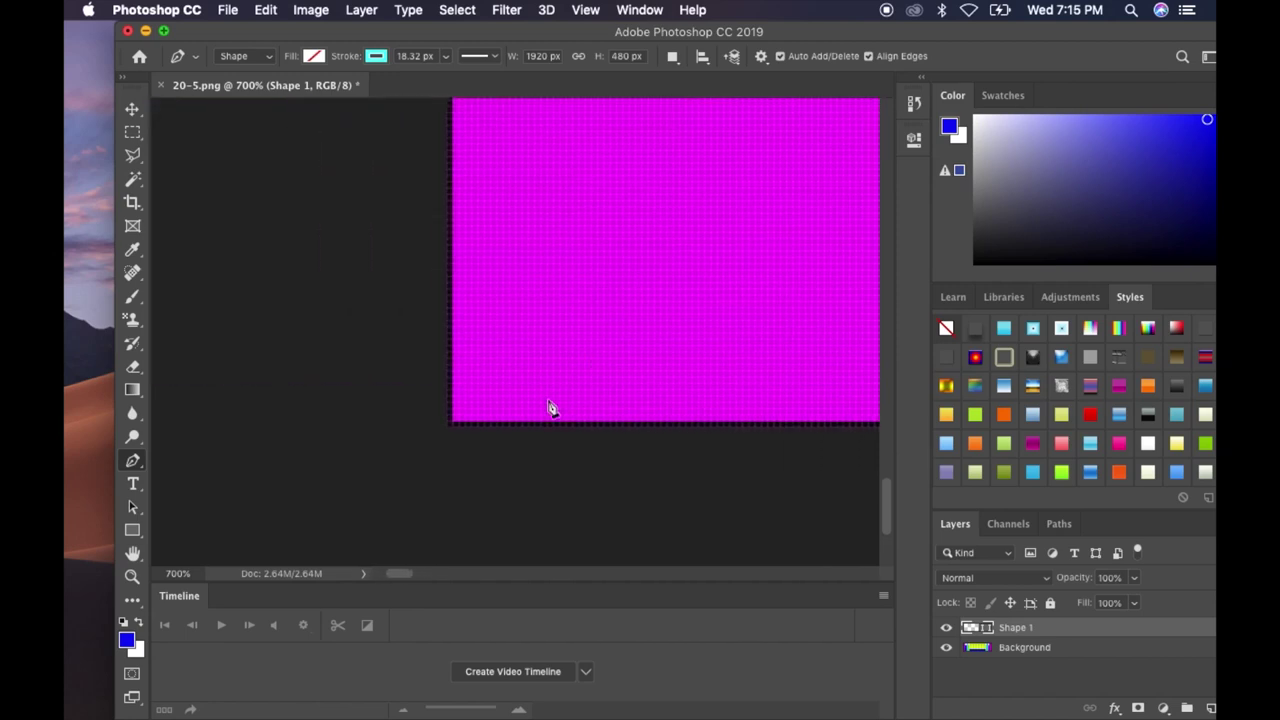
scroll(452, 436, down, 3)
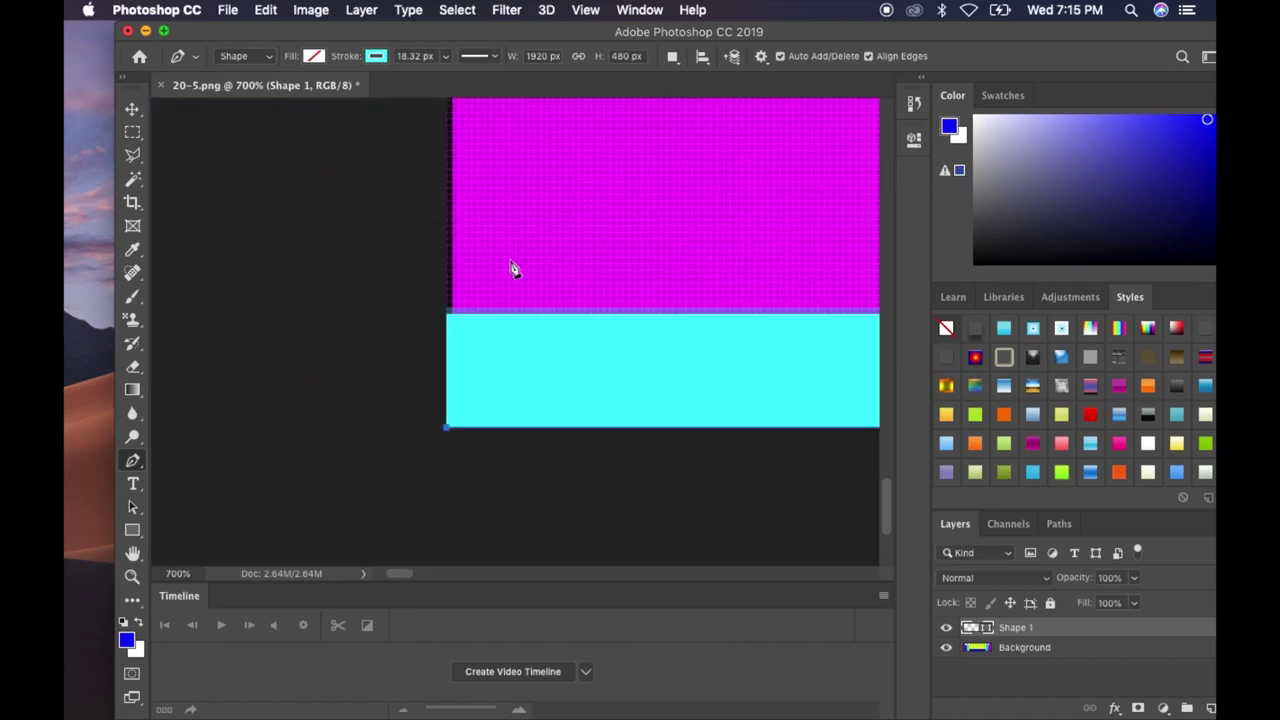
scroll(511, 269, left, 2)
scroll(511, 269, up, 3)
scroll(511, 269, up, 3)
scroll(511, 269, up, 1)
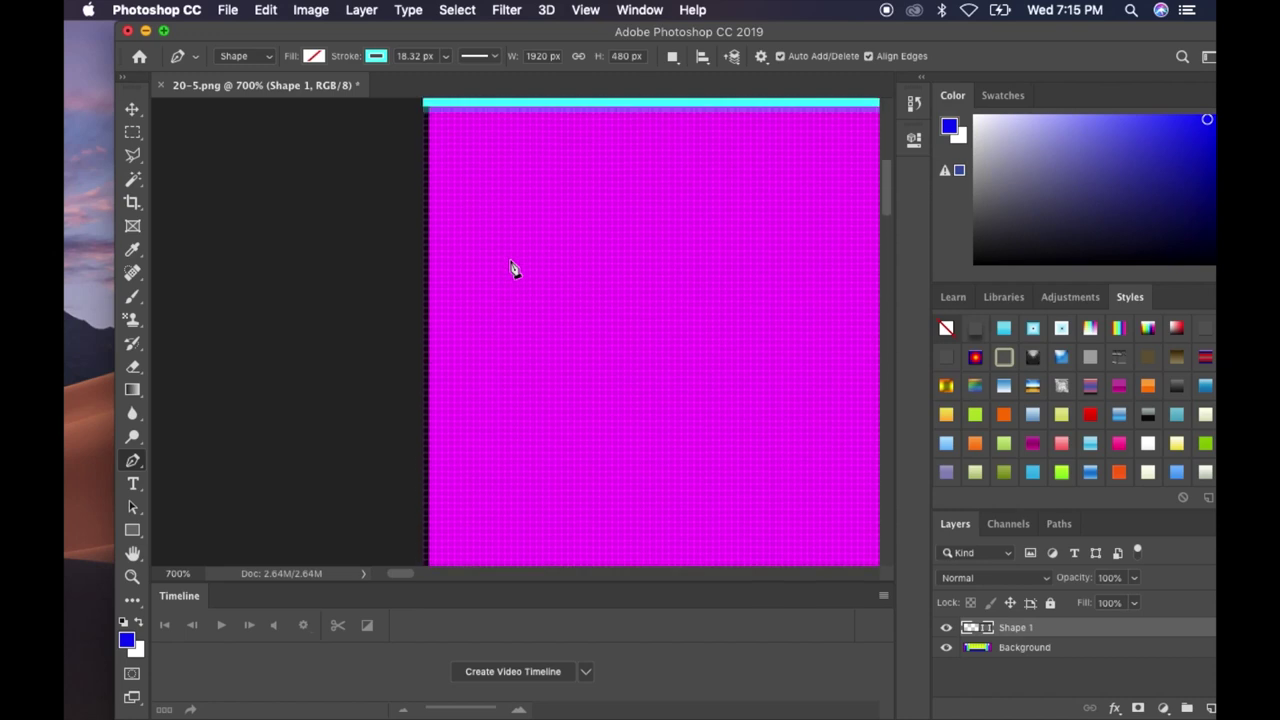
scroll(511, 269, up, 4)
click(423, 396)
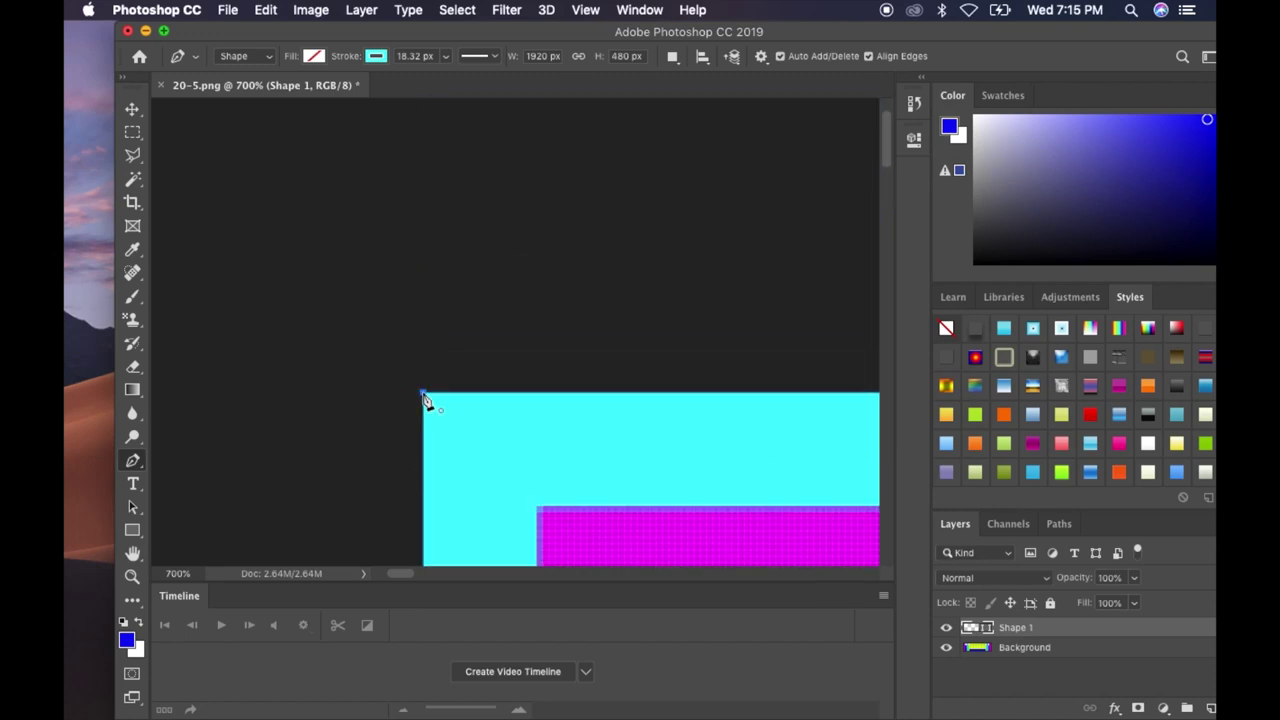
key(Return)
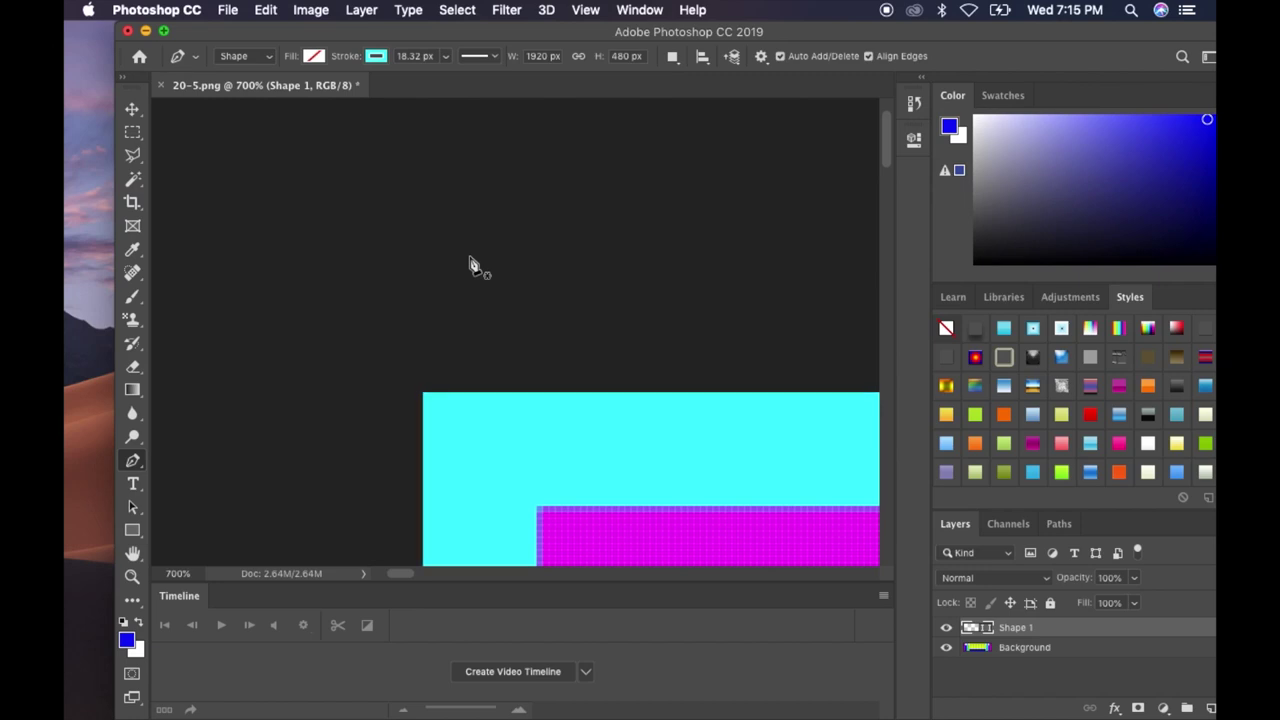
Fit the image on screen, hide the Background layer, and set stroke width to 18.53 px.
key(super+0)
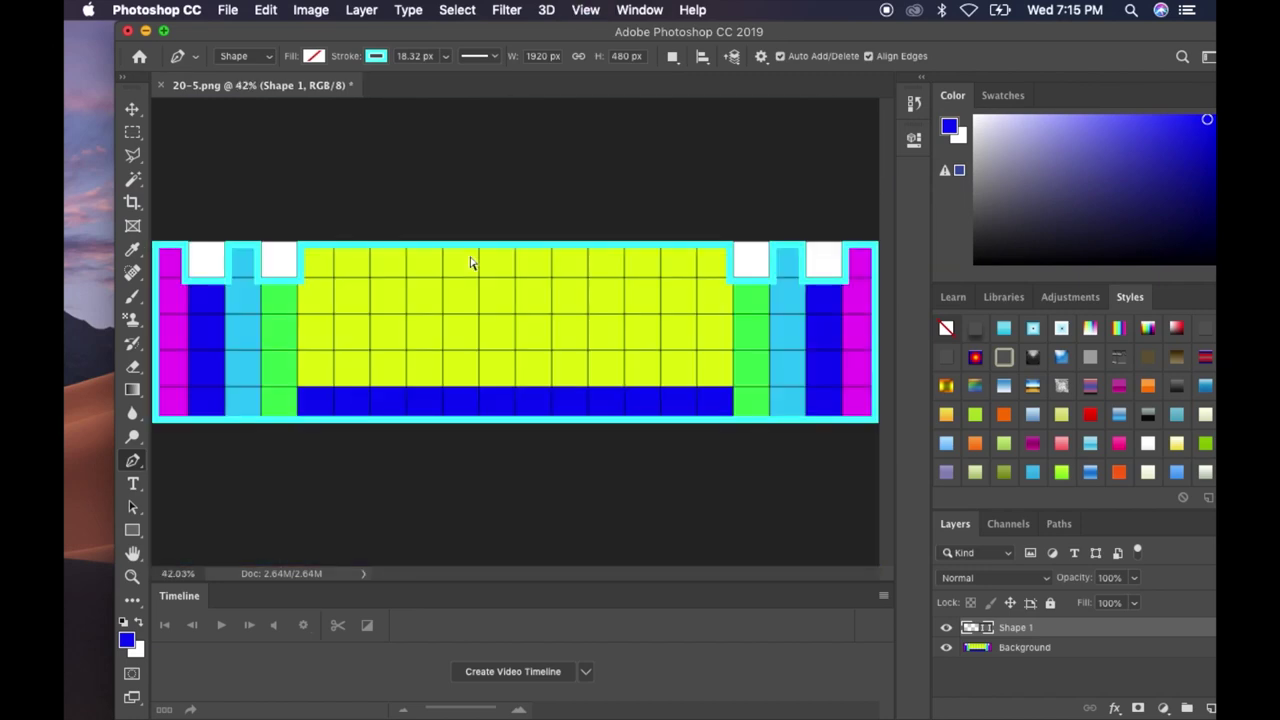
click(946, 650)
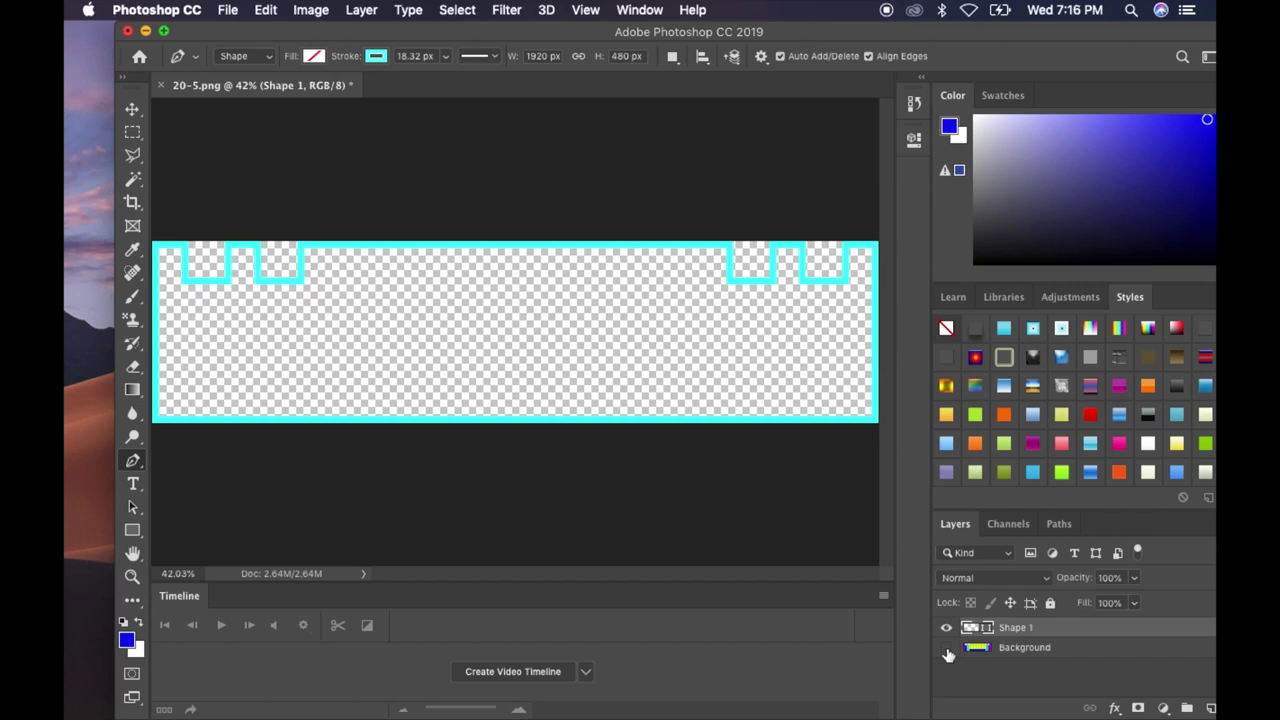
click(447, 57)
mouse_move(447, 82)
mouse_down()
mouse_move(463, 80)
mouse_move(445, 81)
mouse_up()
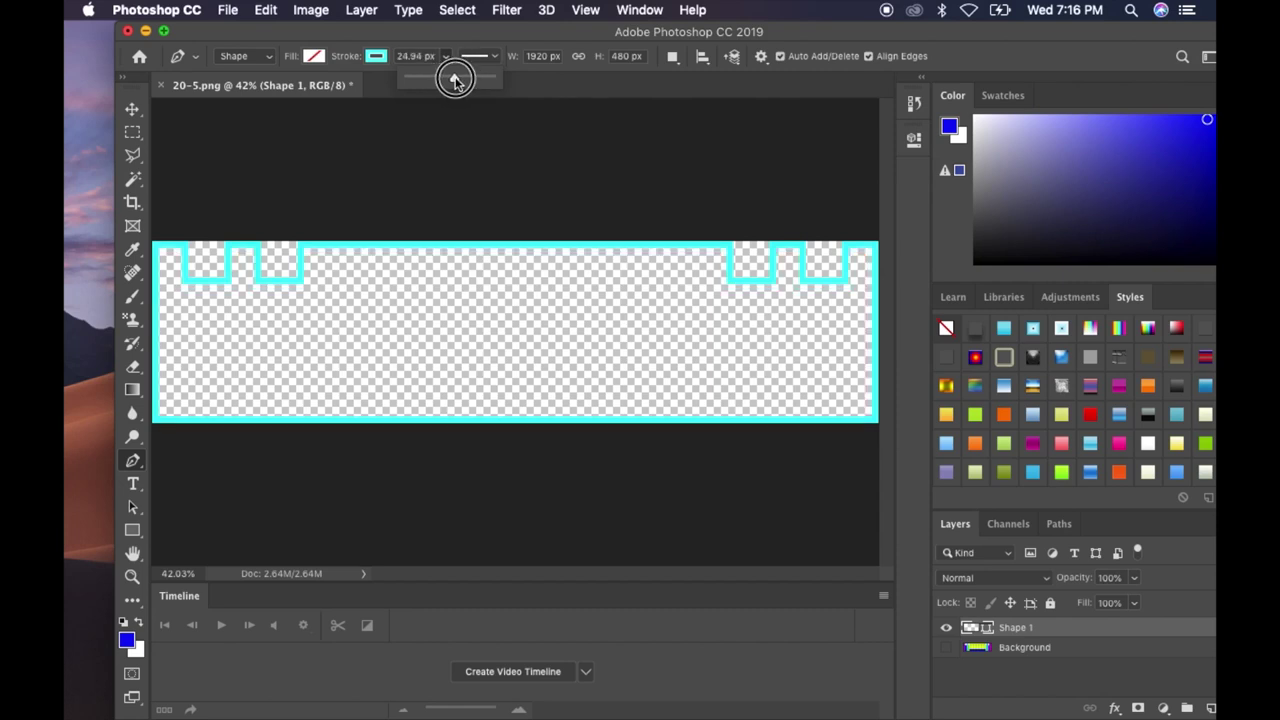
drag(445, 81, 445, 80)
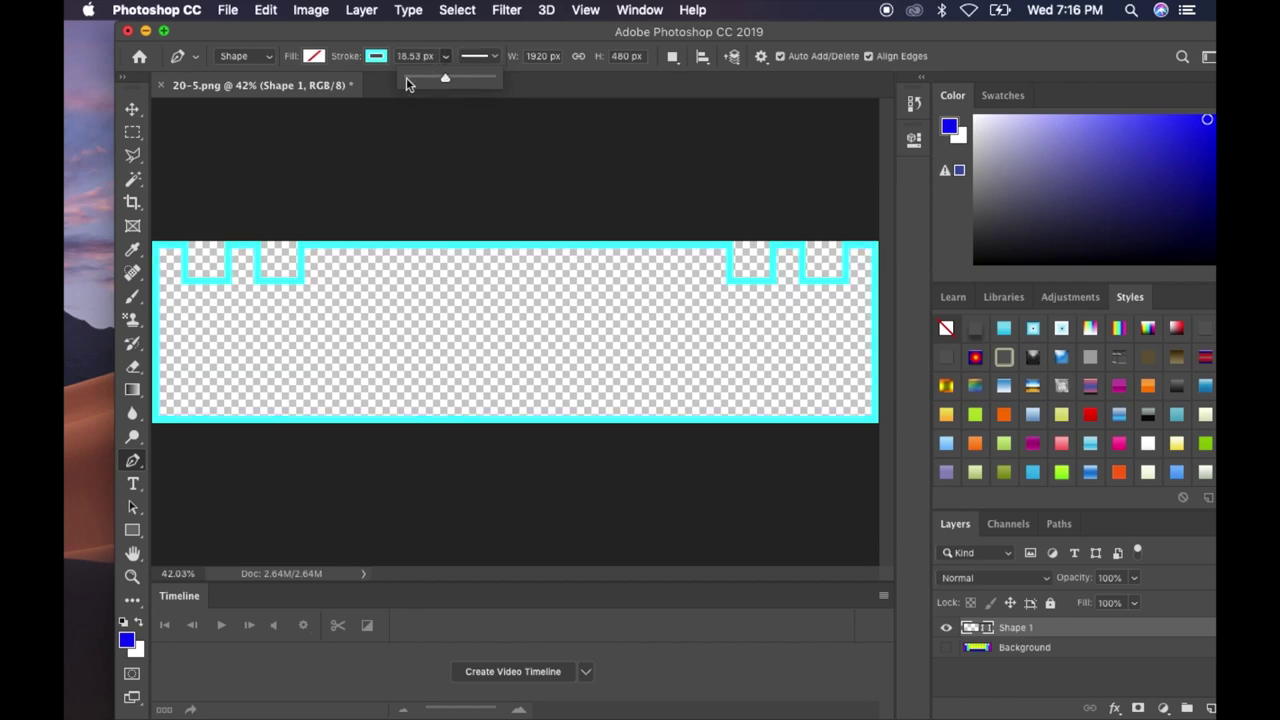
click(377, 57)
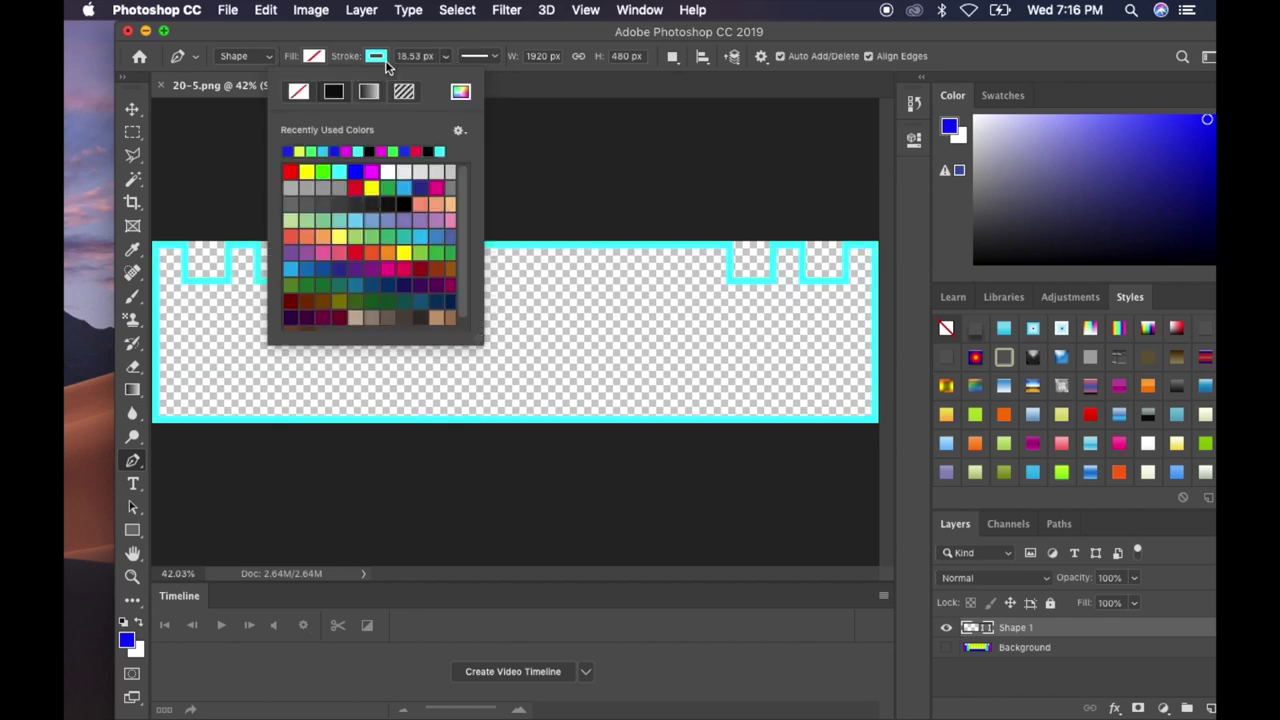
Change the outline's stroke to the orange-yellow gradient preset after trying several others.
click(347, 151)
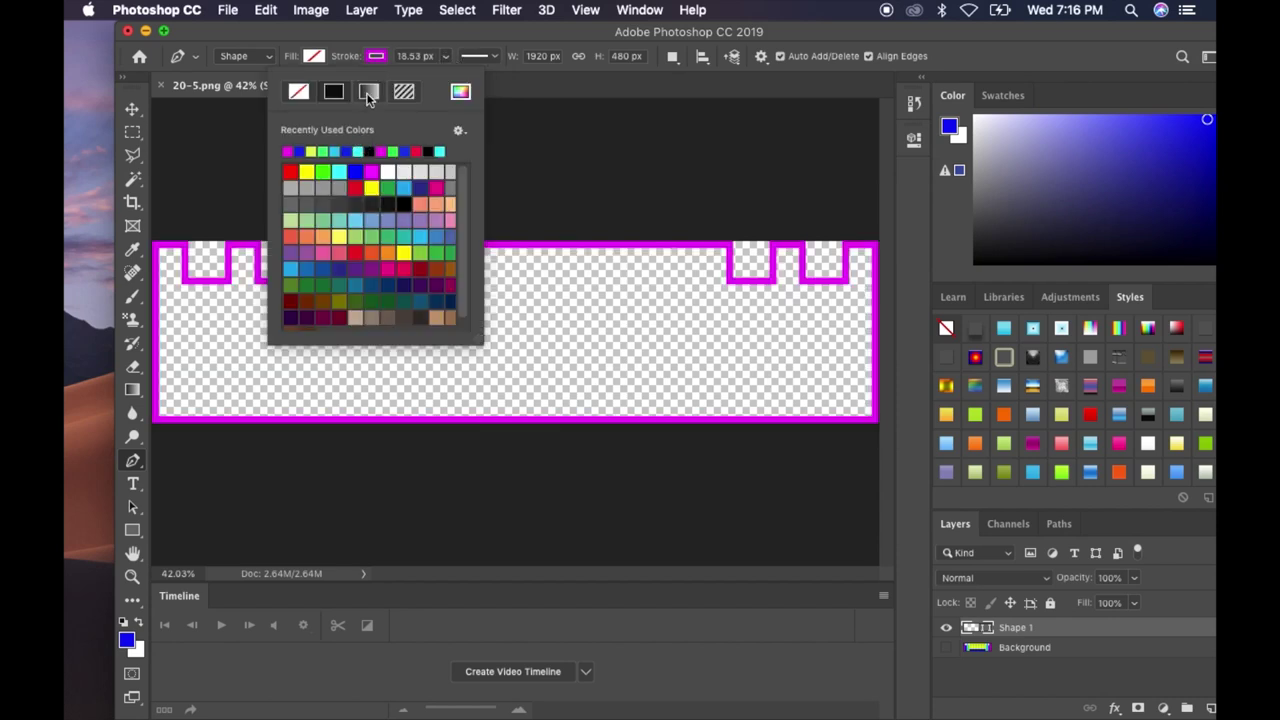
click(368, 91)
click(385, 193)
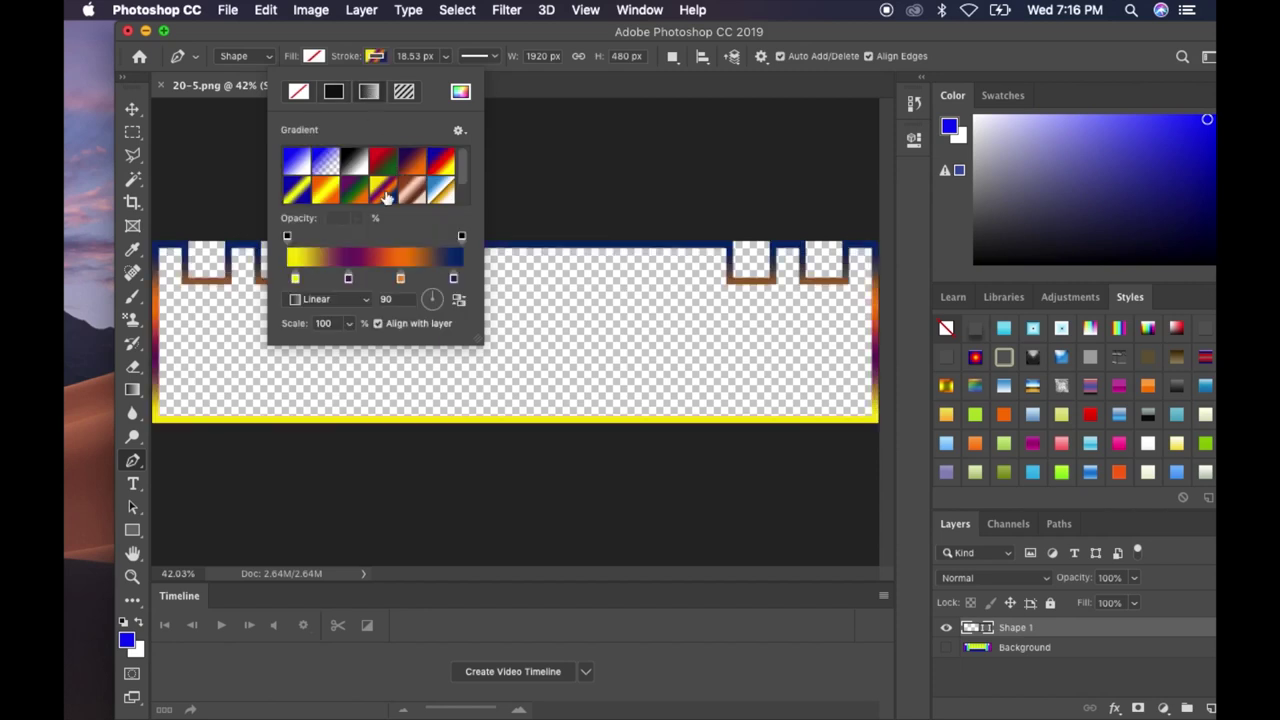
click(414, 170)
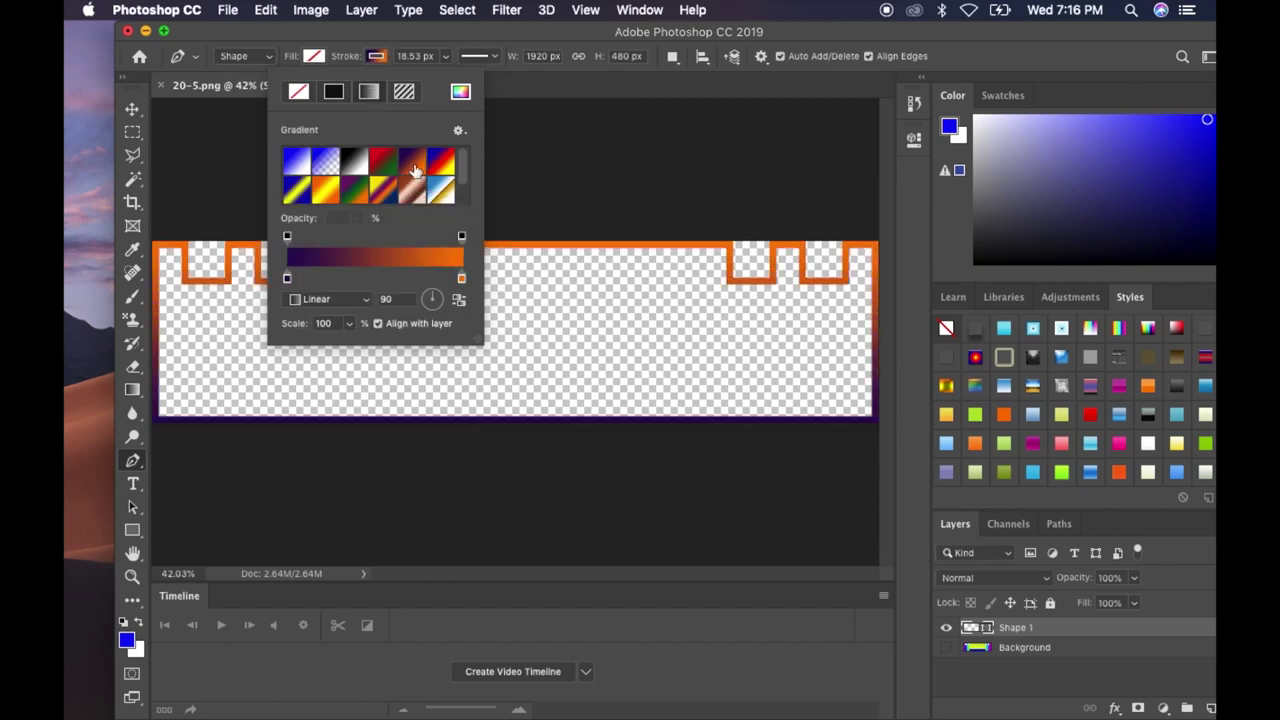
click(441, 168)
click(446, 194)
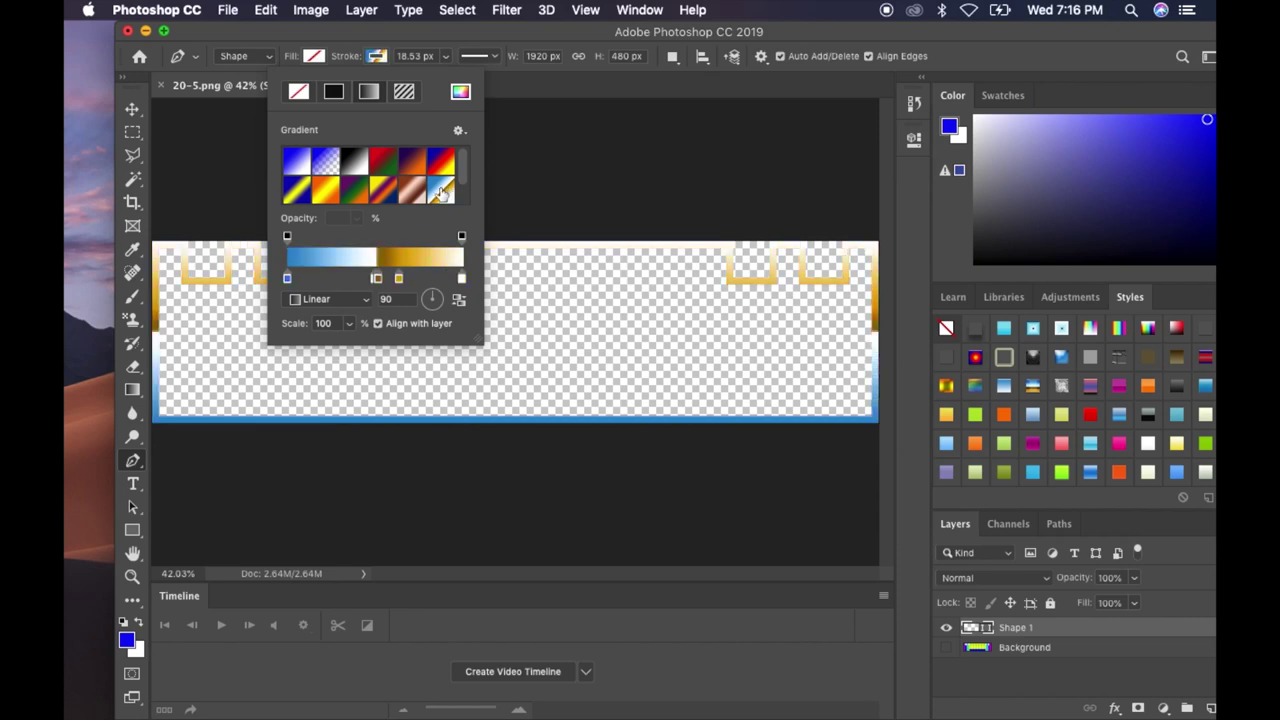
click(329, 193)
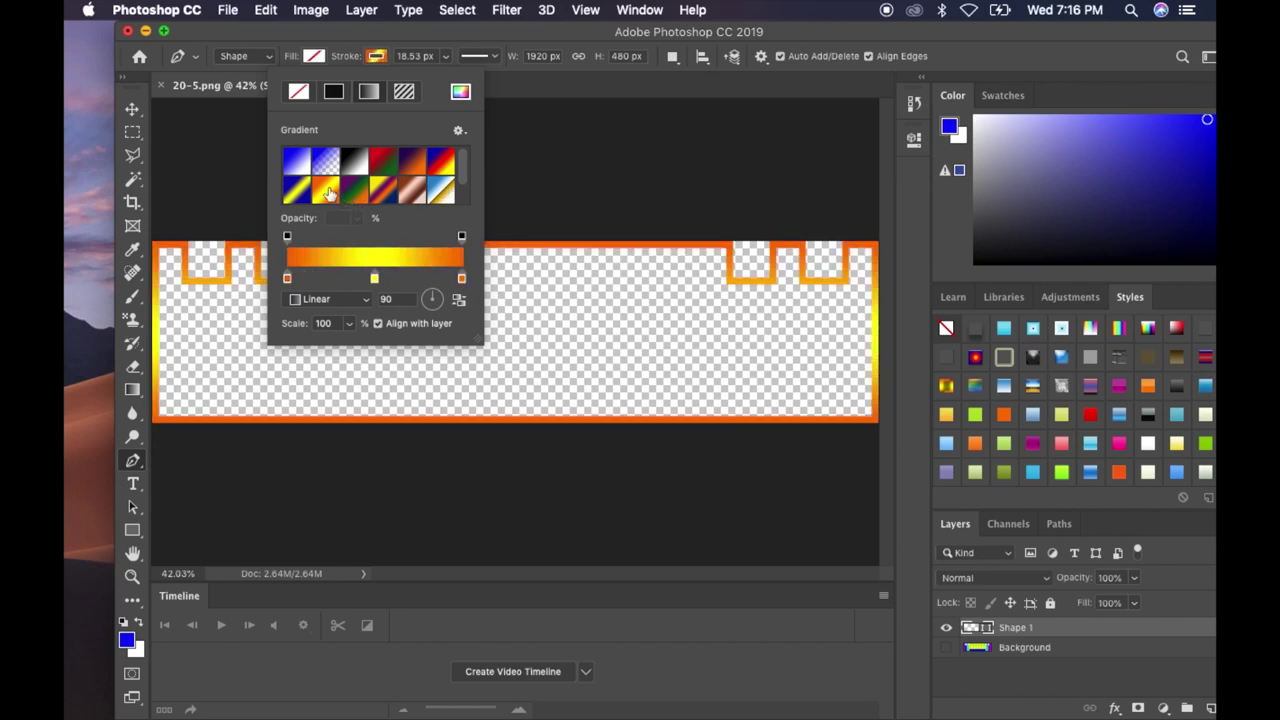
click(387, 63)
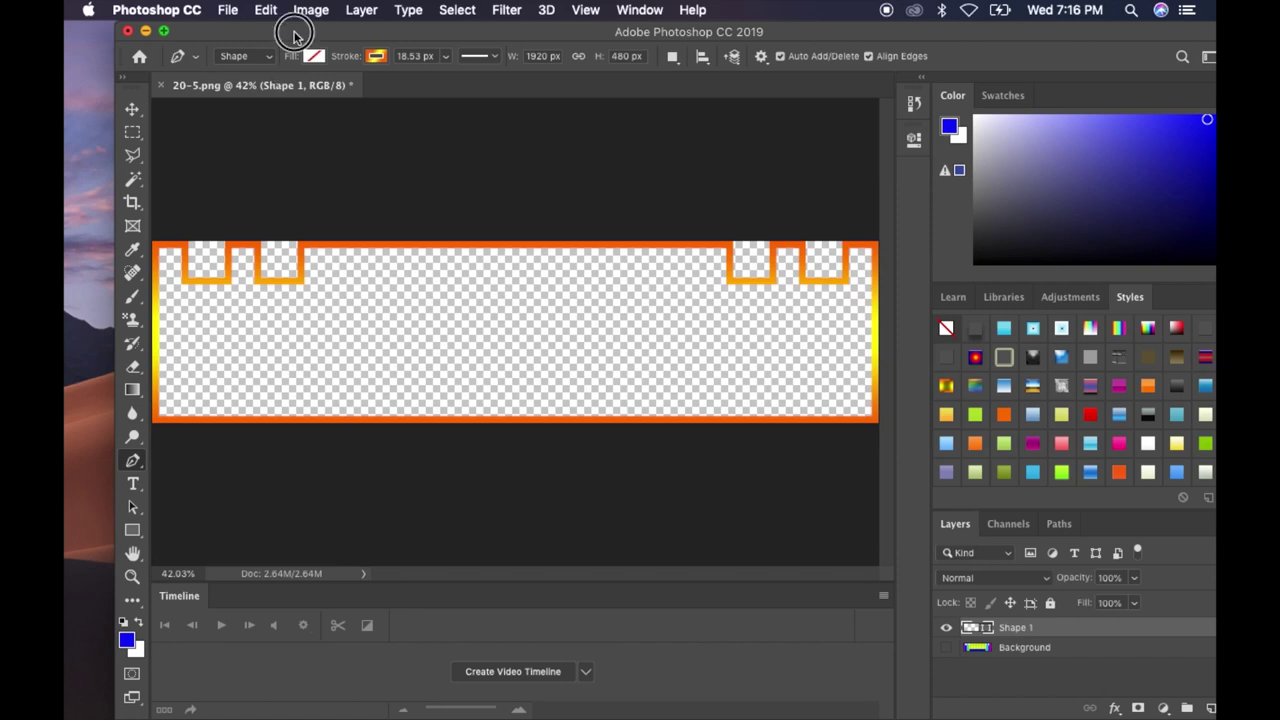
drag(297, 30, 258, 20)
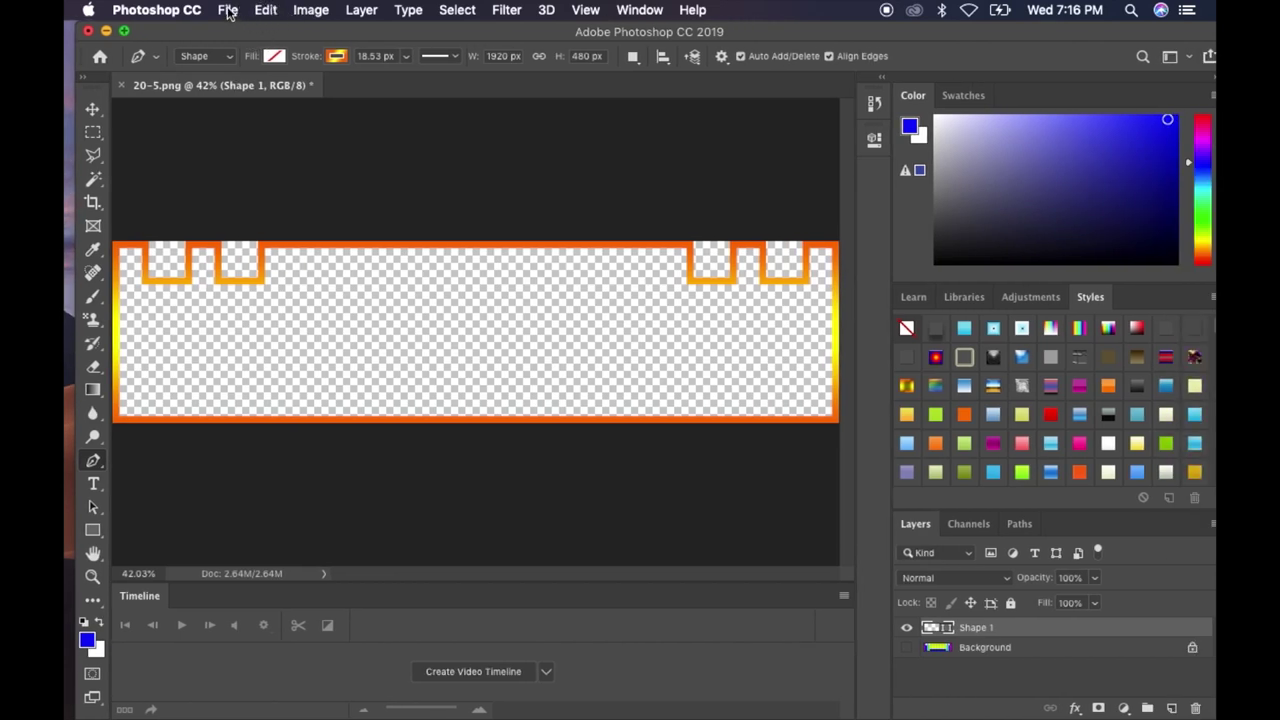
Save a PNG copy named '20-5 copy.png' on the Desktop with default PNG options.
click(228, 12)
click(270, 205)
click(557, 323)
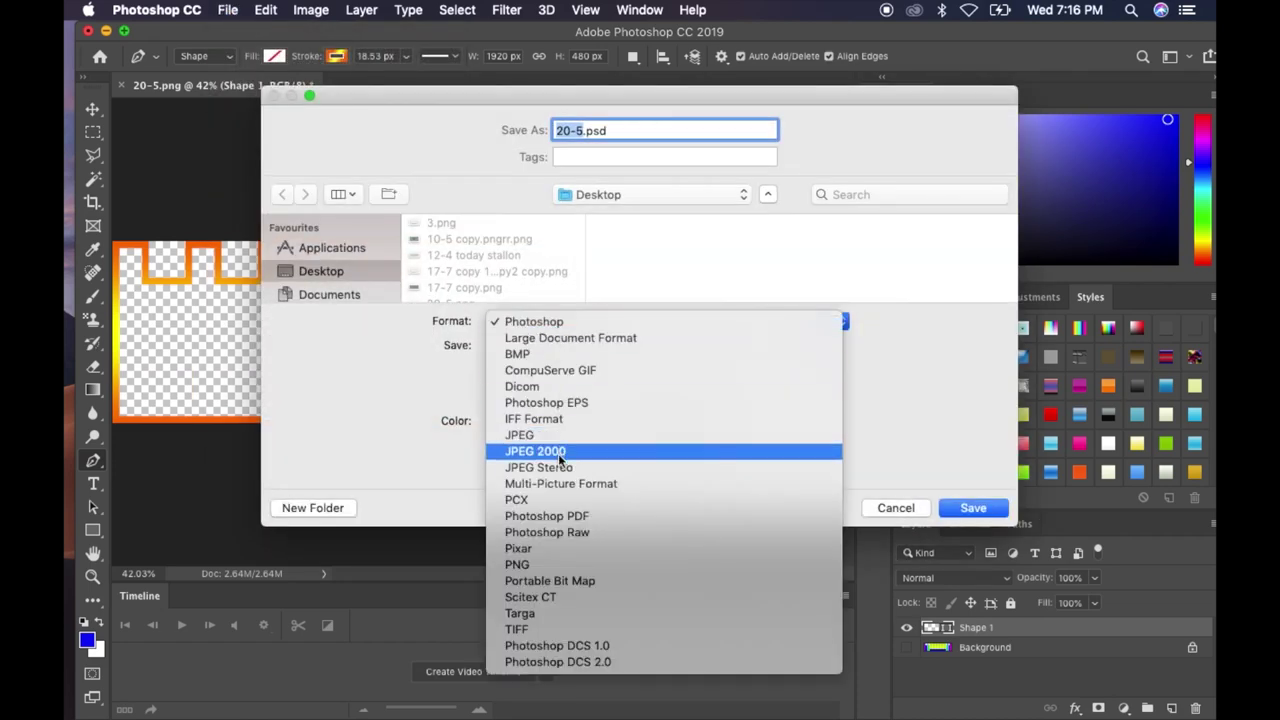
click(542, 565)
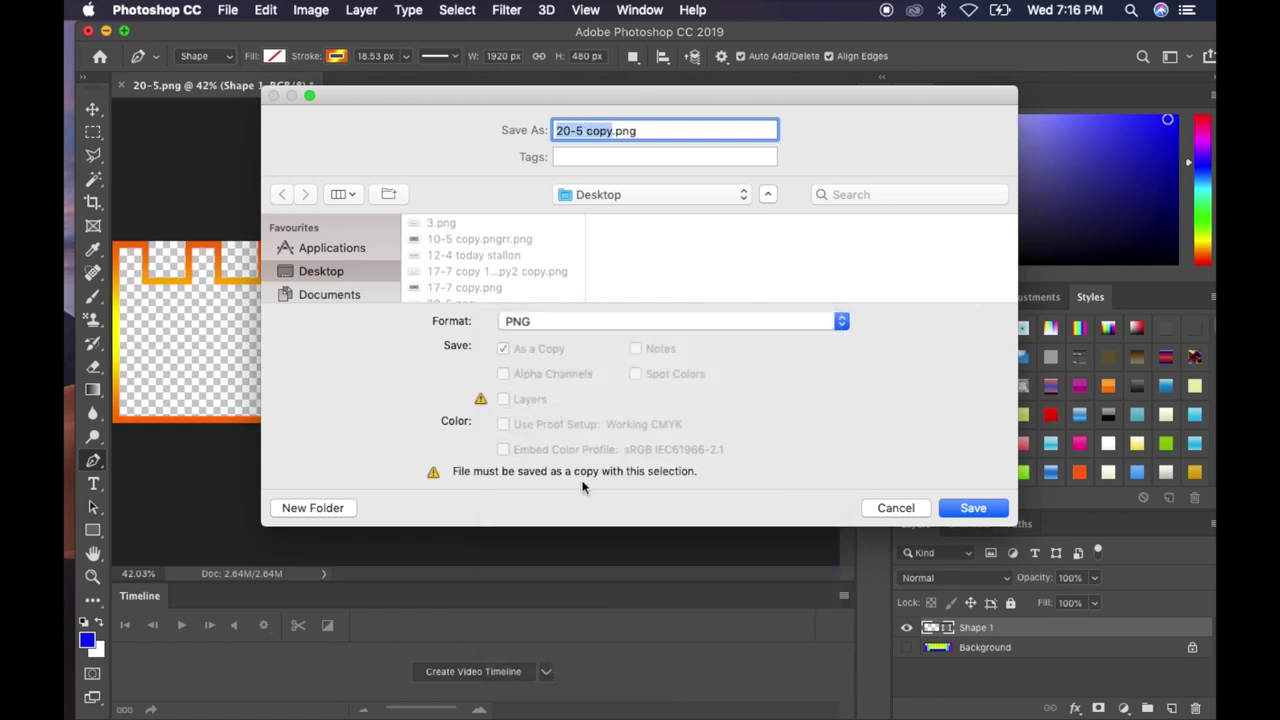
click(973, 508)
click(750, 309)
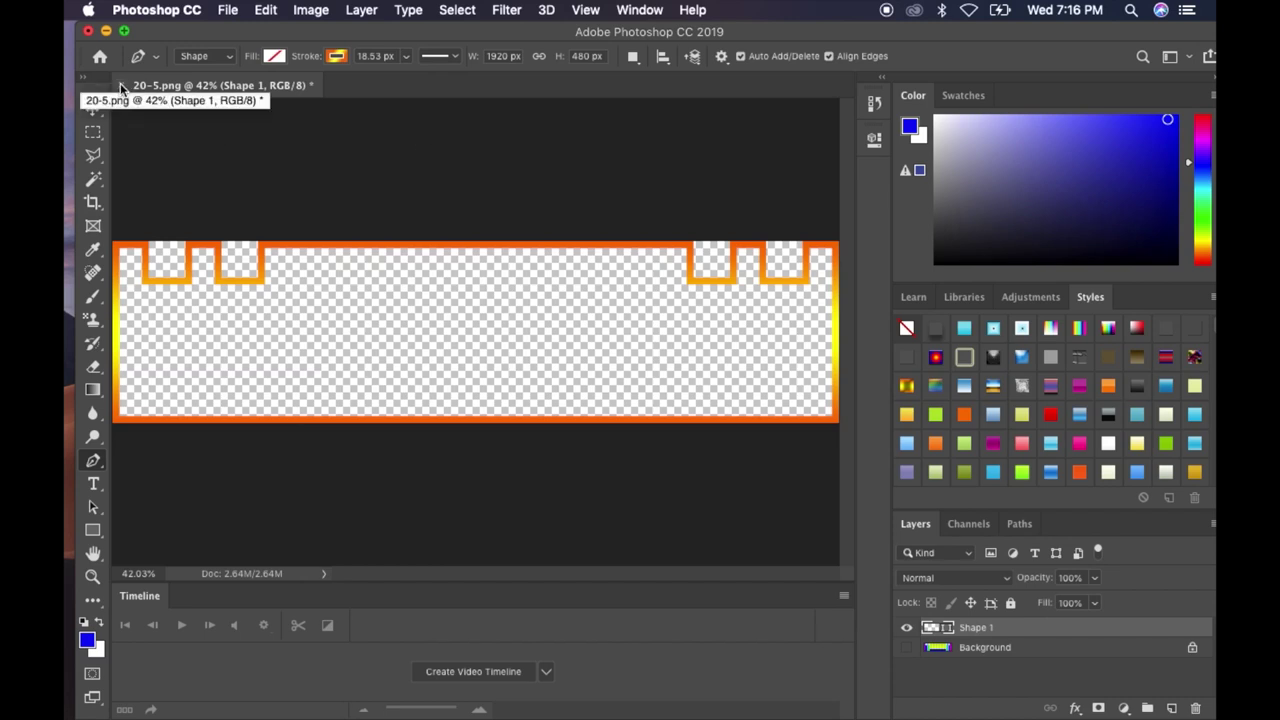
click(907, 648)
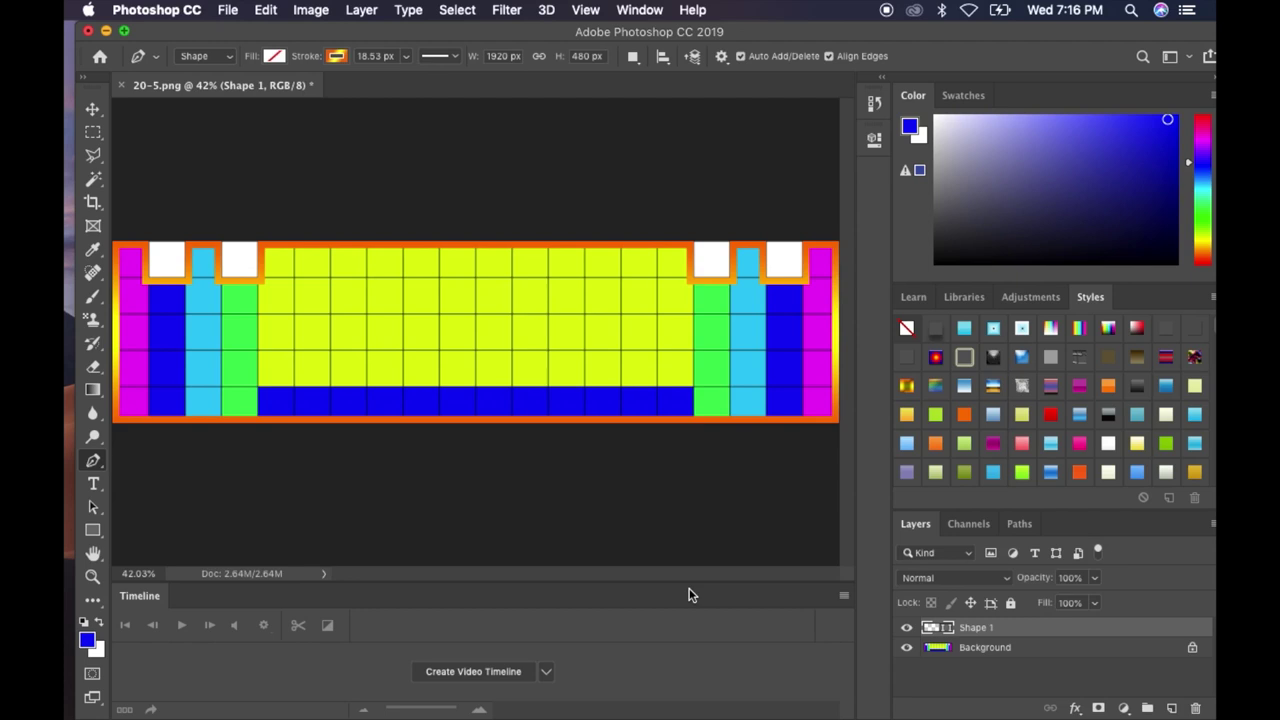
click(907, 648)
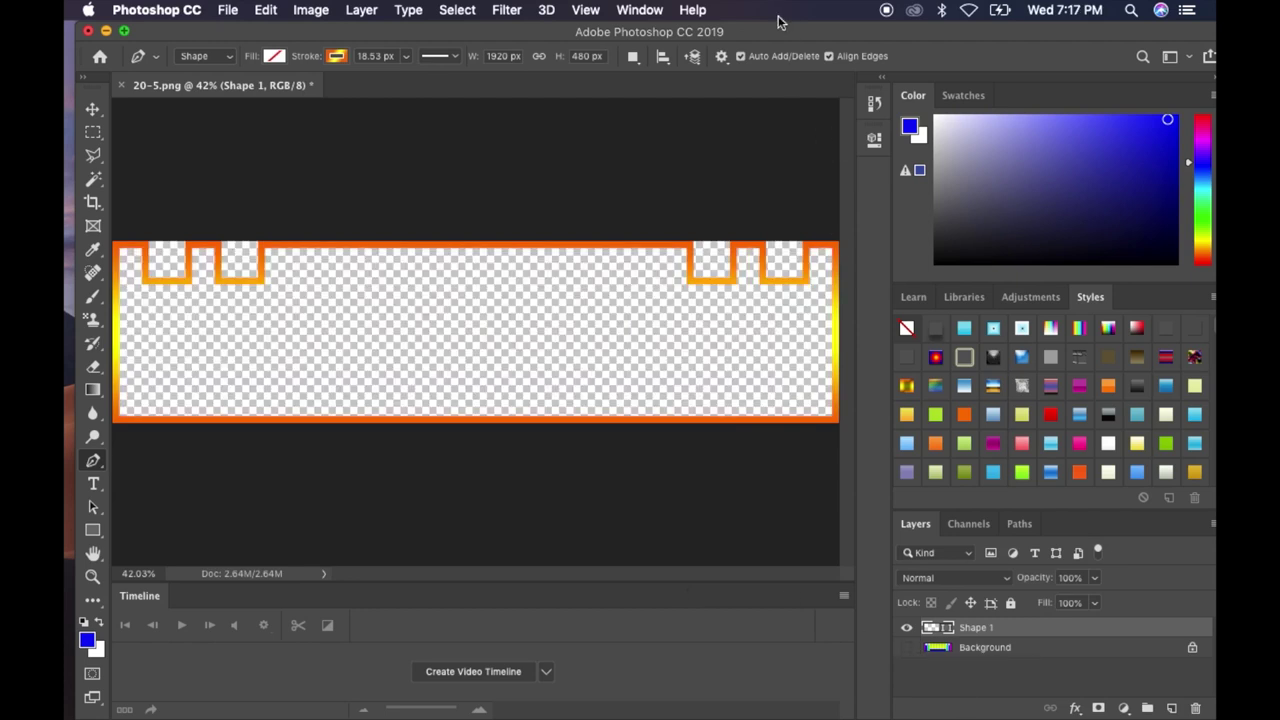
drag(772, 28, 748, 36)
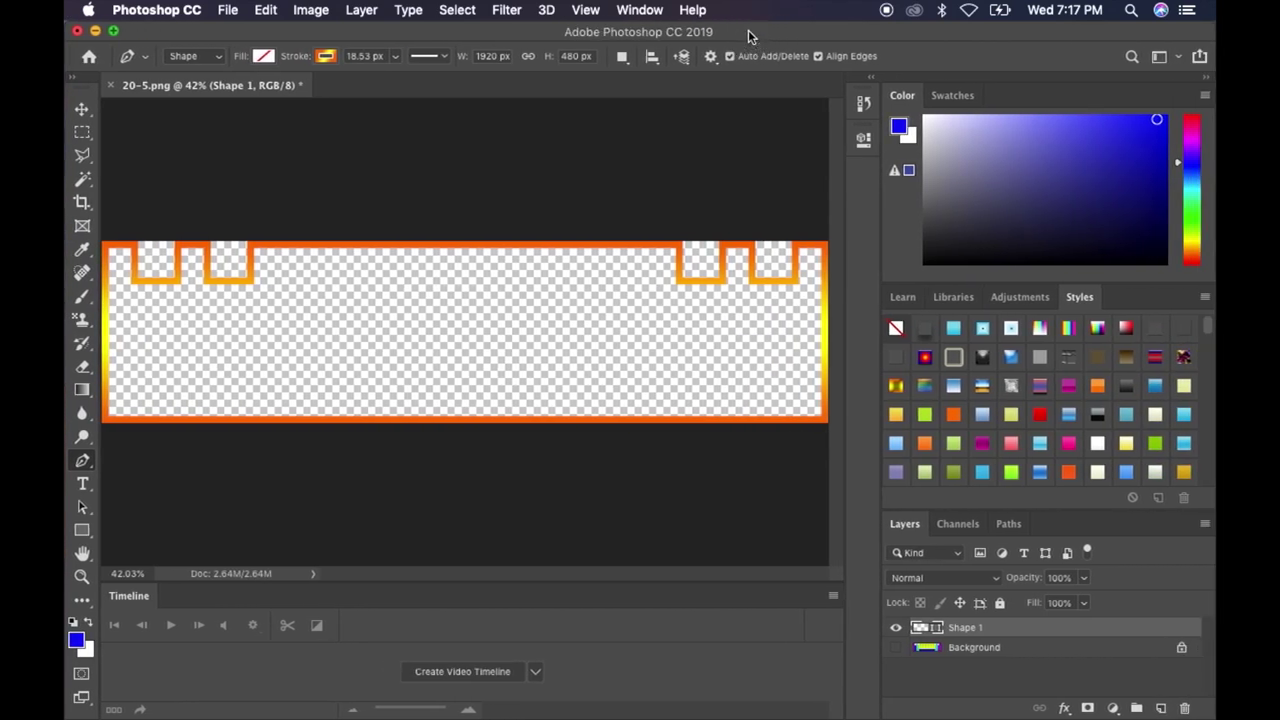